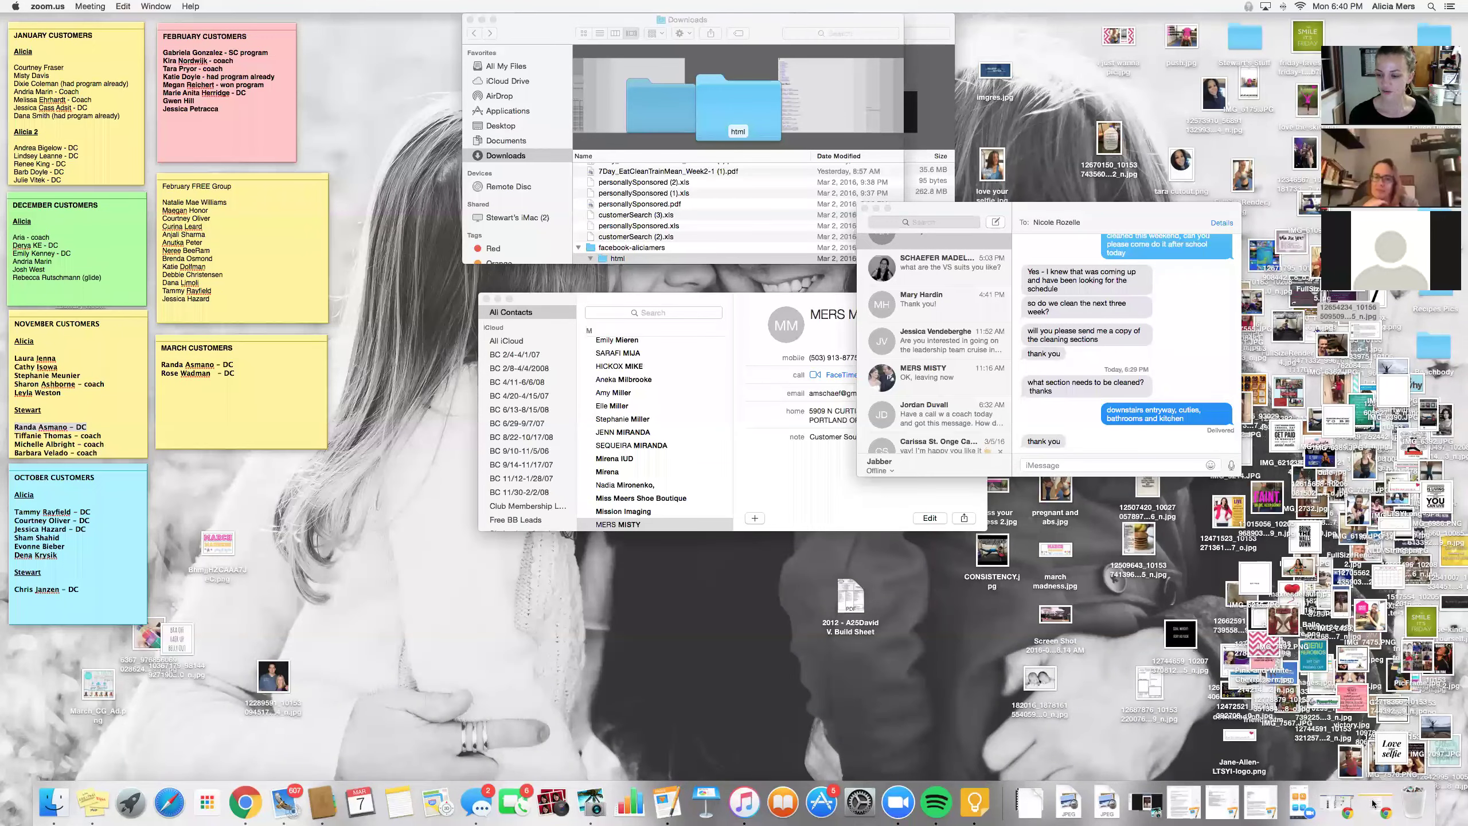
Restore the Teamzy browser tab, go to the Dashboard and enlarge the window to reveal the activity charts
left_click(1330, 803)
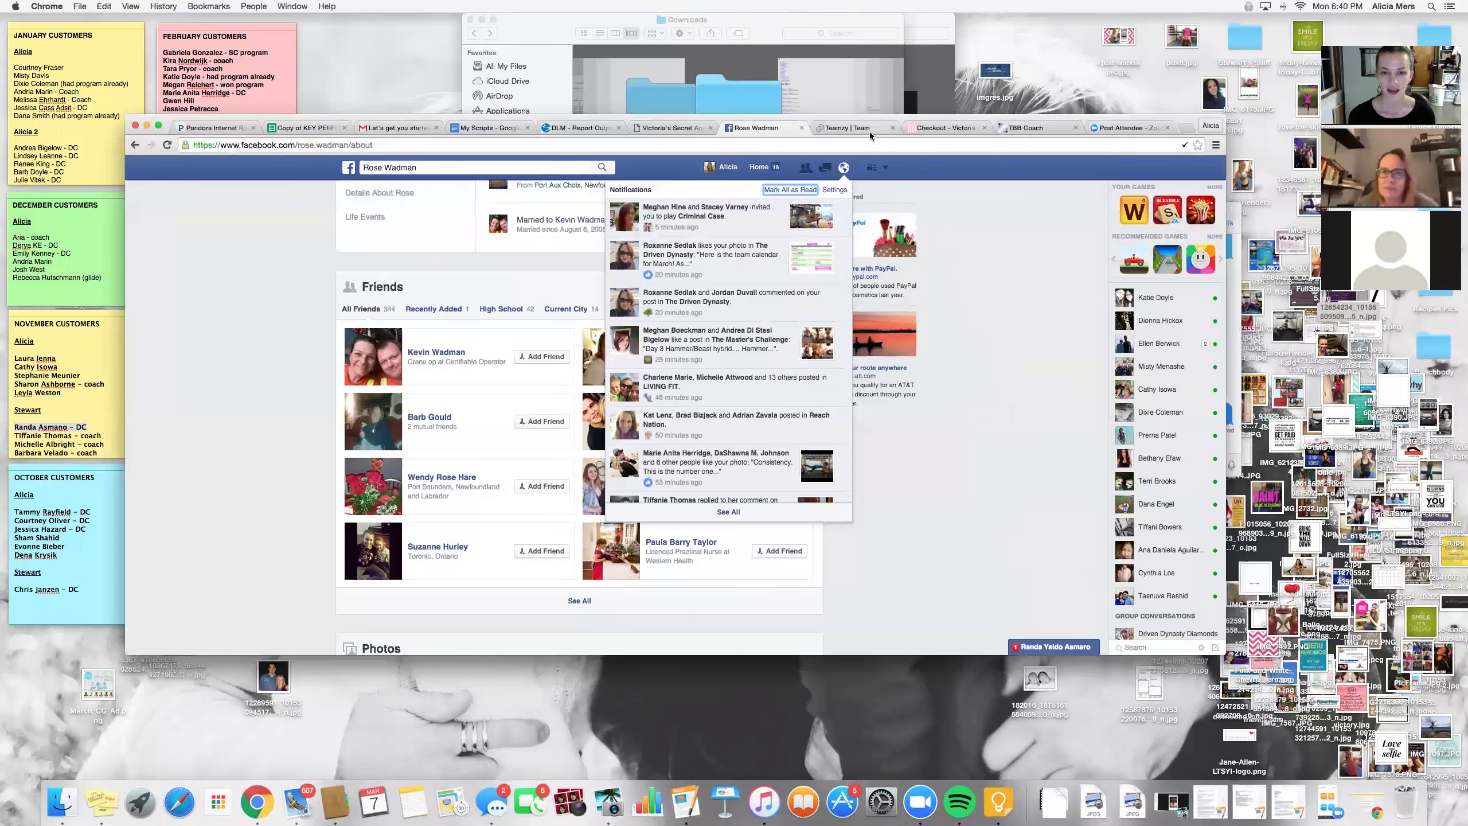
left_click(869, 128)
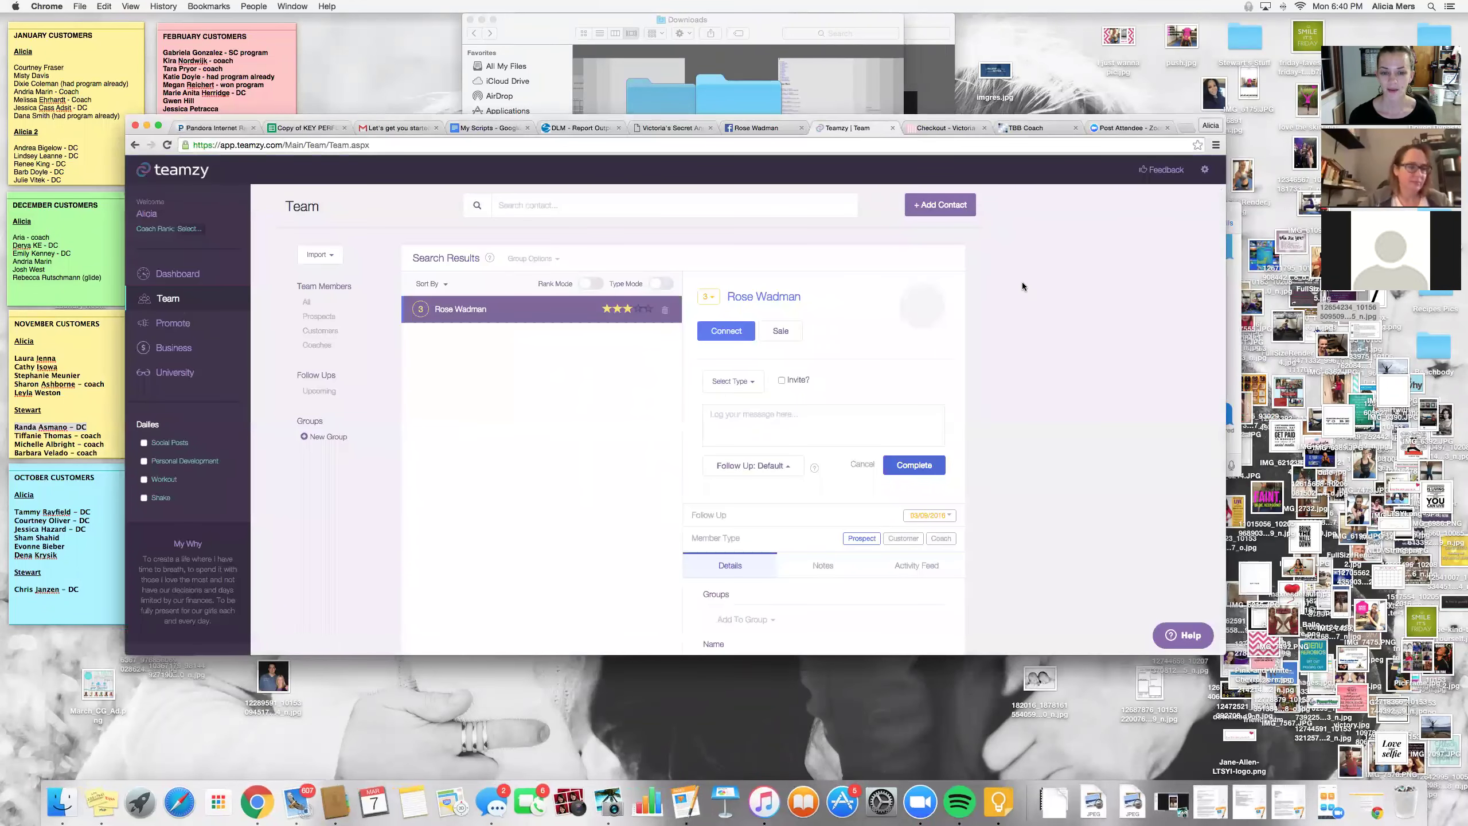
left_click(914, 465)
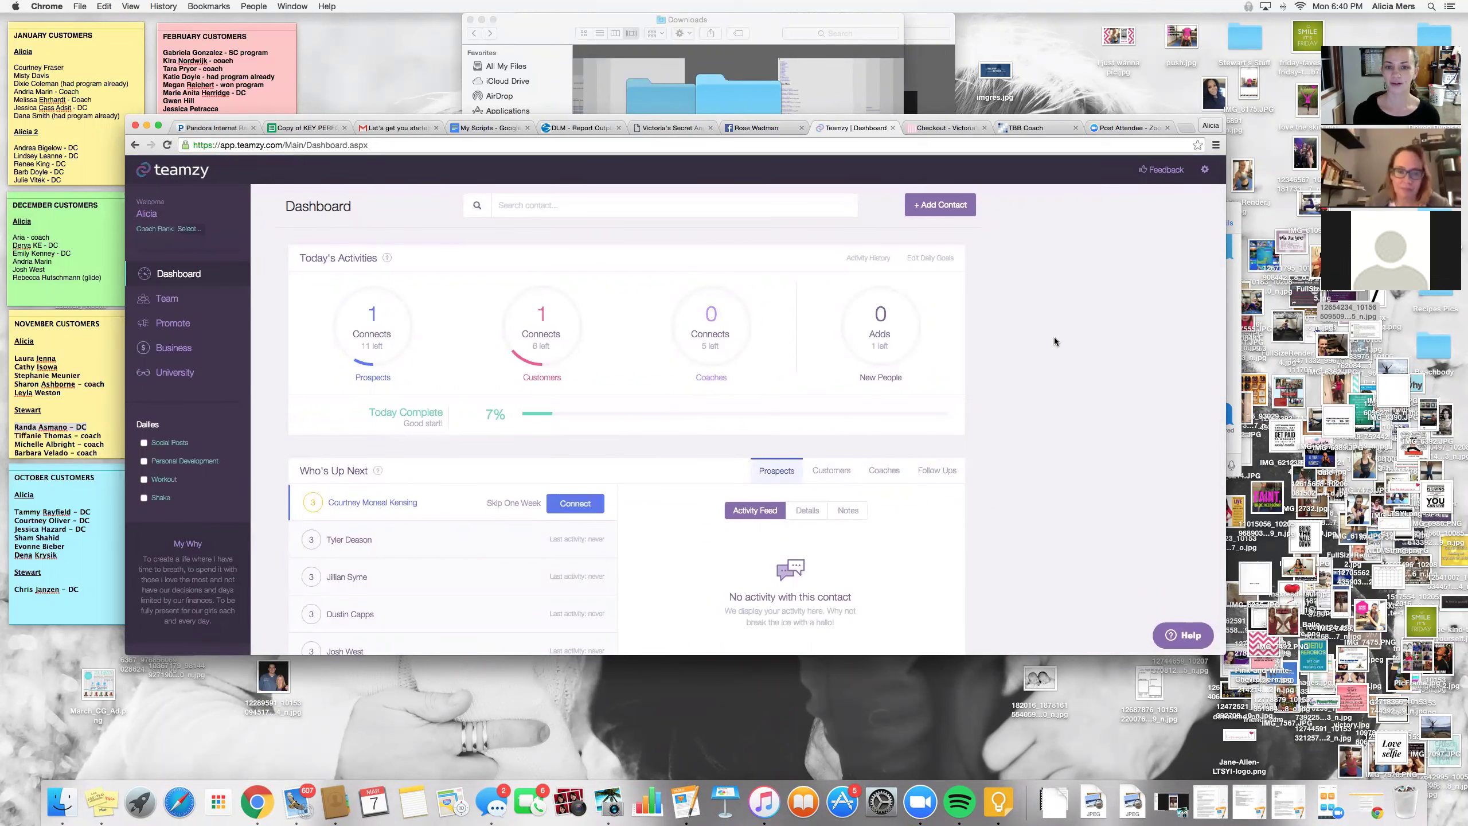
mouse_move(947, 128)
left_click_drag(951, 120, 951, 48)
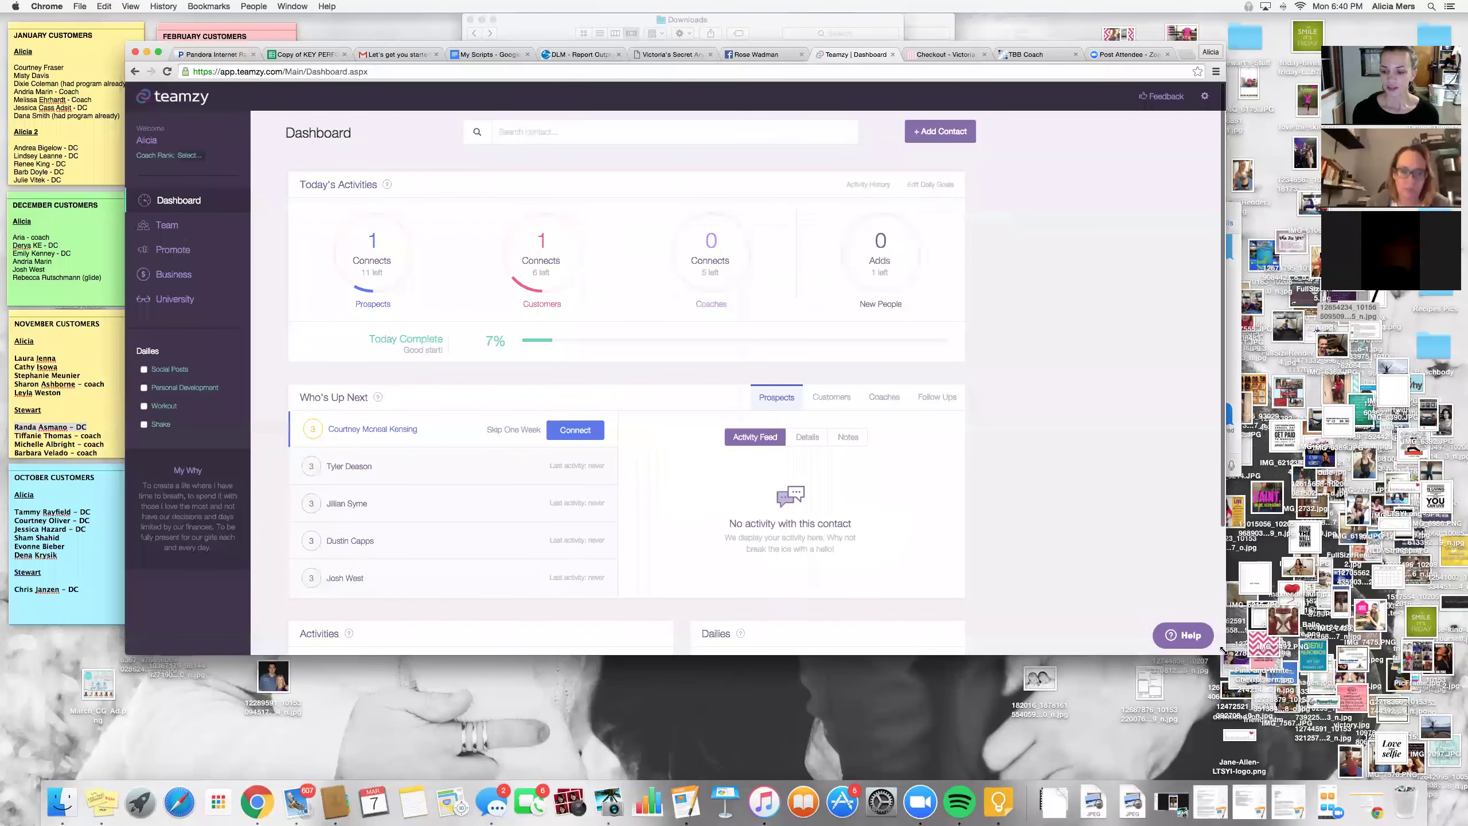
mouse_move(1222, 654)
left_mouse_down()
mouse_move(1317, 725)
mouse_move(1316, 757)
left_mouse_up()
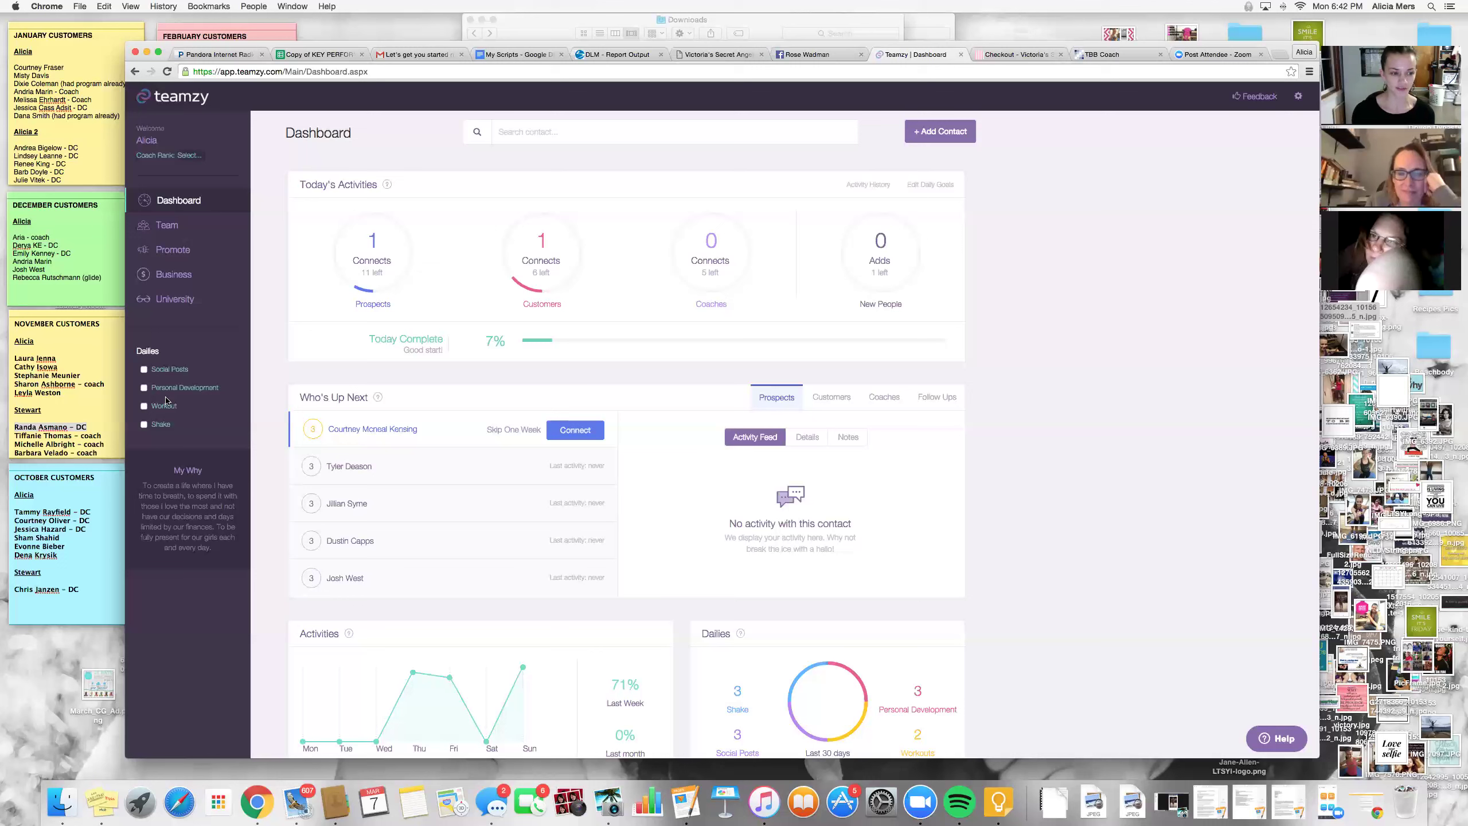
Check off the Social Posts, Personal Development, Workout and Shake dailies
left_click(144, 370)
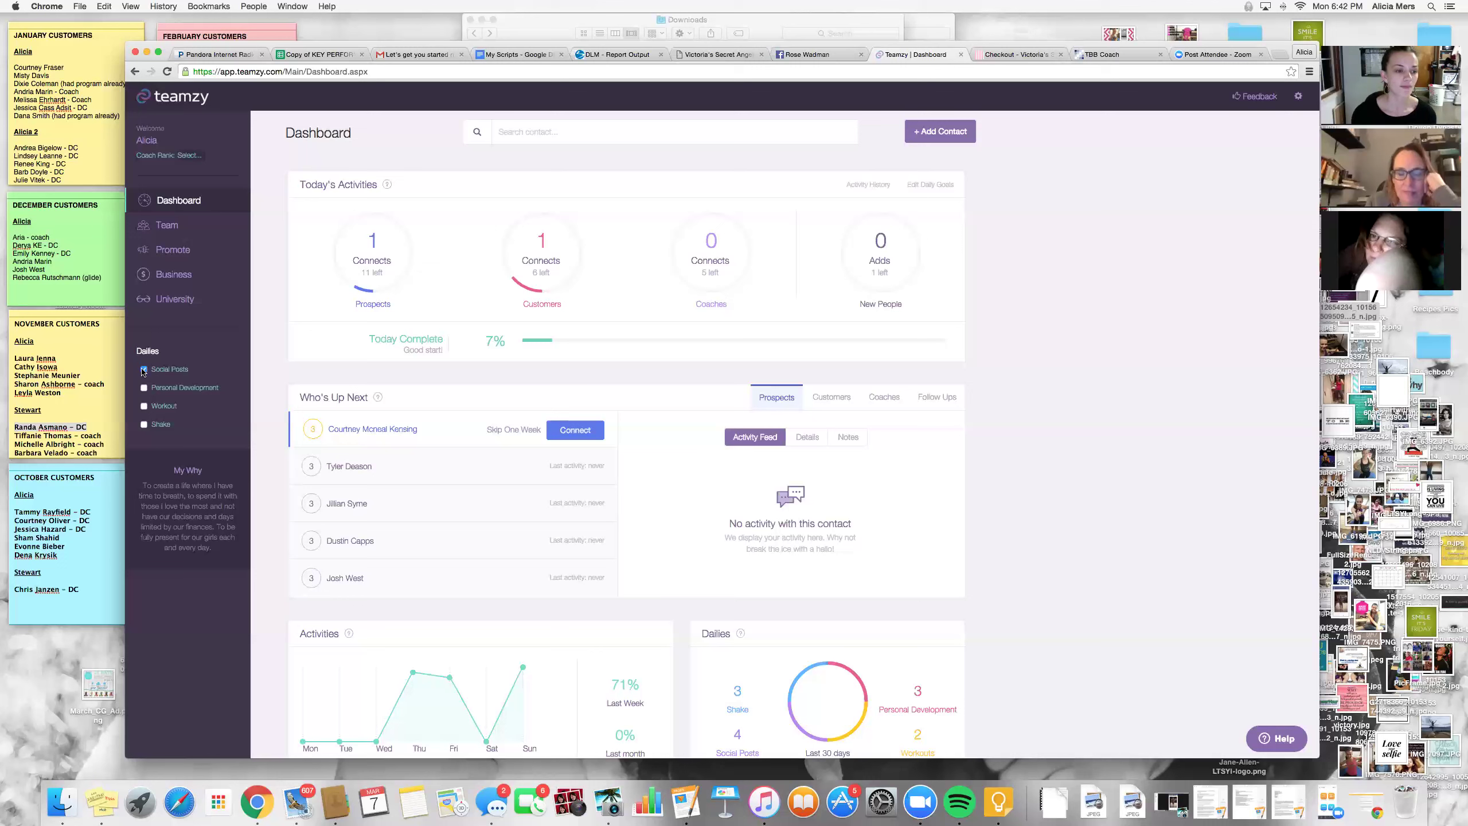
left_click(143, 388)
left_click(145, 407)
scroll(263, 471, "down", 2)
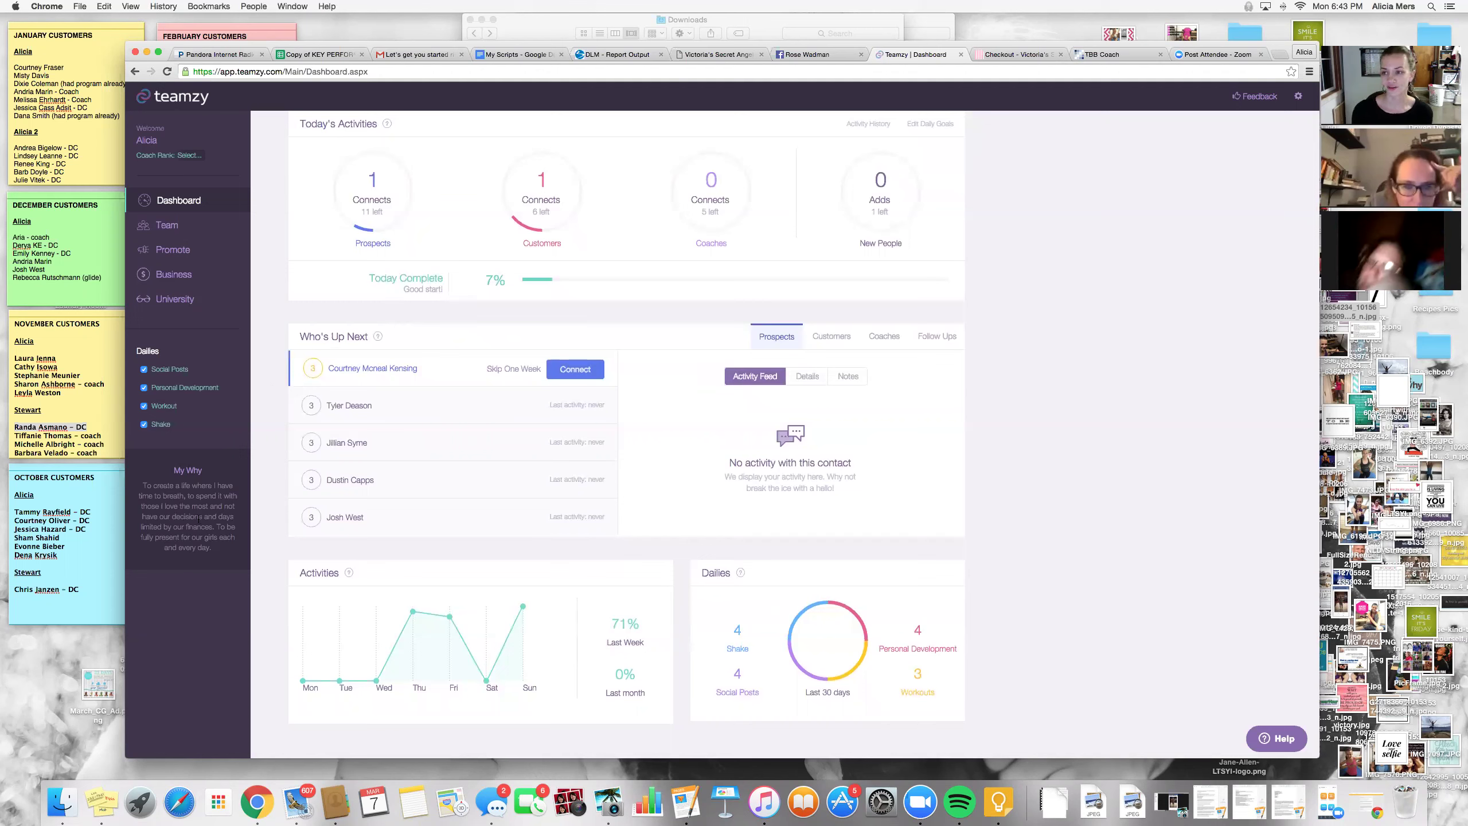
scroll(1019, 386, "up", 3)
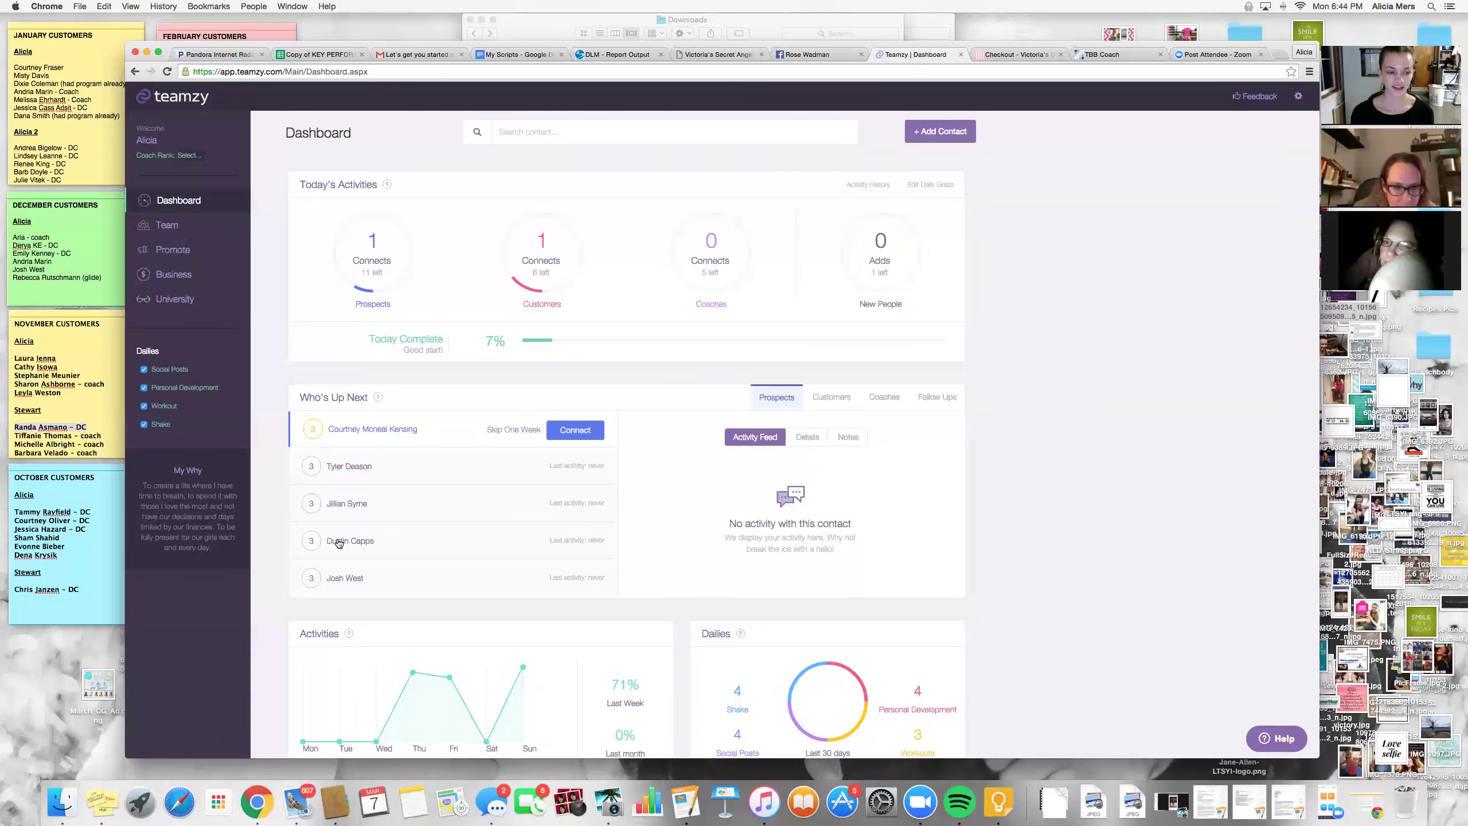
Search a contact, open its record, set its rank to 1 and start logging a connection
left_click(339, 542)
scroll(490, 374, "up", 2)
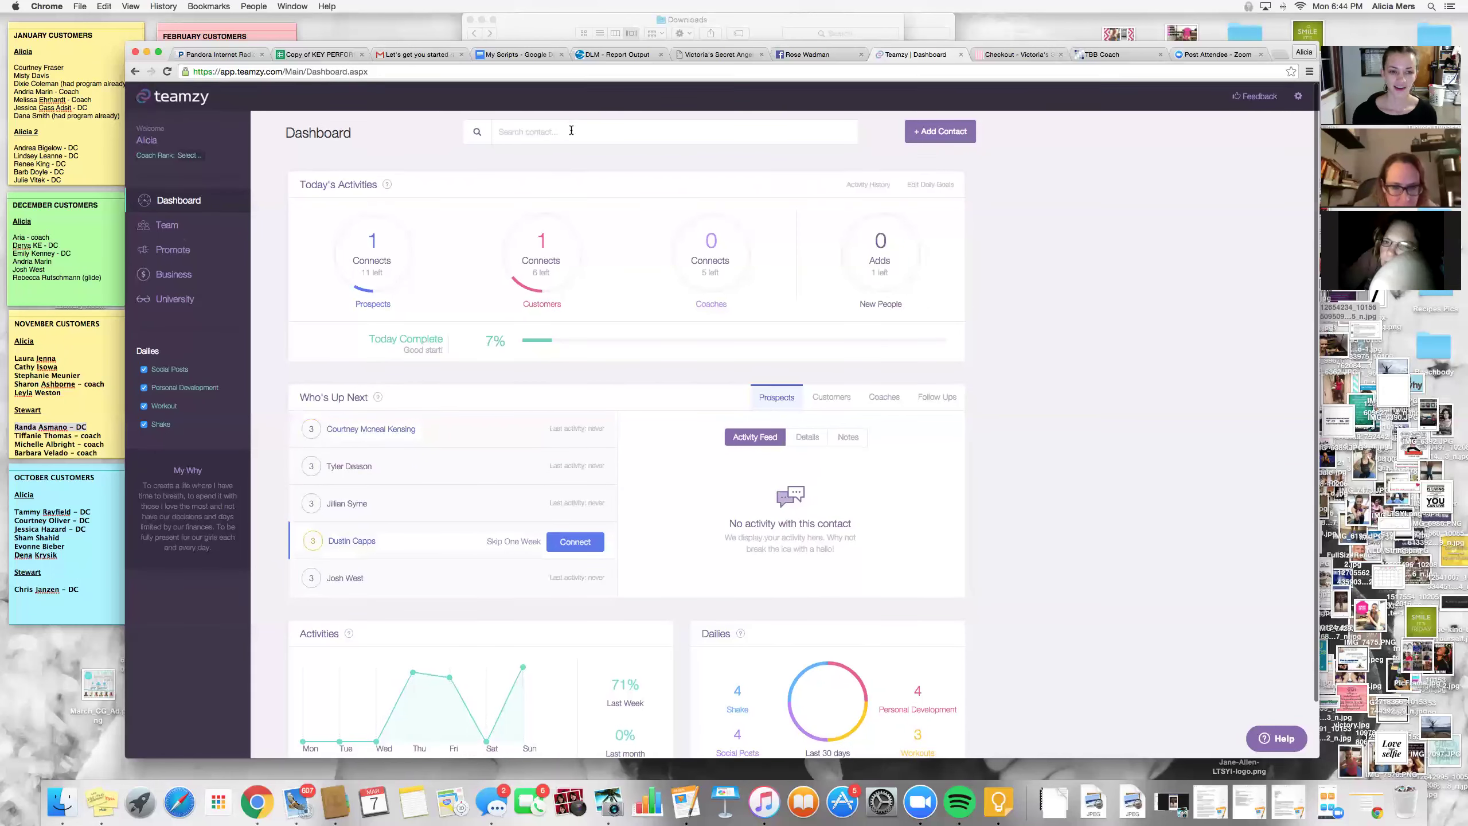
left_click(570, 133)
type("dustin")
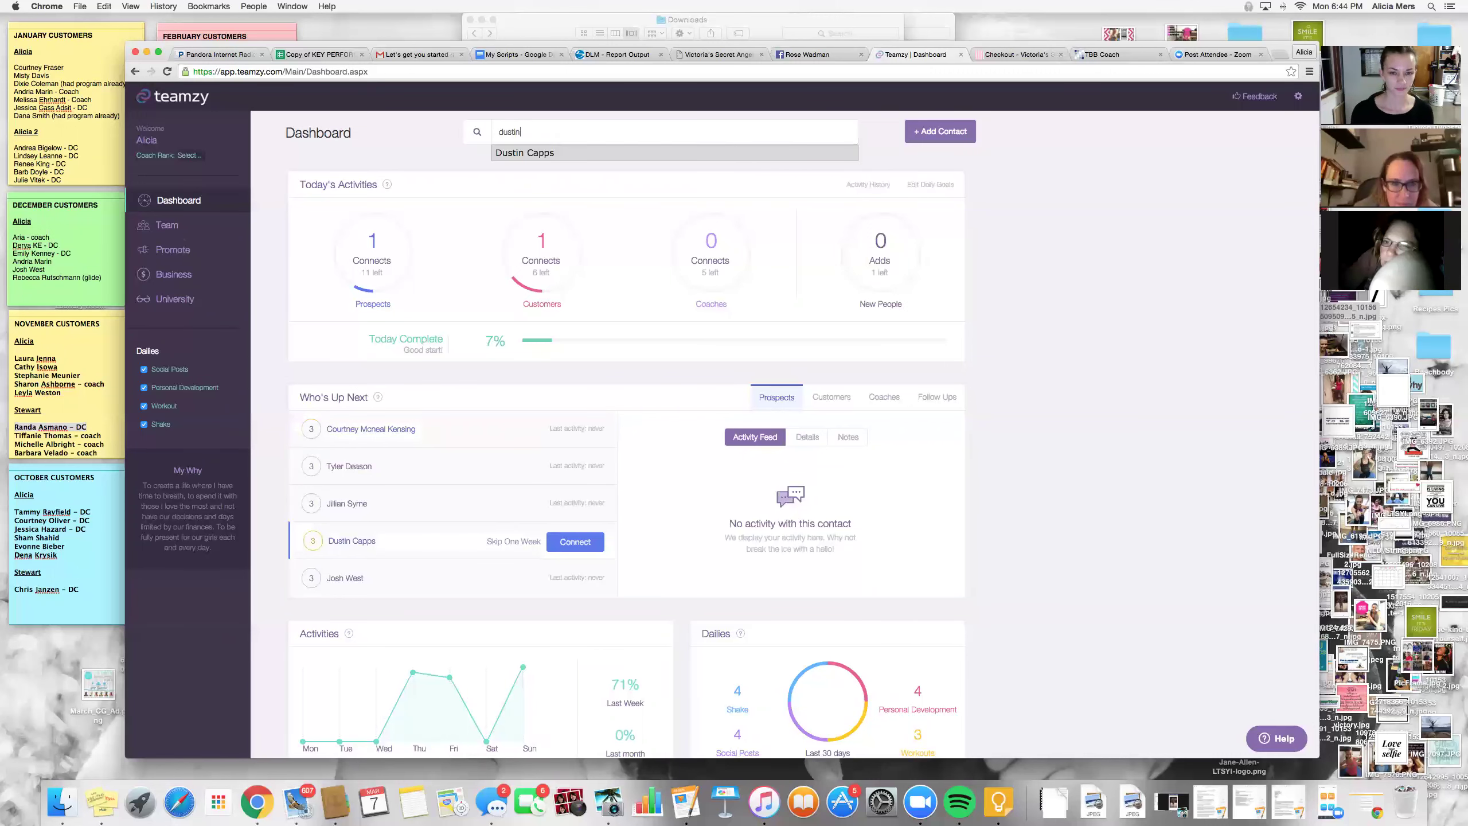
left_click(587, 154)
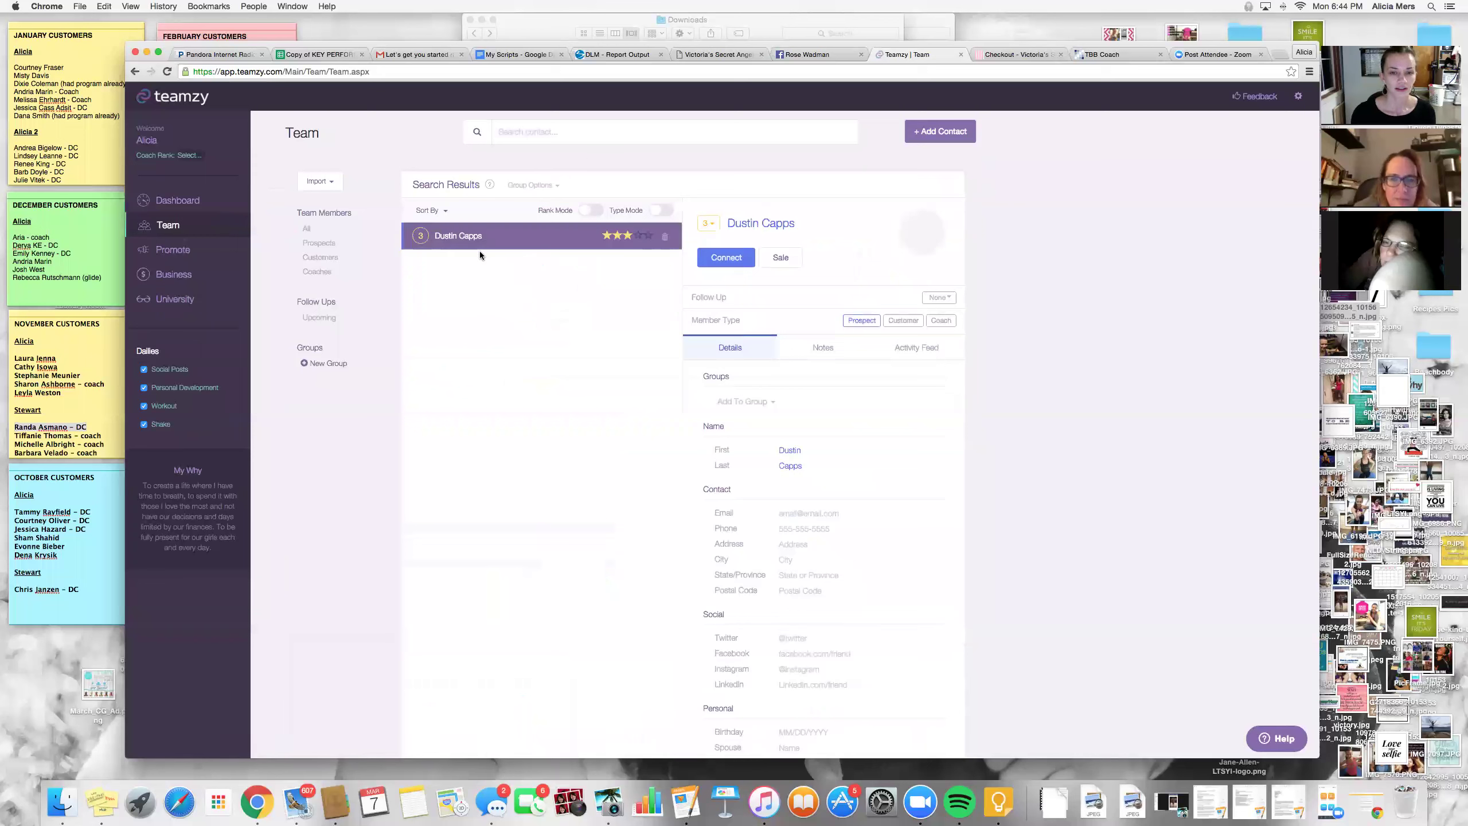
left_click(708, 224)
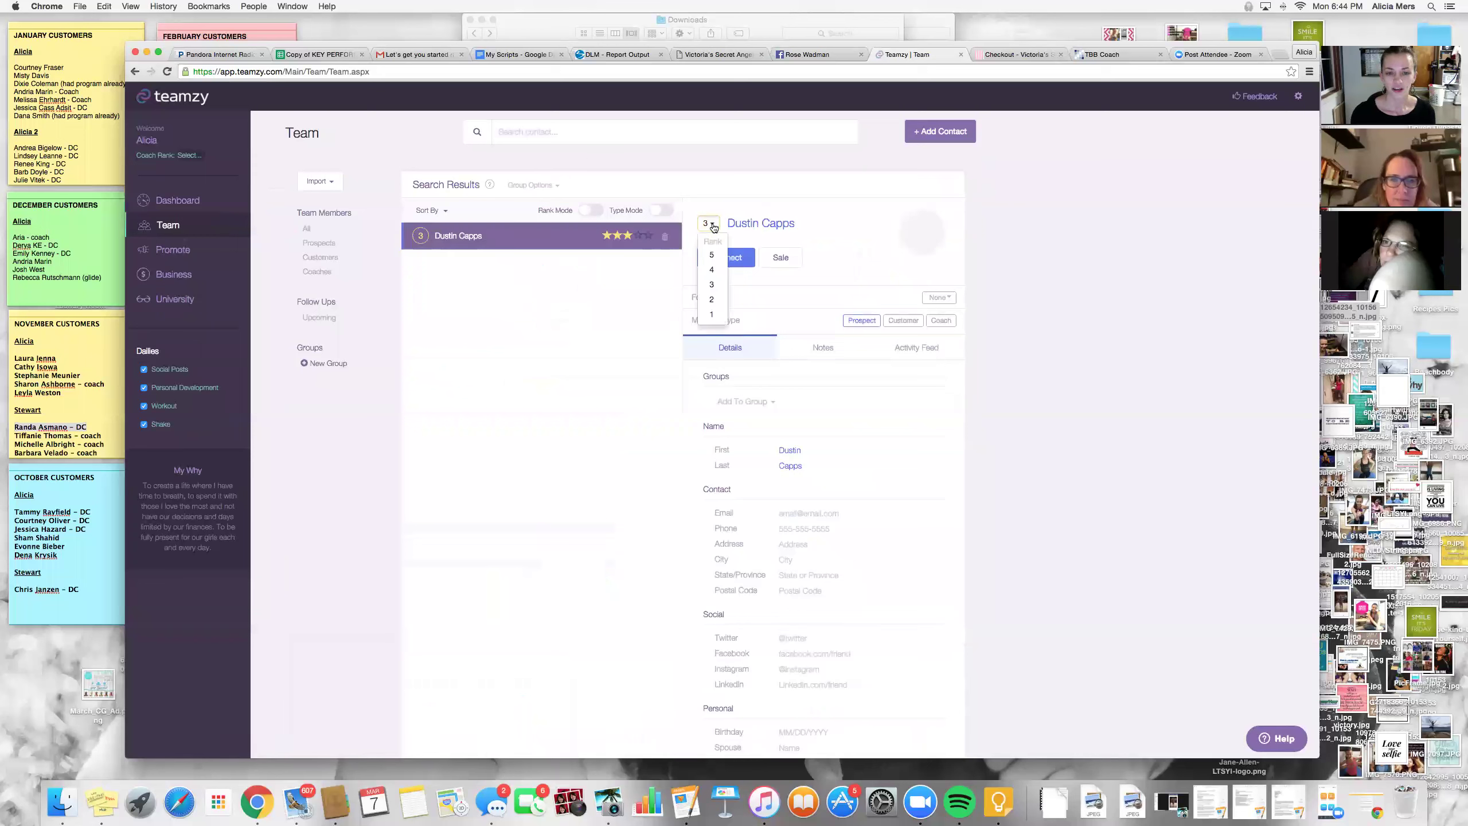
left_click(711, 315)
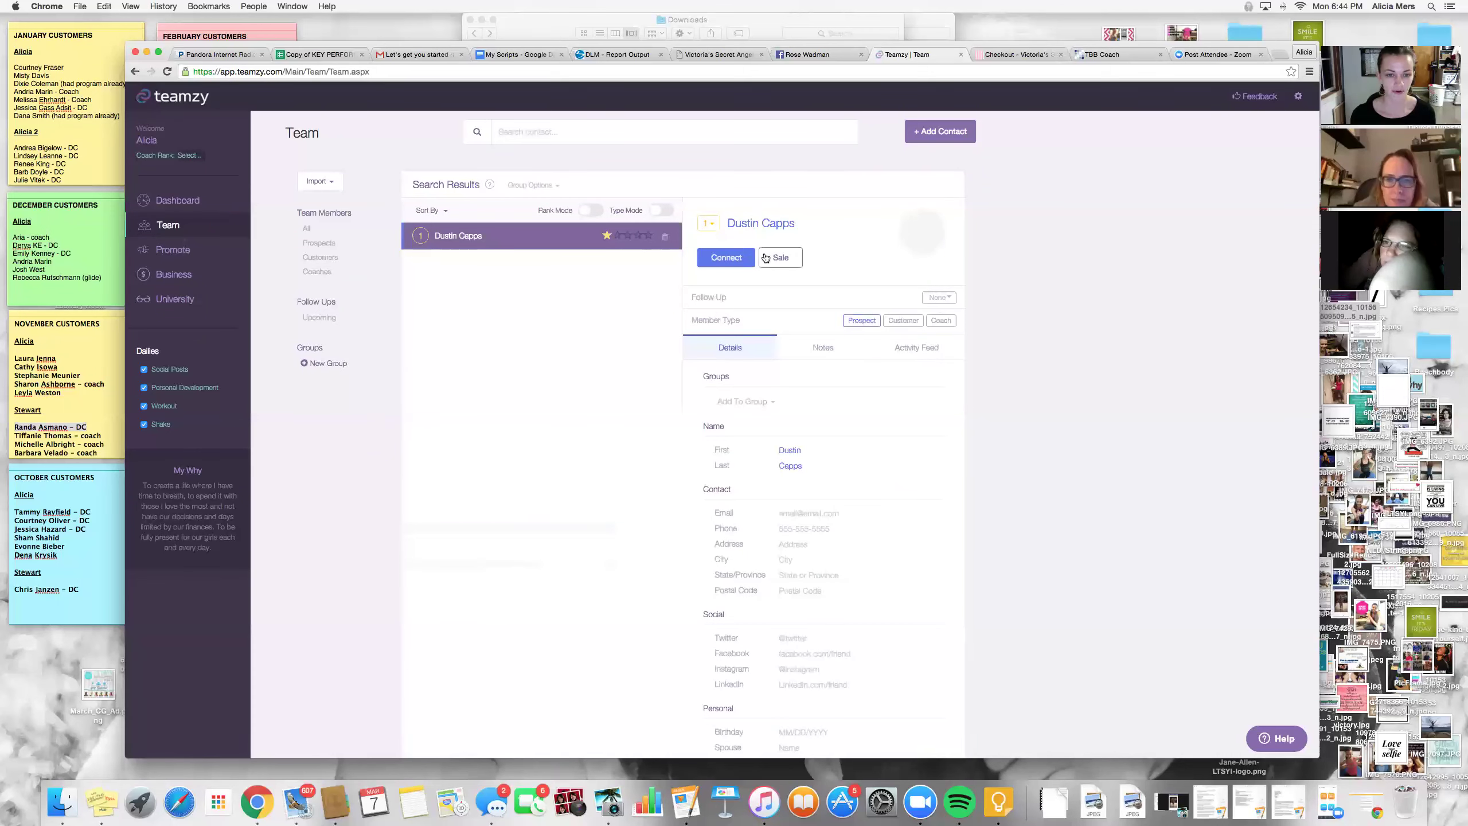
left_click(725, 257)
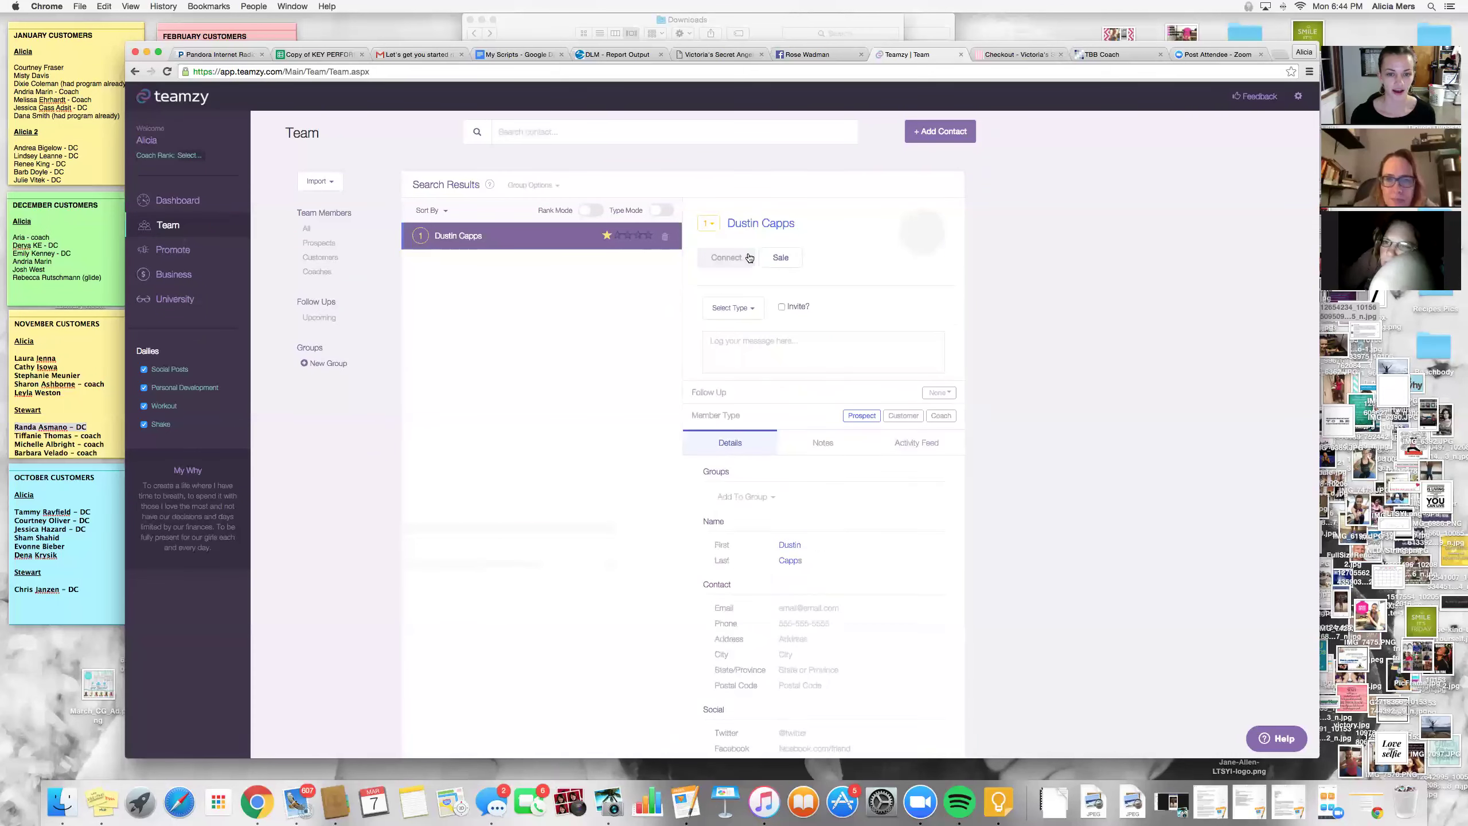
Return to the Dashboard, start a connect with the first prospect up next, and switch to Facebook
left_click(183, 99)
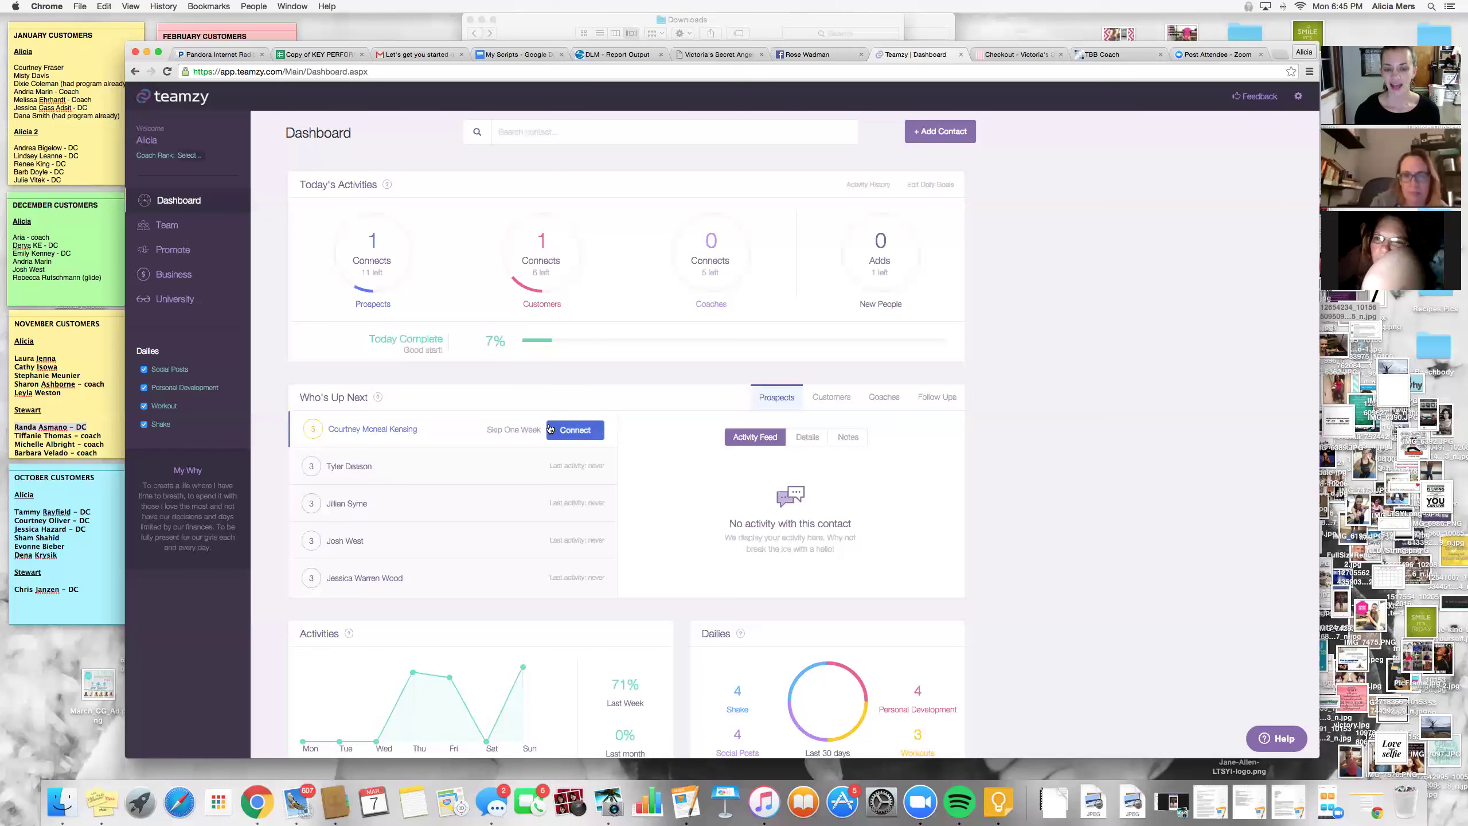
left_click(576, 429)
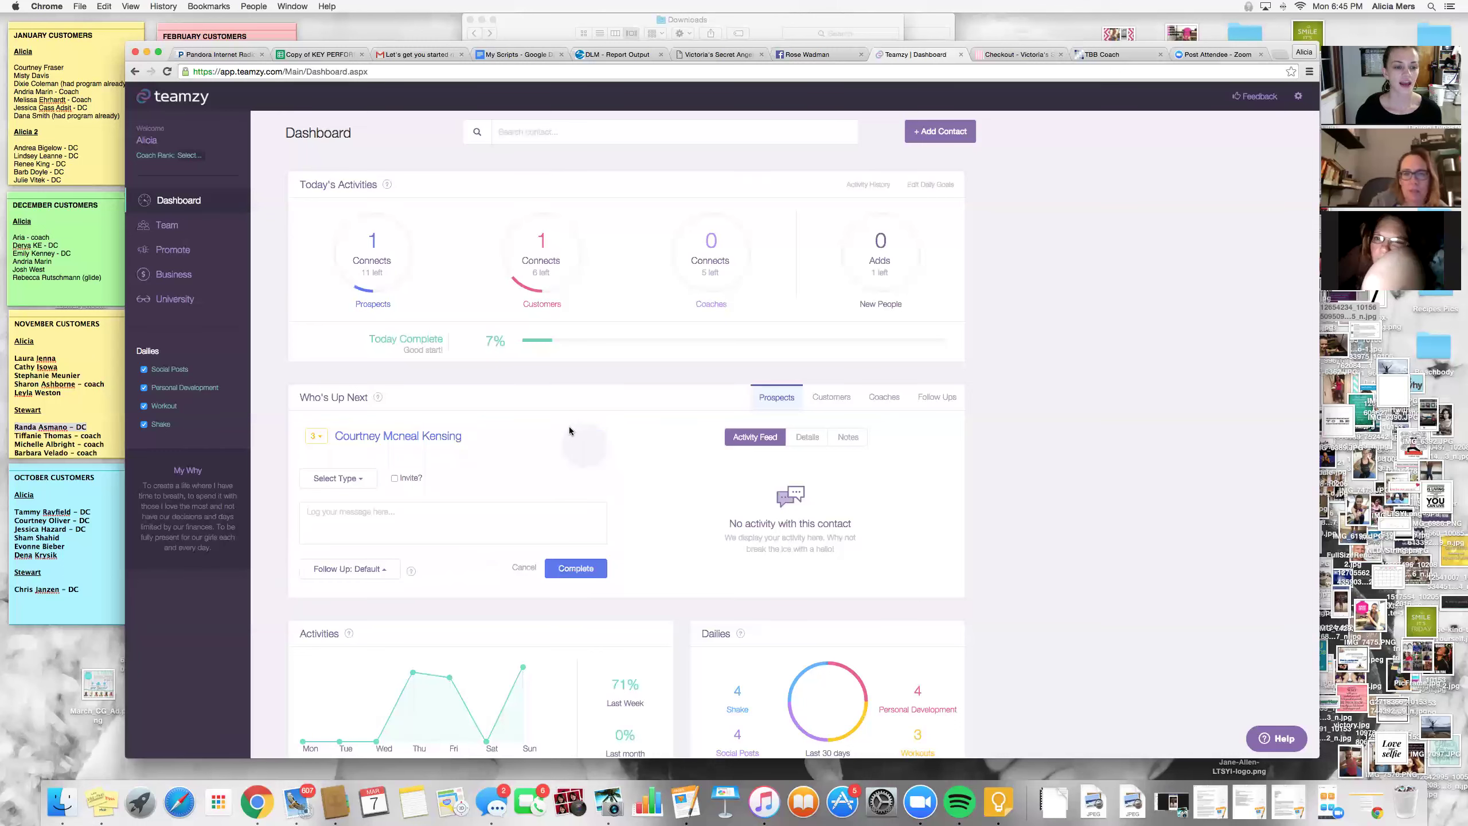
left_click(805, 56)
left_click(498, 95)
type("courtney")
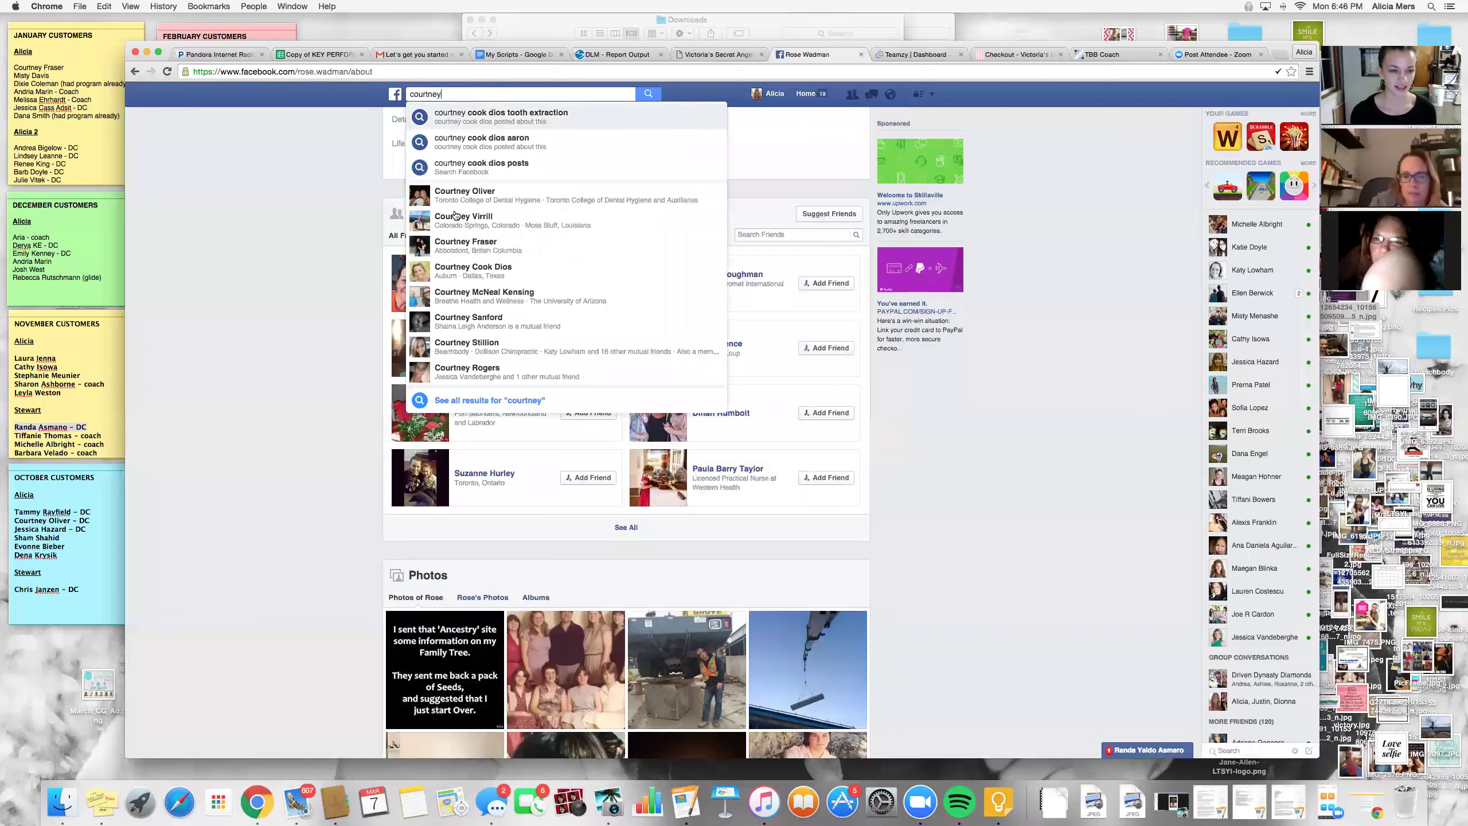
left_click(483, 294)
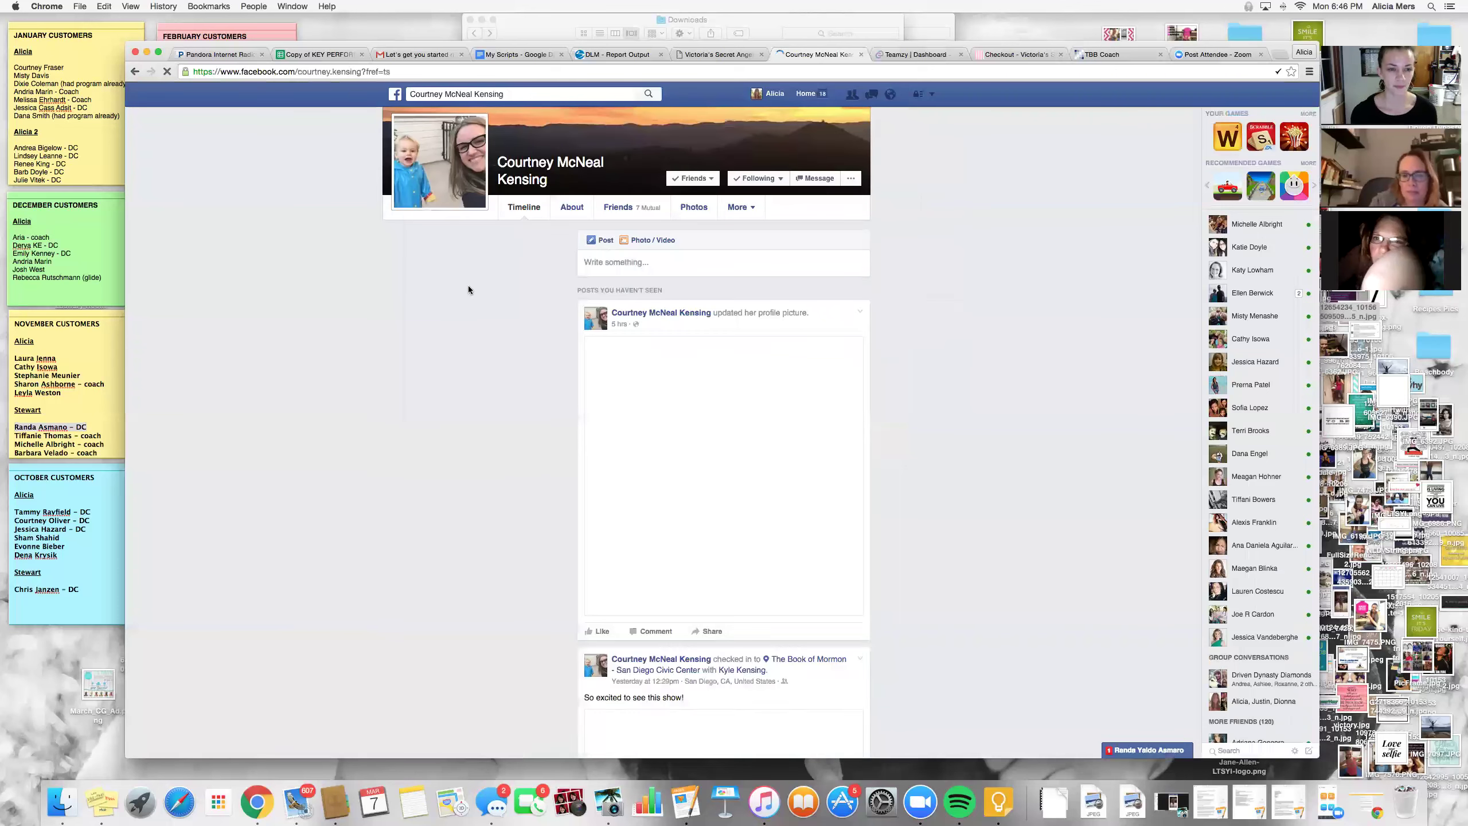
left_click(817, 179)
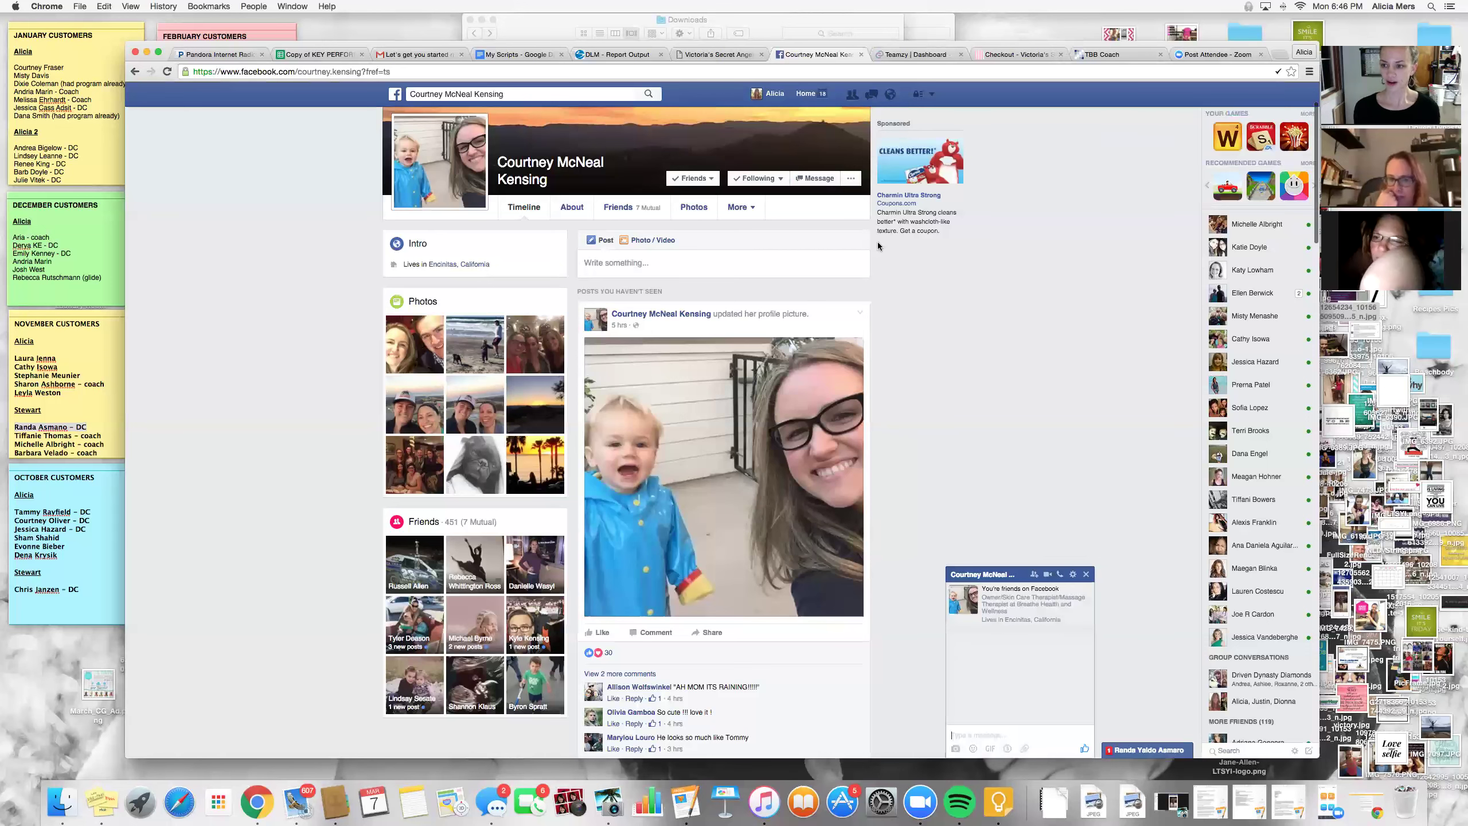
scroll(931, 439, "down", 5)
scroll(930, 439, "down", 5)
scroll(921, 422, "down", 3)
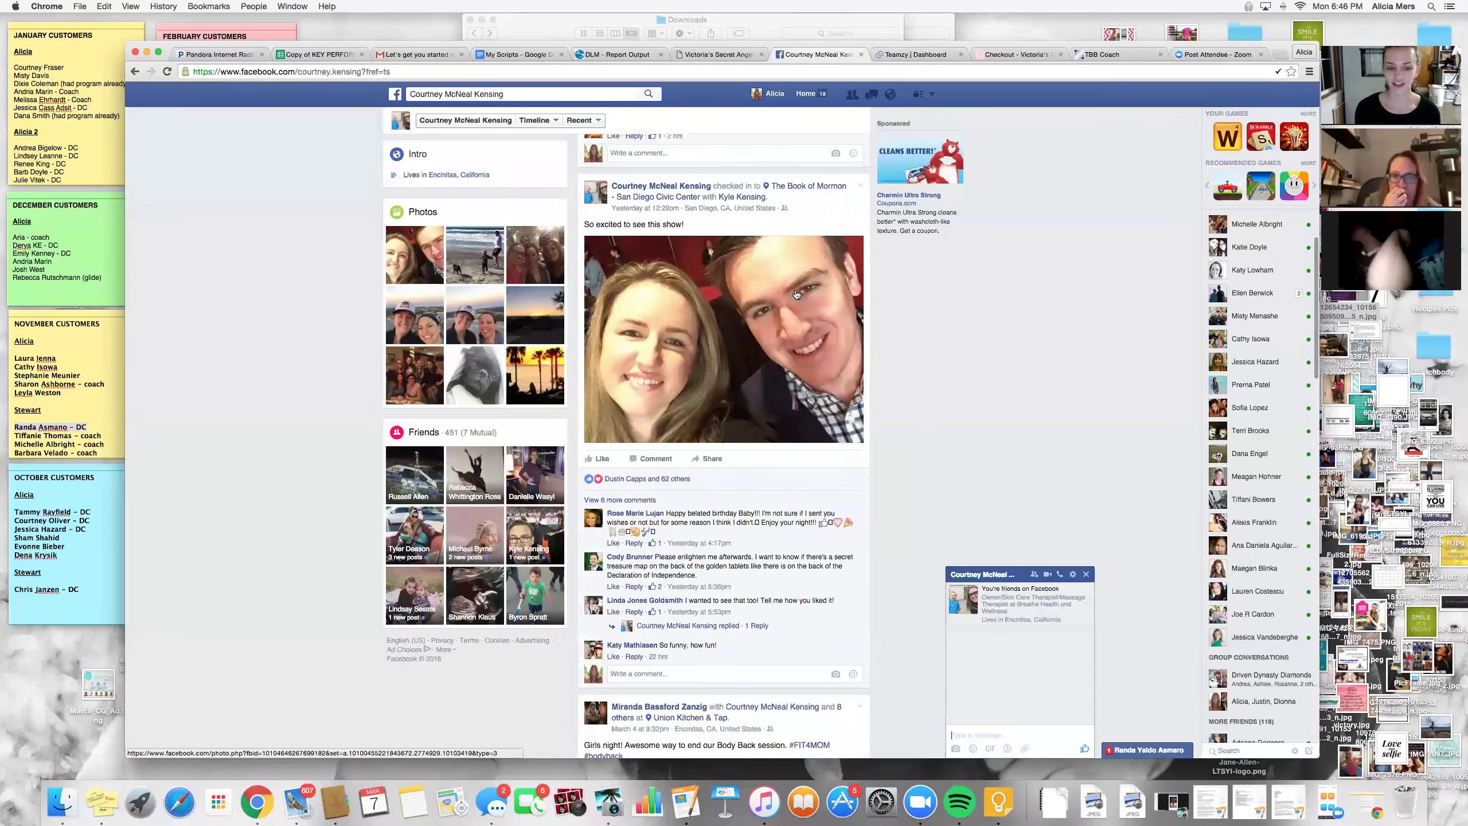
scroll(872, 450, "up", 5)
scroll(872, 450, "up", 5)
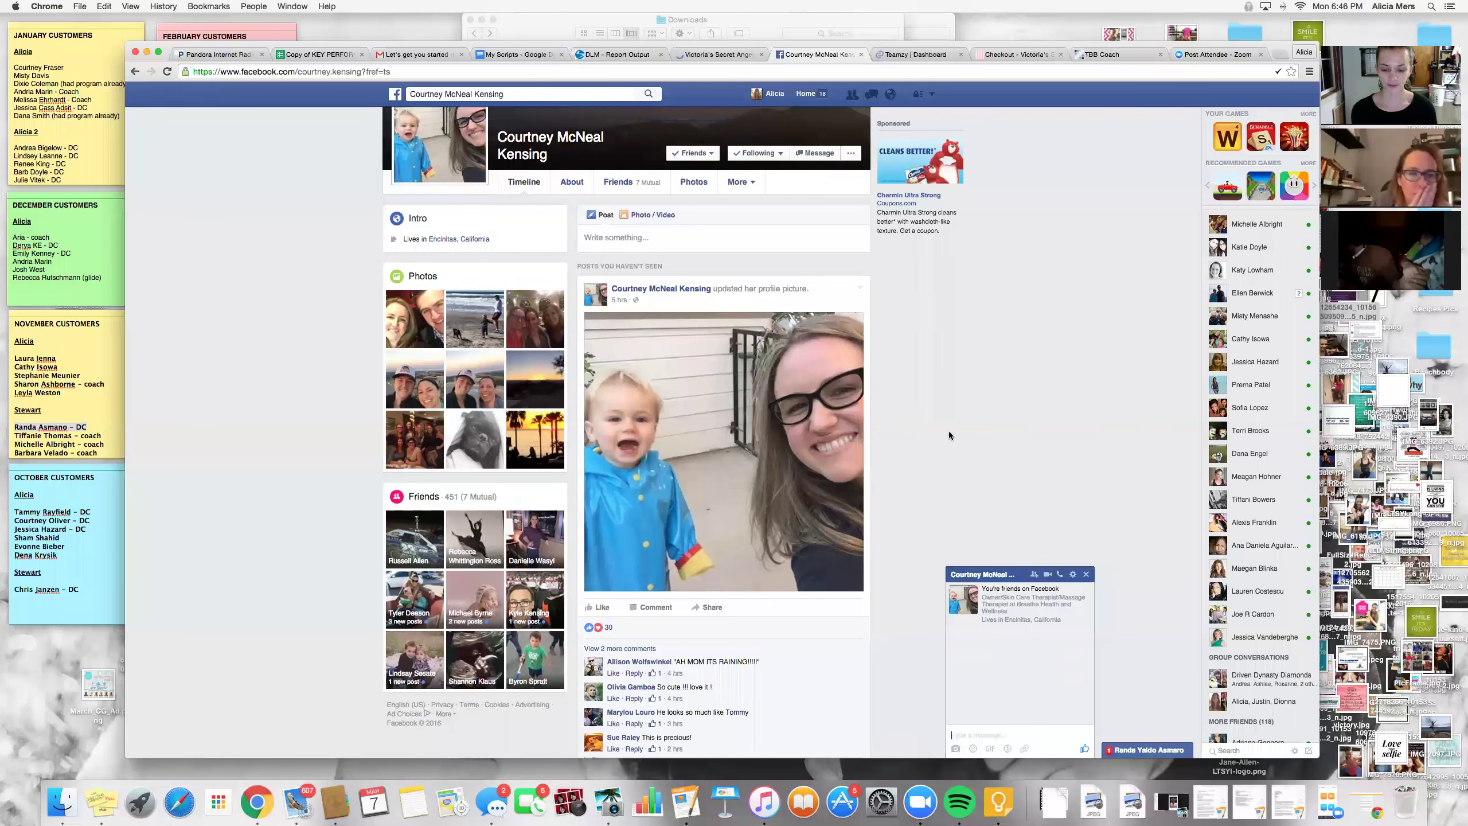
scroll(950, 432, "up", 3)
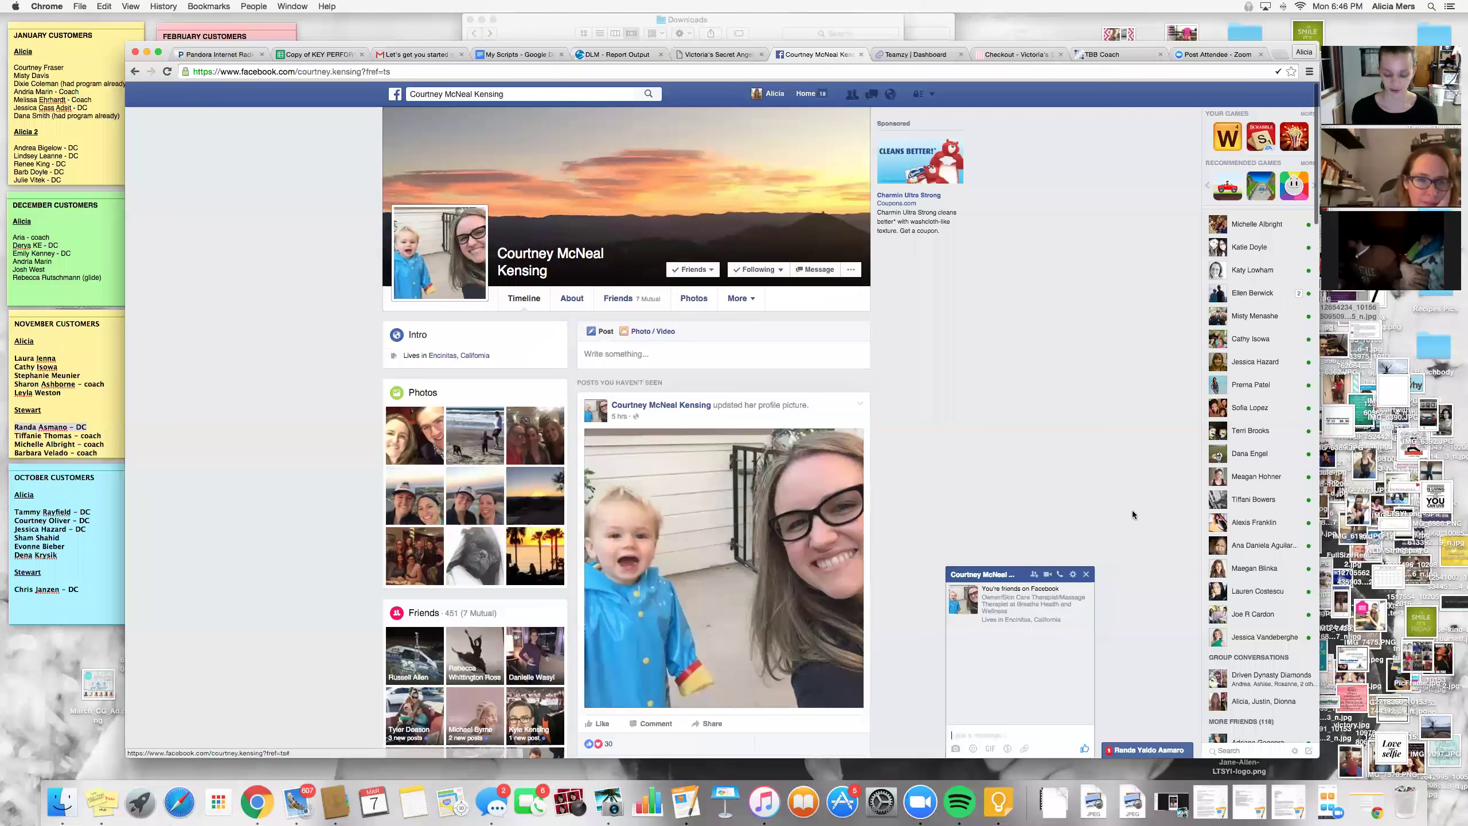
type("H")
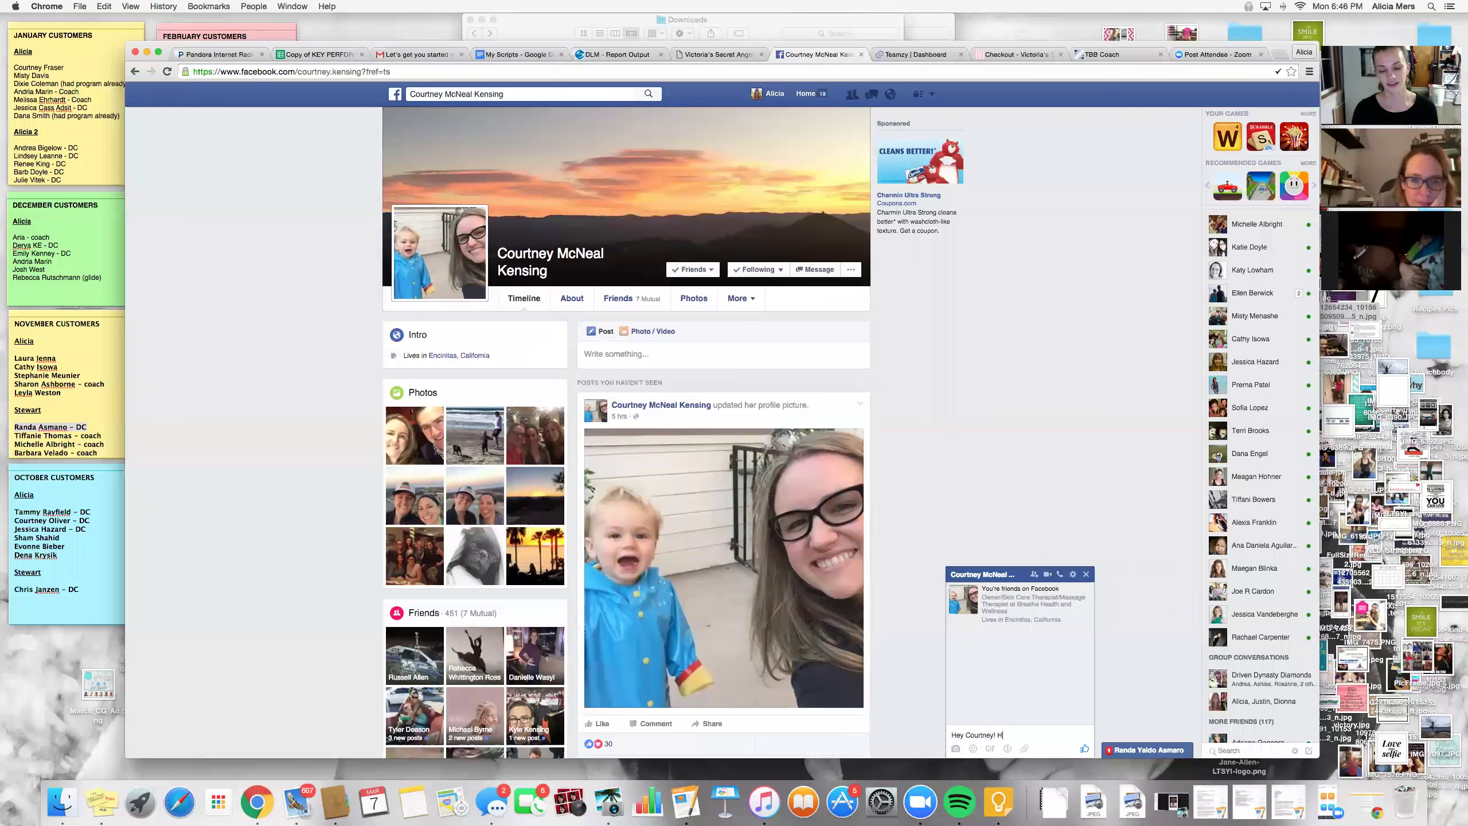
type("ow are you? I")
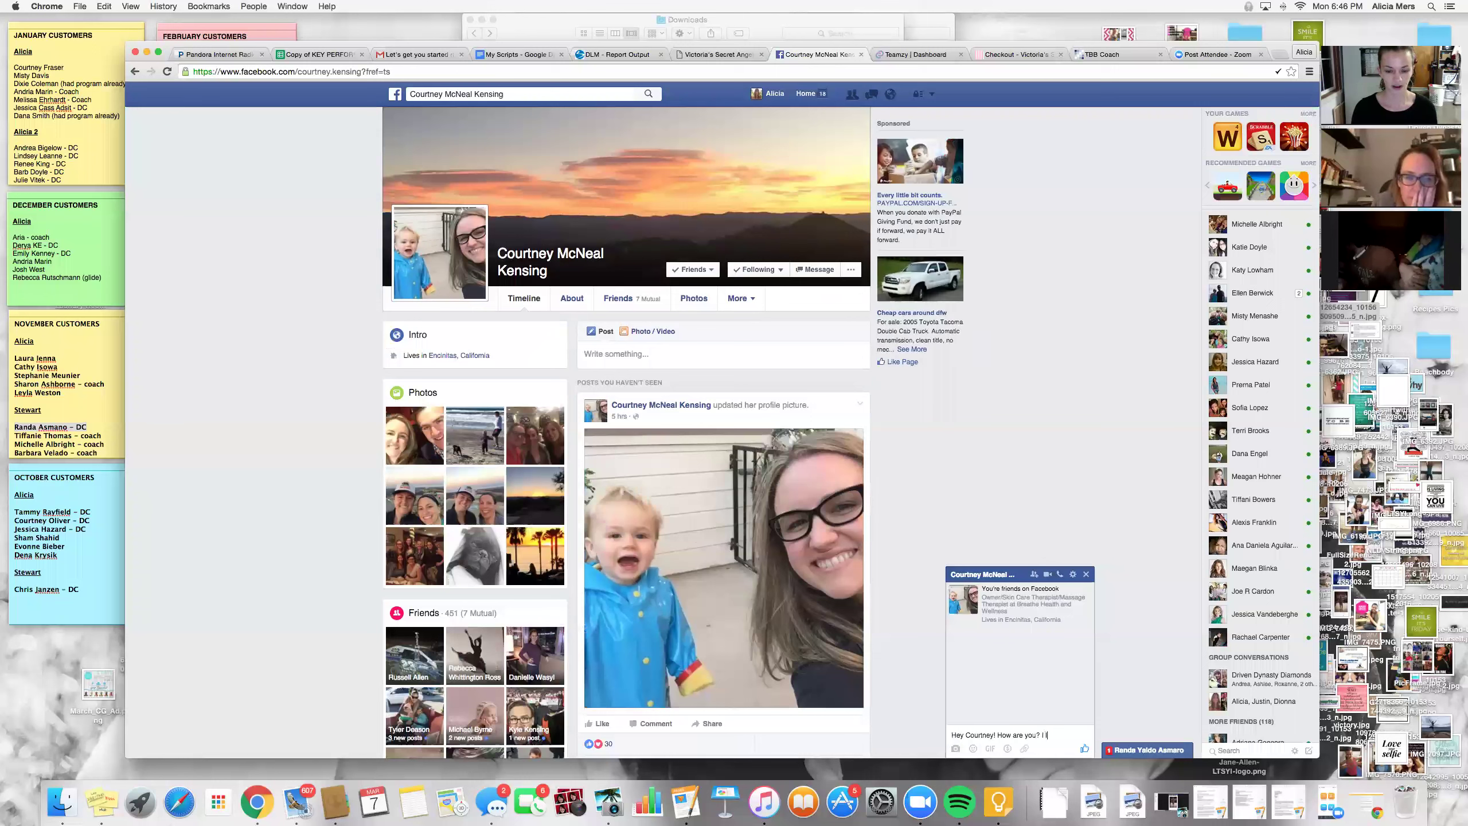
type(" love the new profile pic of")
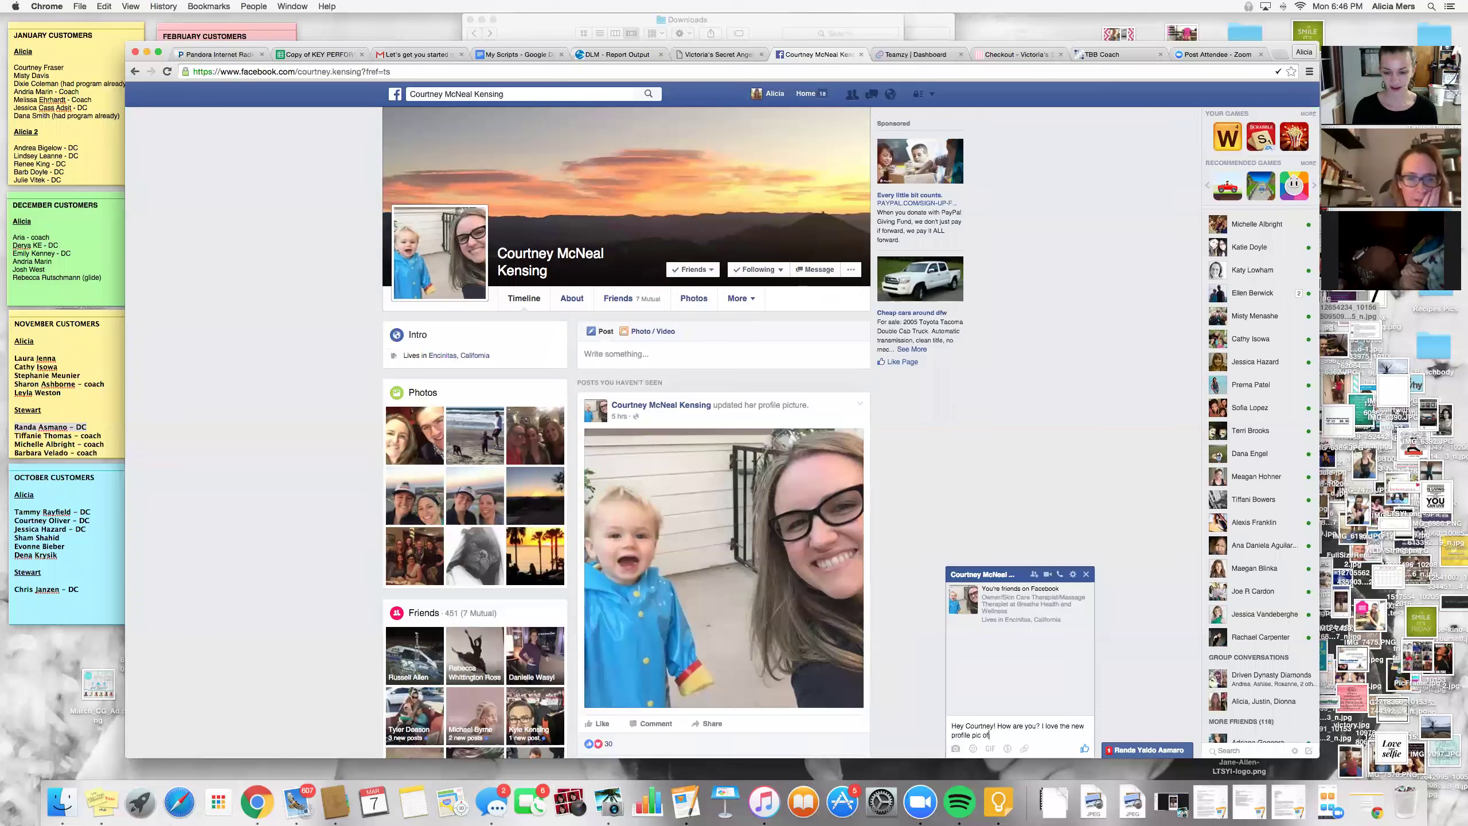
type(" you and your little boy! Such")
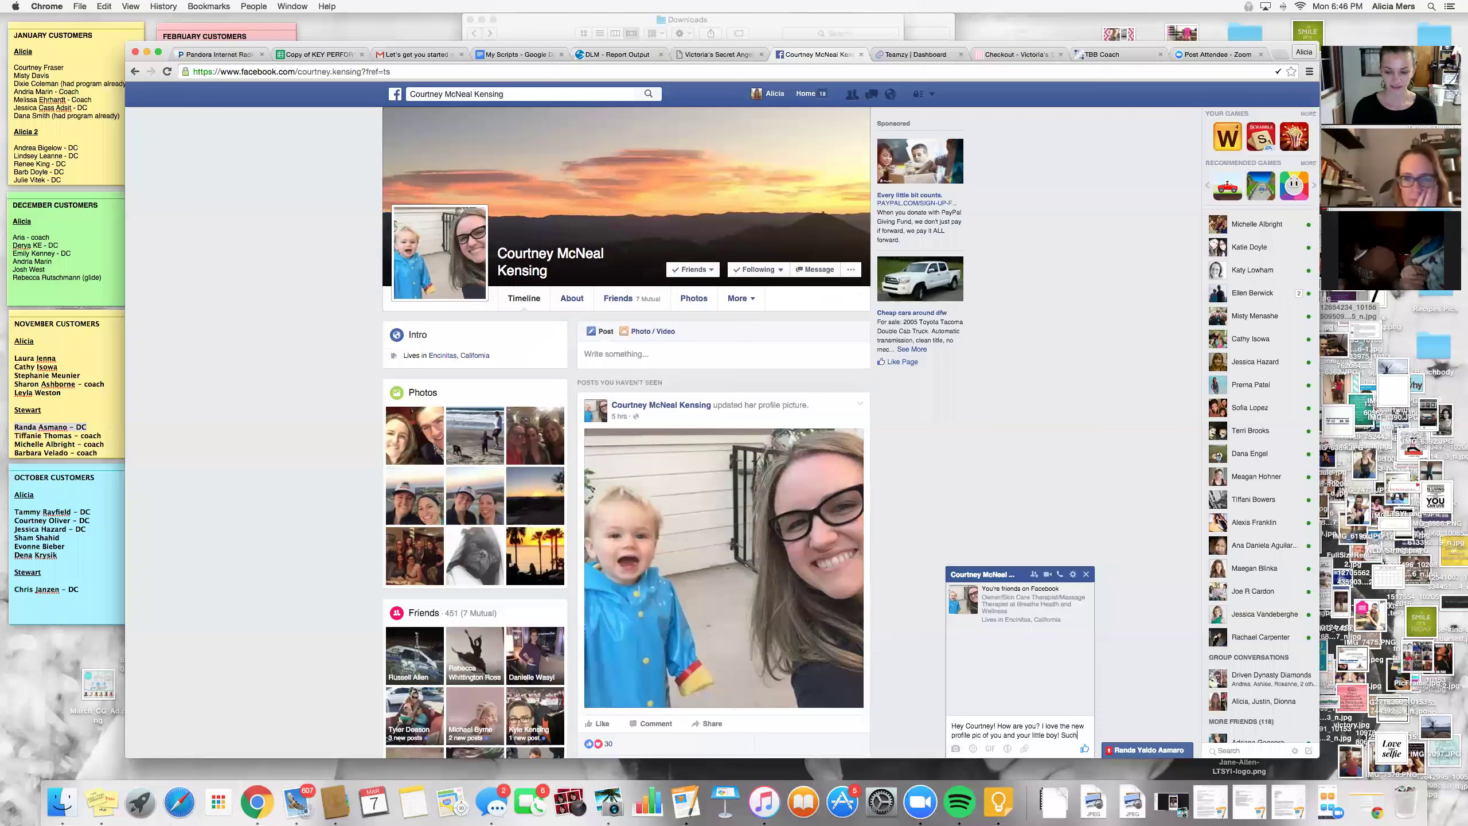
type(" a cutie! Ho")
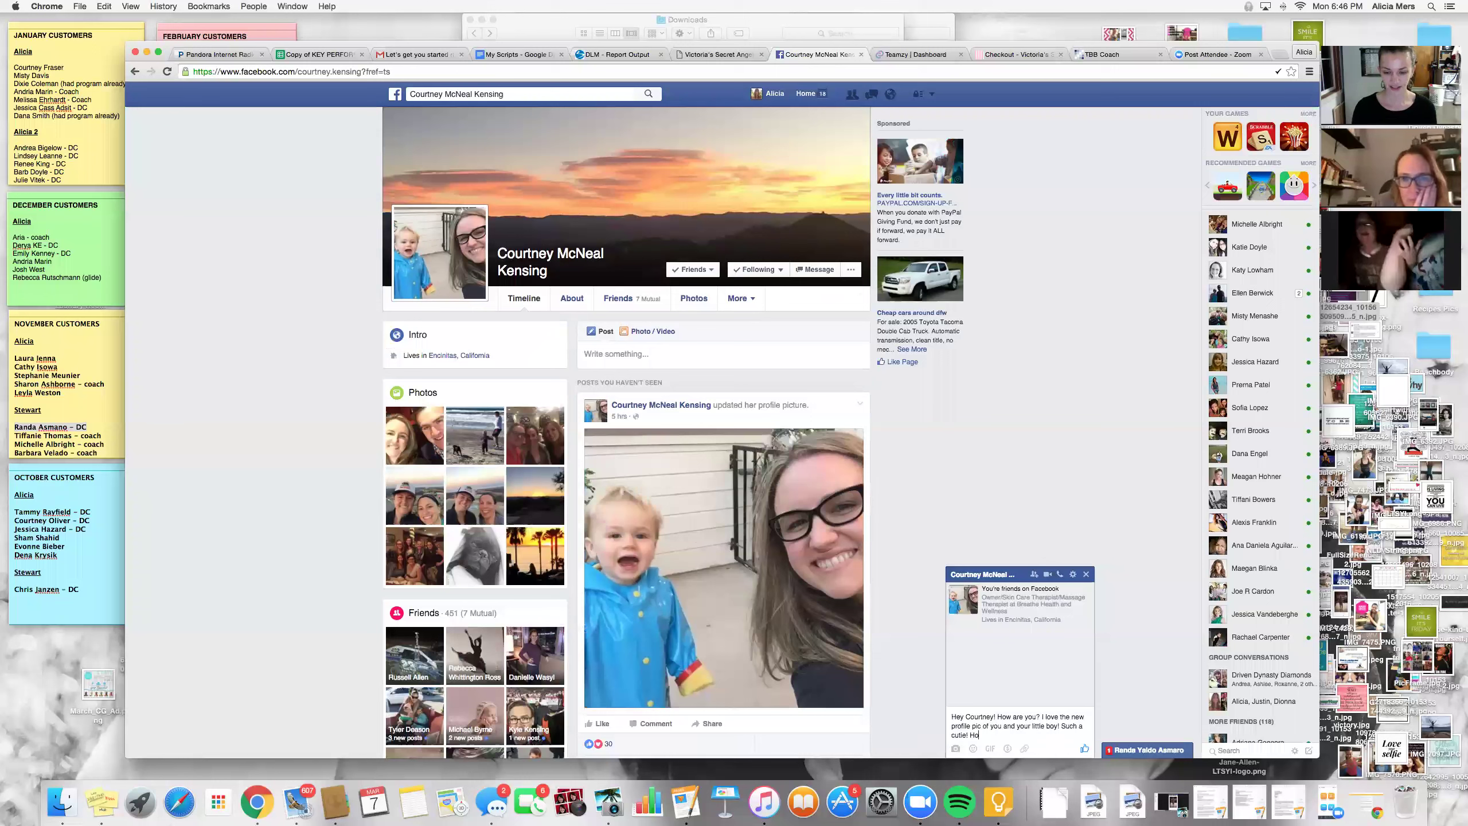
type("w old is he?")
Select and send the message about her new profile picture, then close the chat conversation
key("super+a")
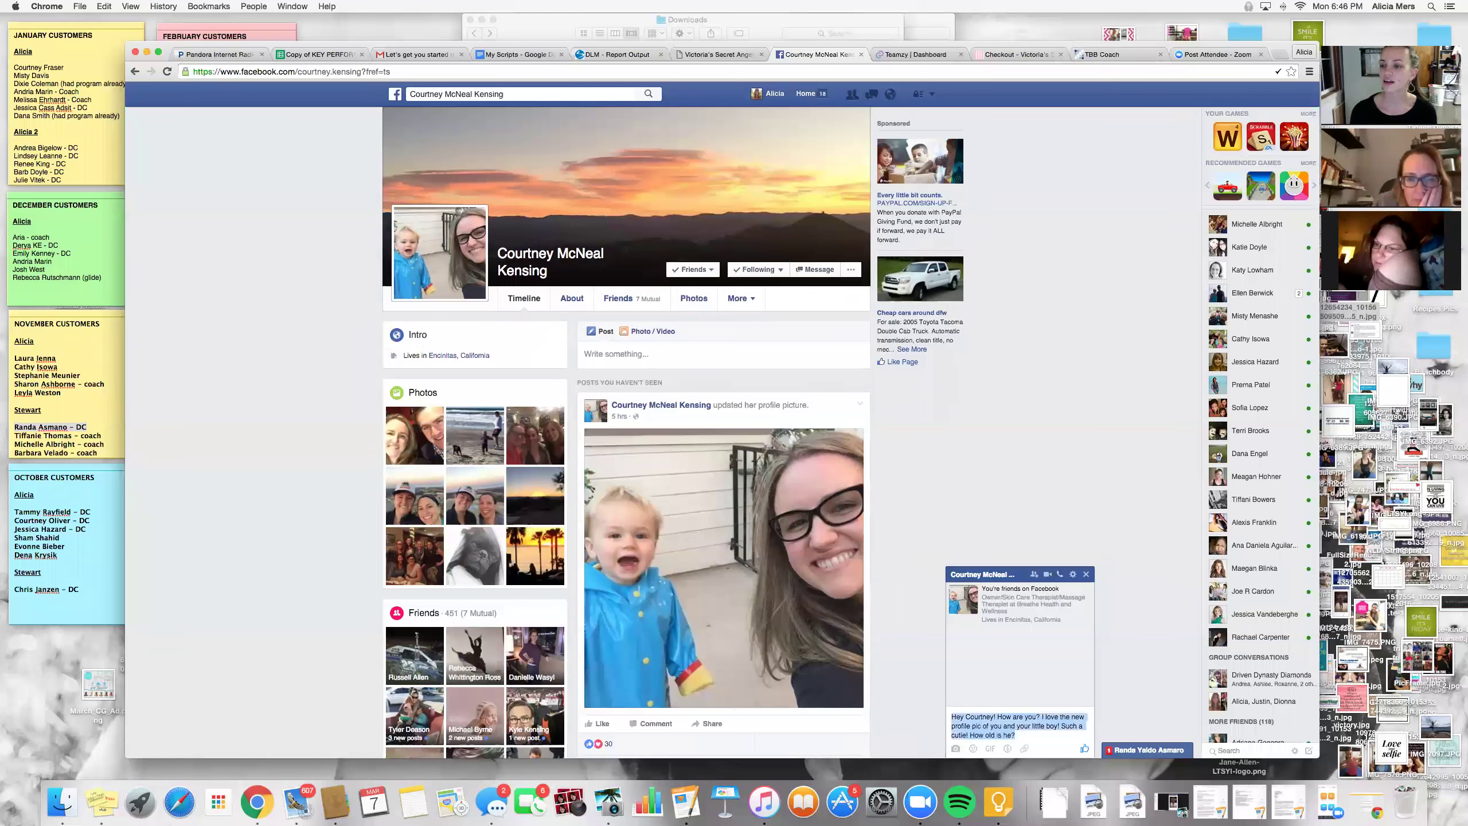
key("Return")
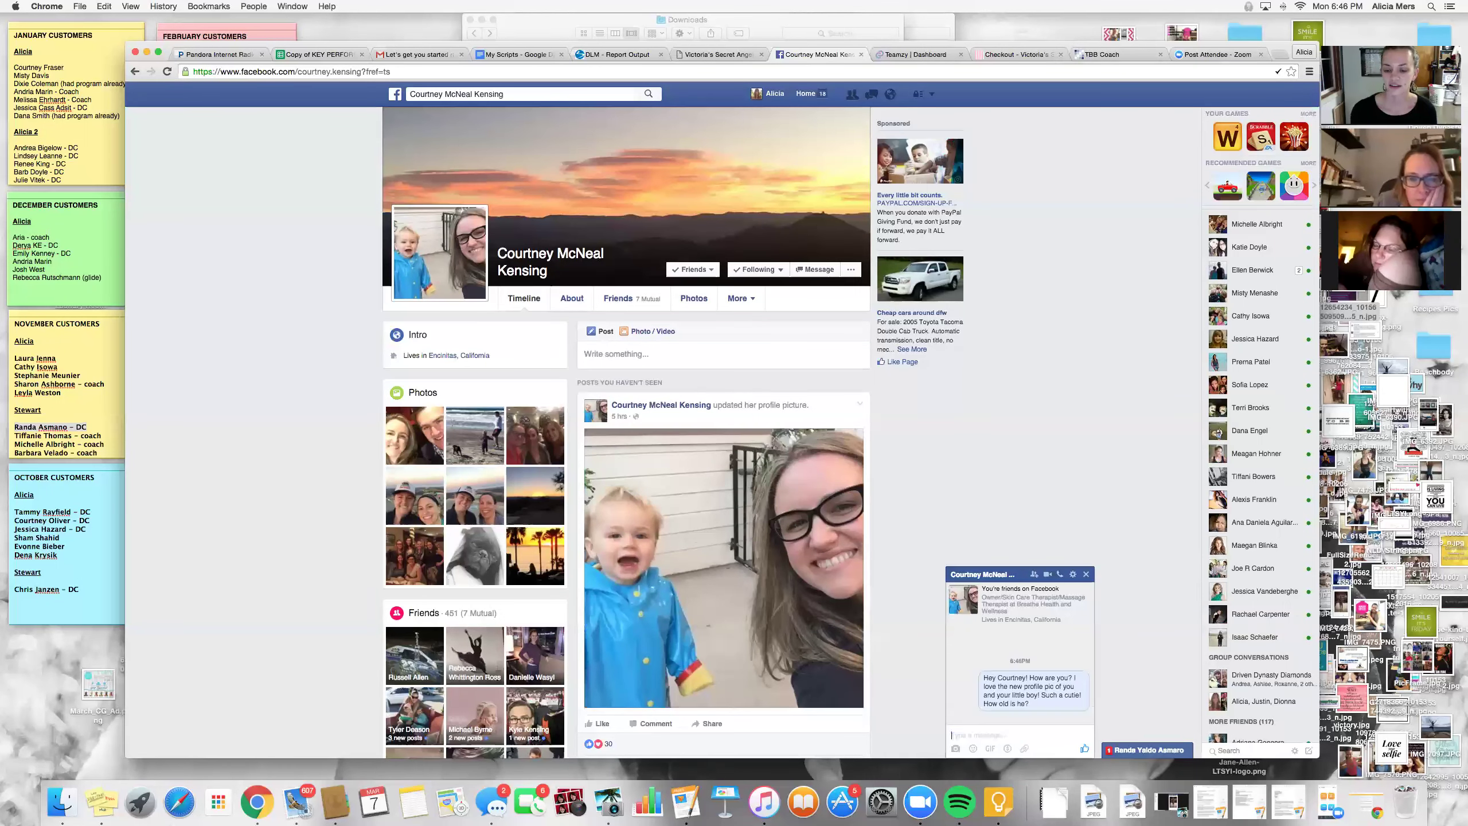
left_click(1086, 573)
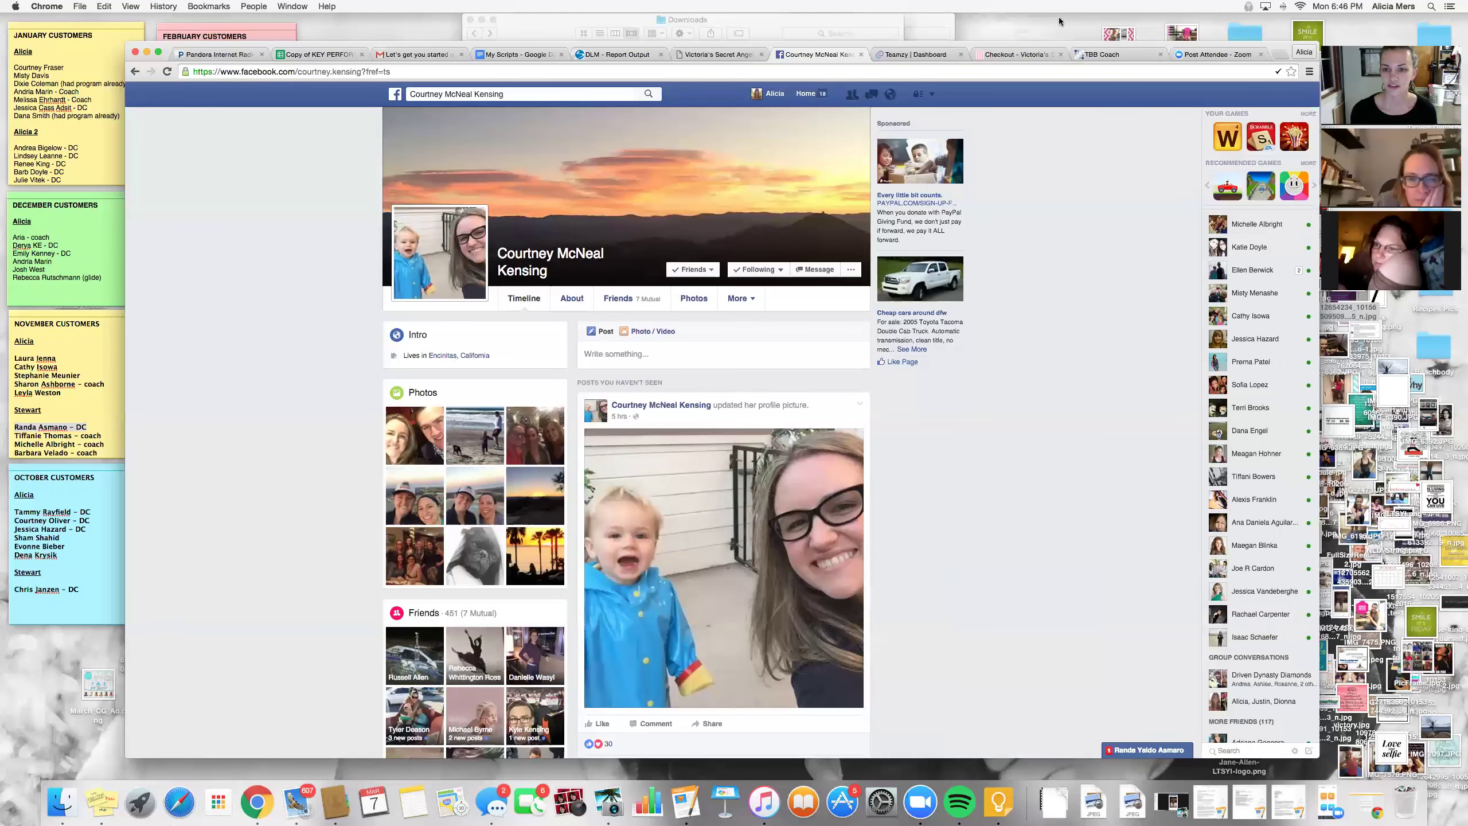
From the Teamzy tab, open Facebook in a new Chrome window placed narrow on the left
left_click(916, 54)
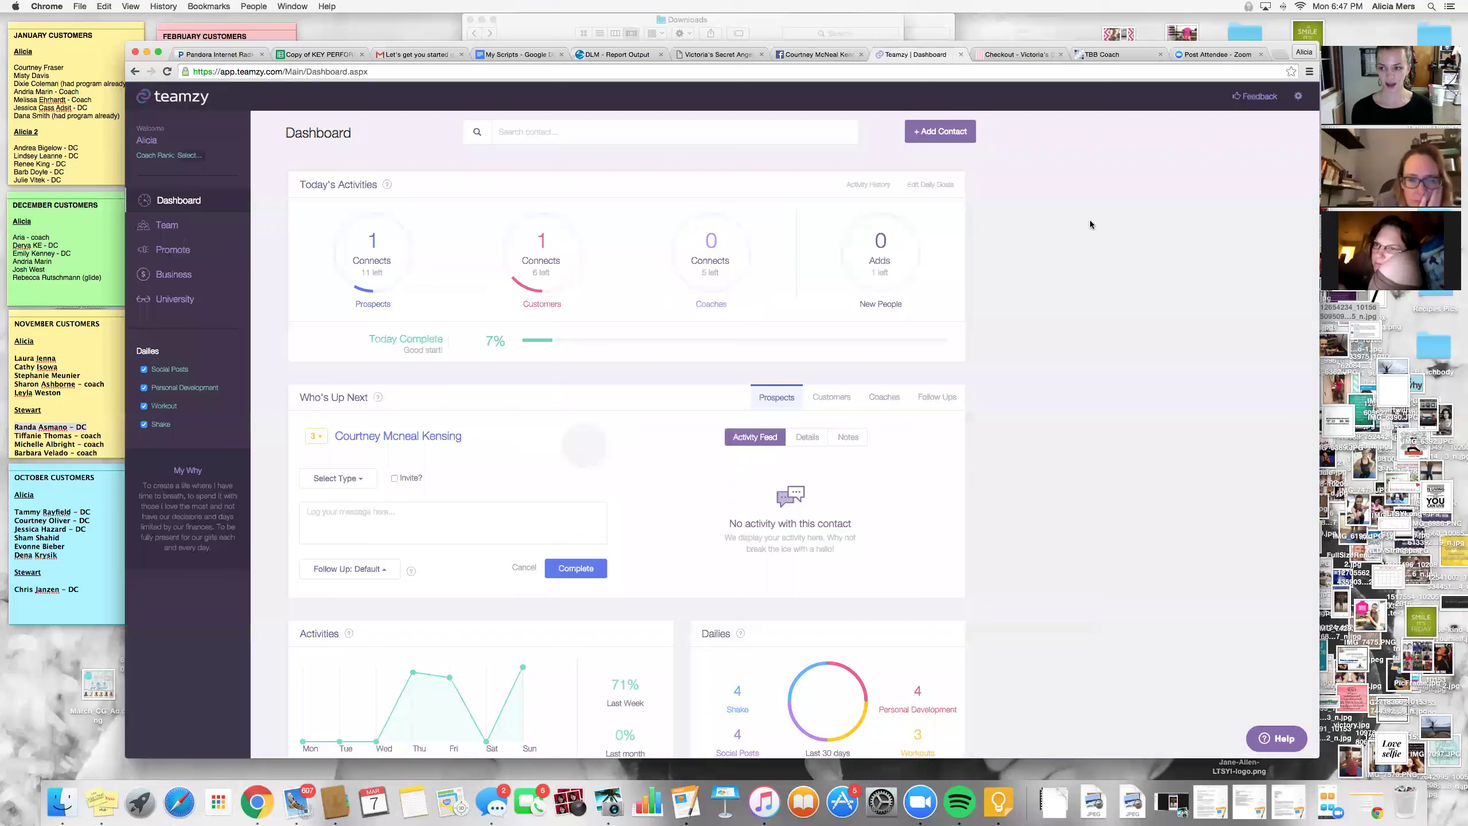
left_click(81, 7)
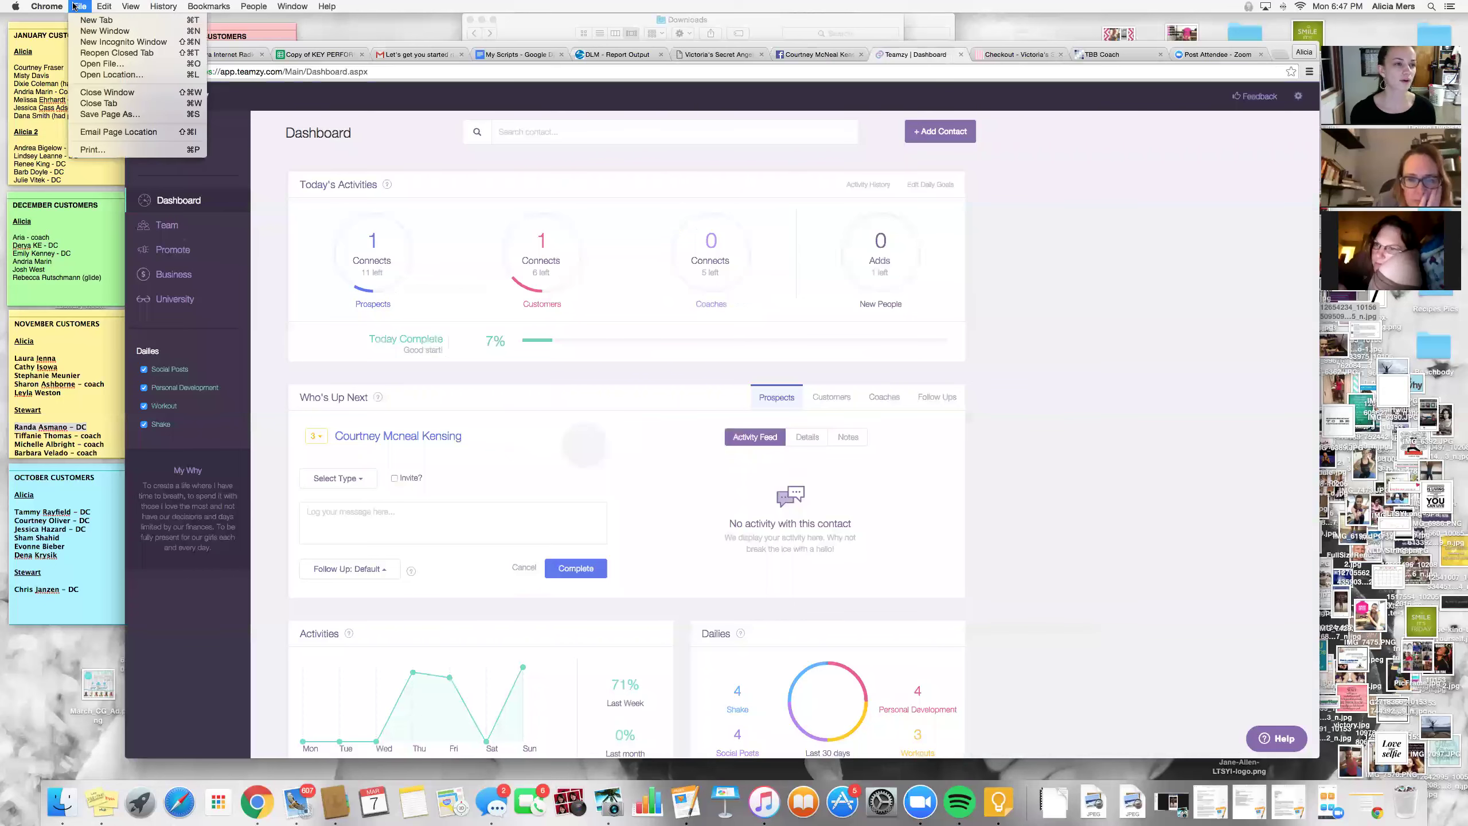
left_click(86, 29)
type("facebook.com")
key("Return")
left_click_drag(391, 55, 263, 16)
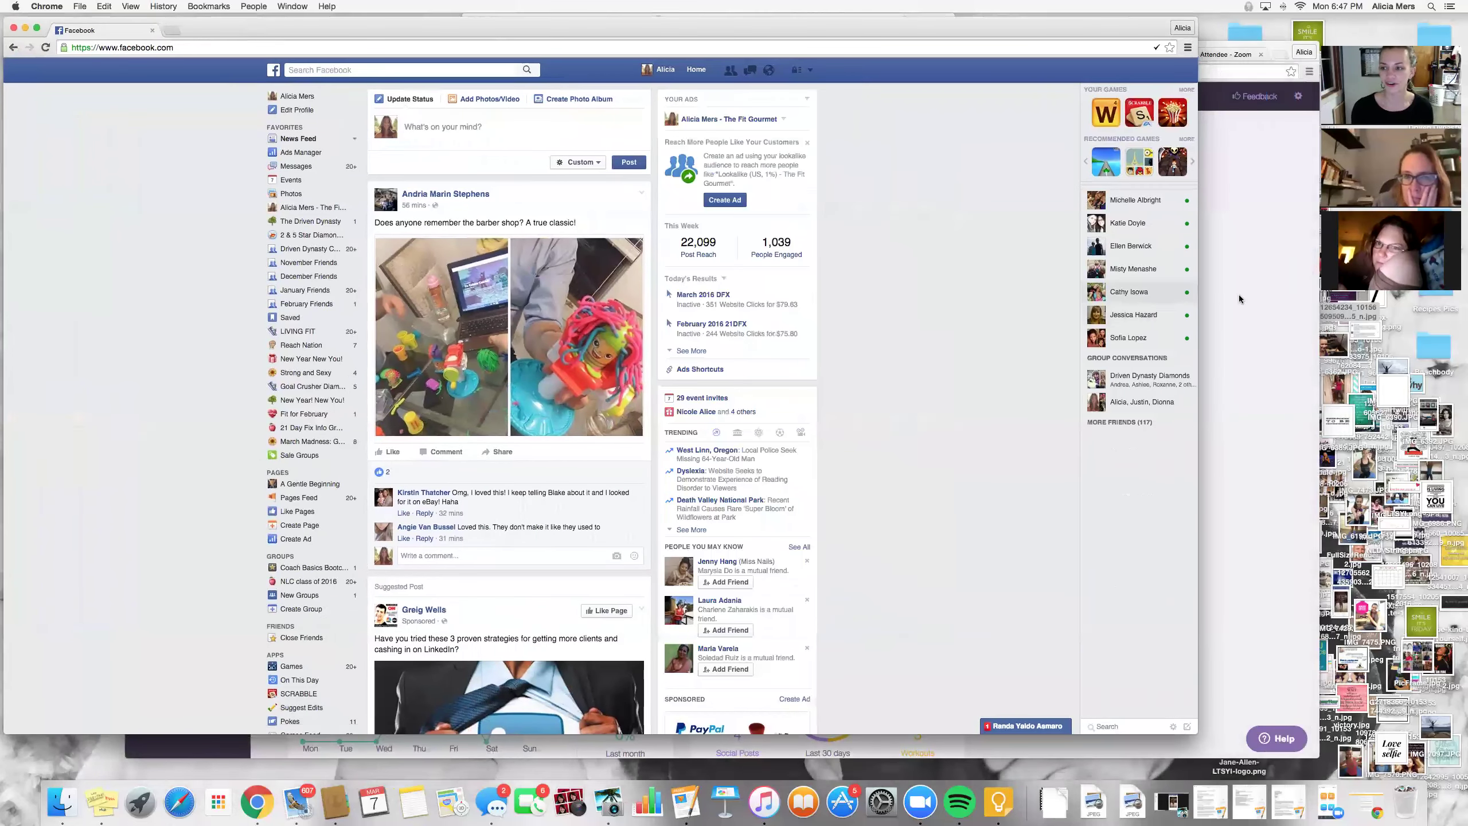
scroll(1130, 299, "down", 2)
left_click_drag(1198, 344, 730, 344)
Resize and position the Teamzy dashboard window to sit beside Facebook on the right
left_click(1129, 343)
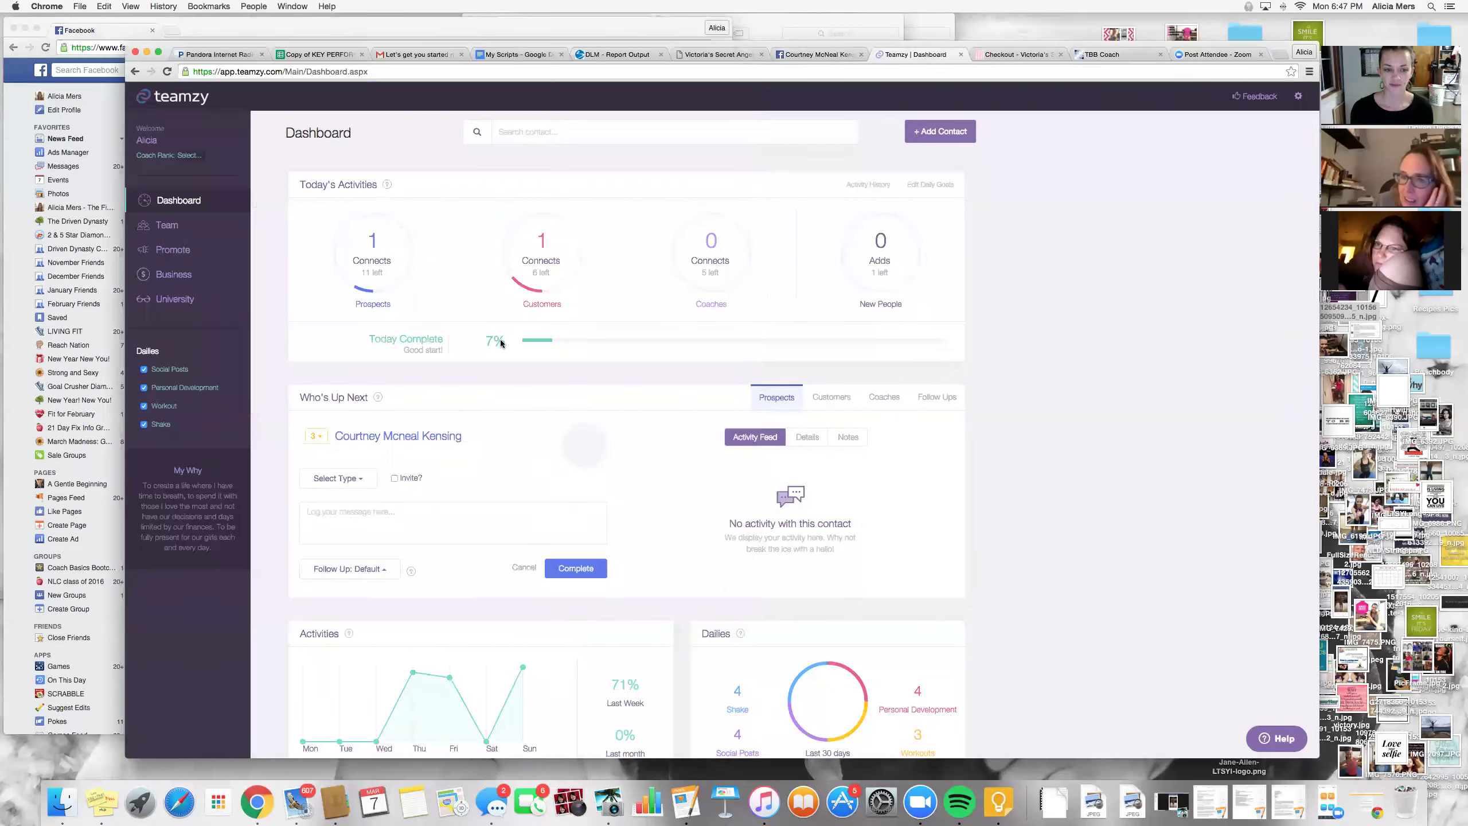
left_click_drag(129, 345, 651, 370)
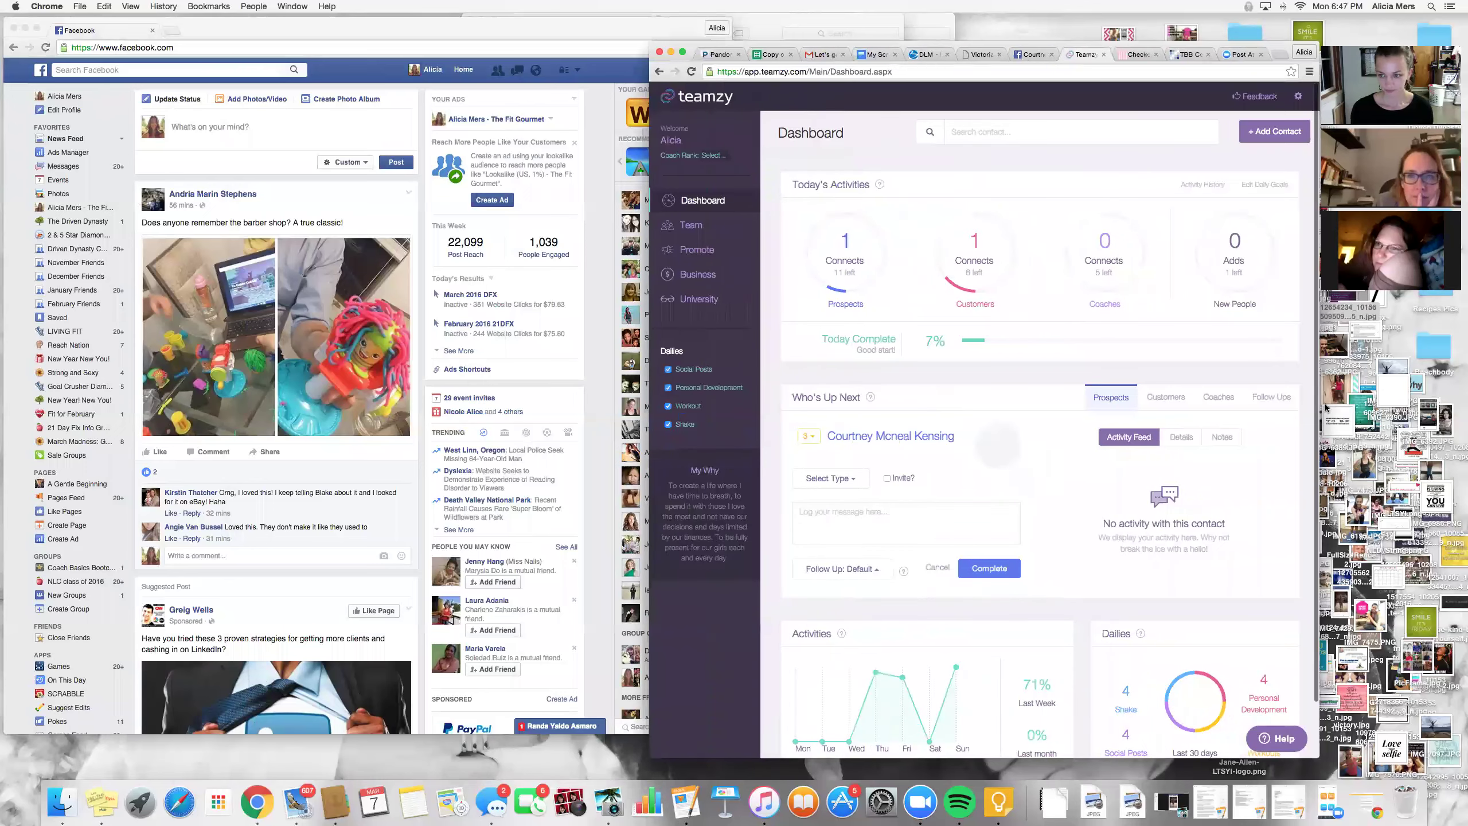
left_click_drag(1322, 404, 1446, 413)
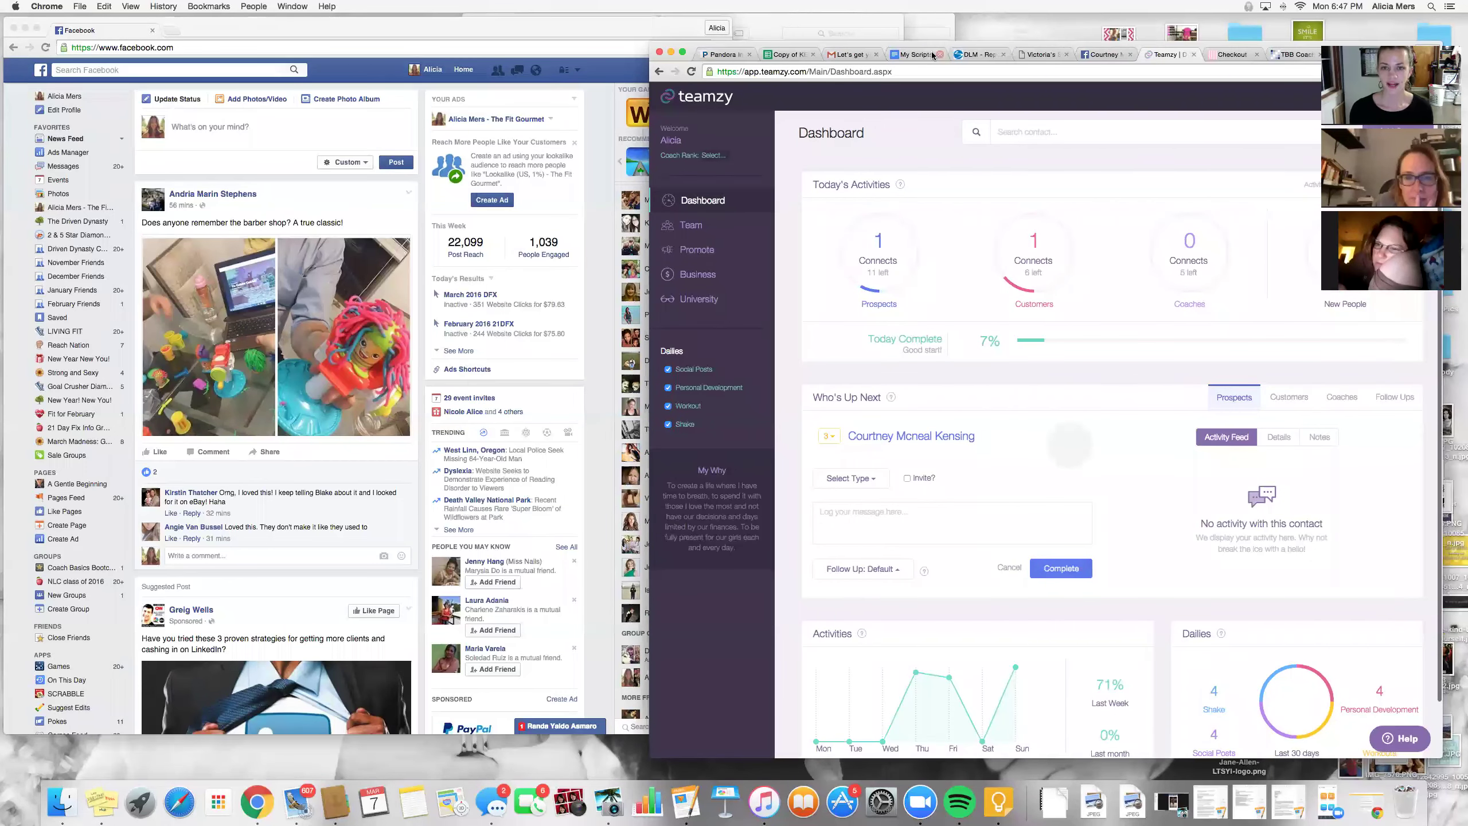
left_click_drag(927, 54, 883, 32)
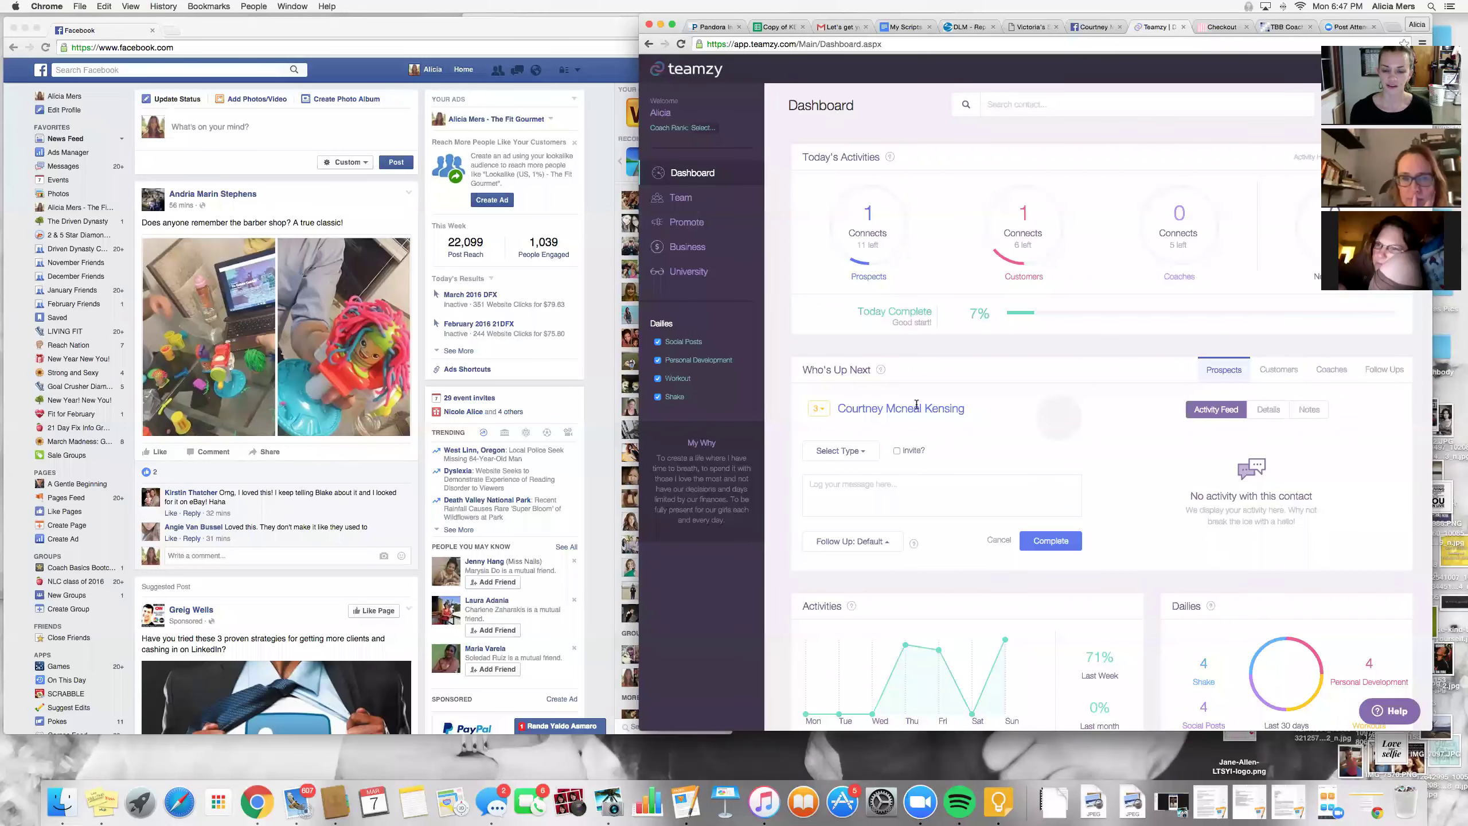
Log the contact as a Facebook Message with the pasted greeting, leaving the invite option off
left_click(860, 455)
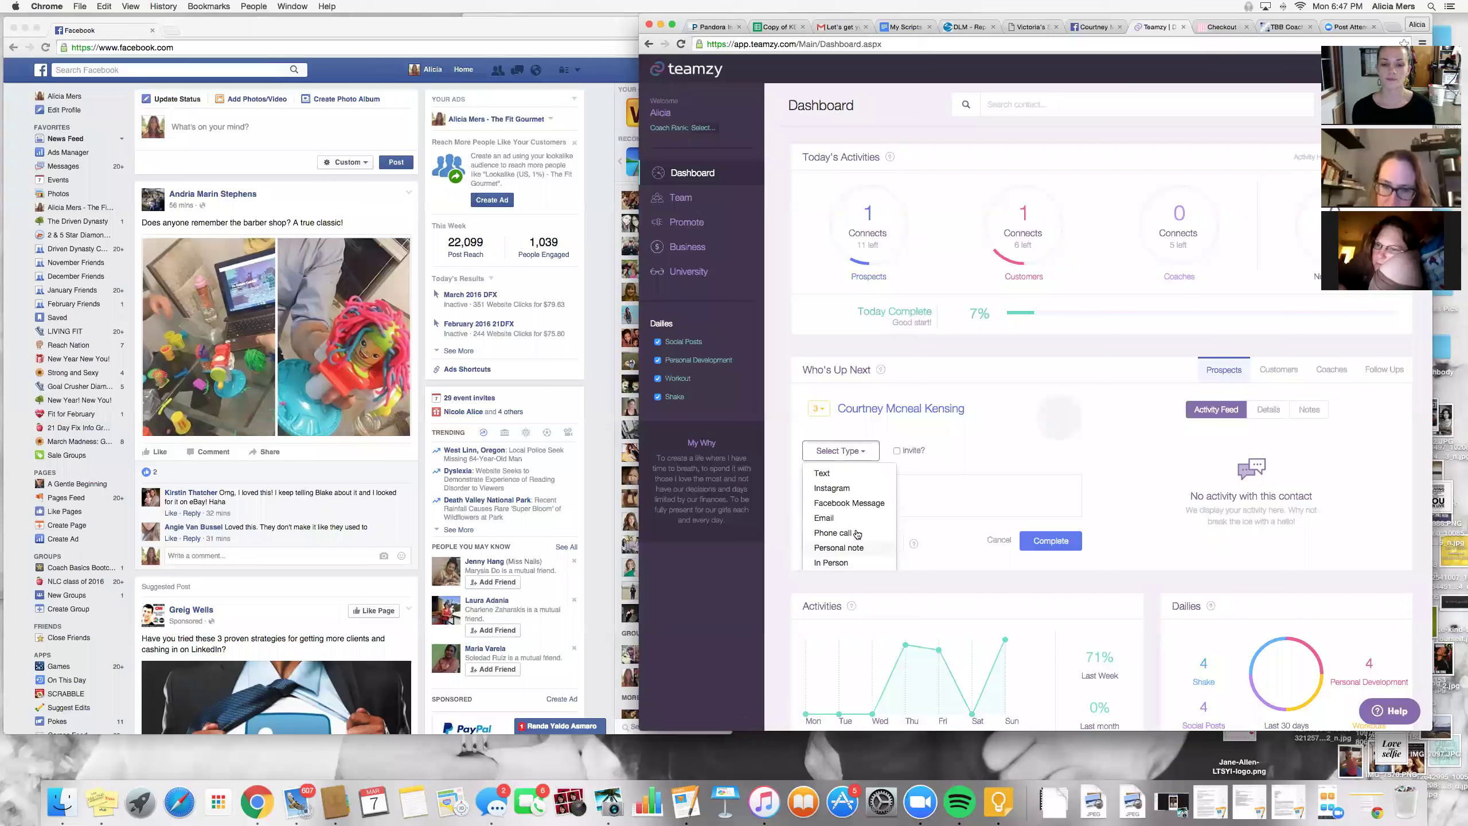
left_click(849, 503)
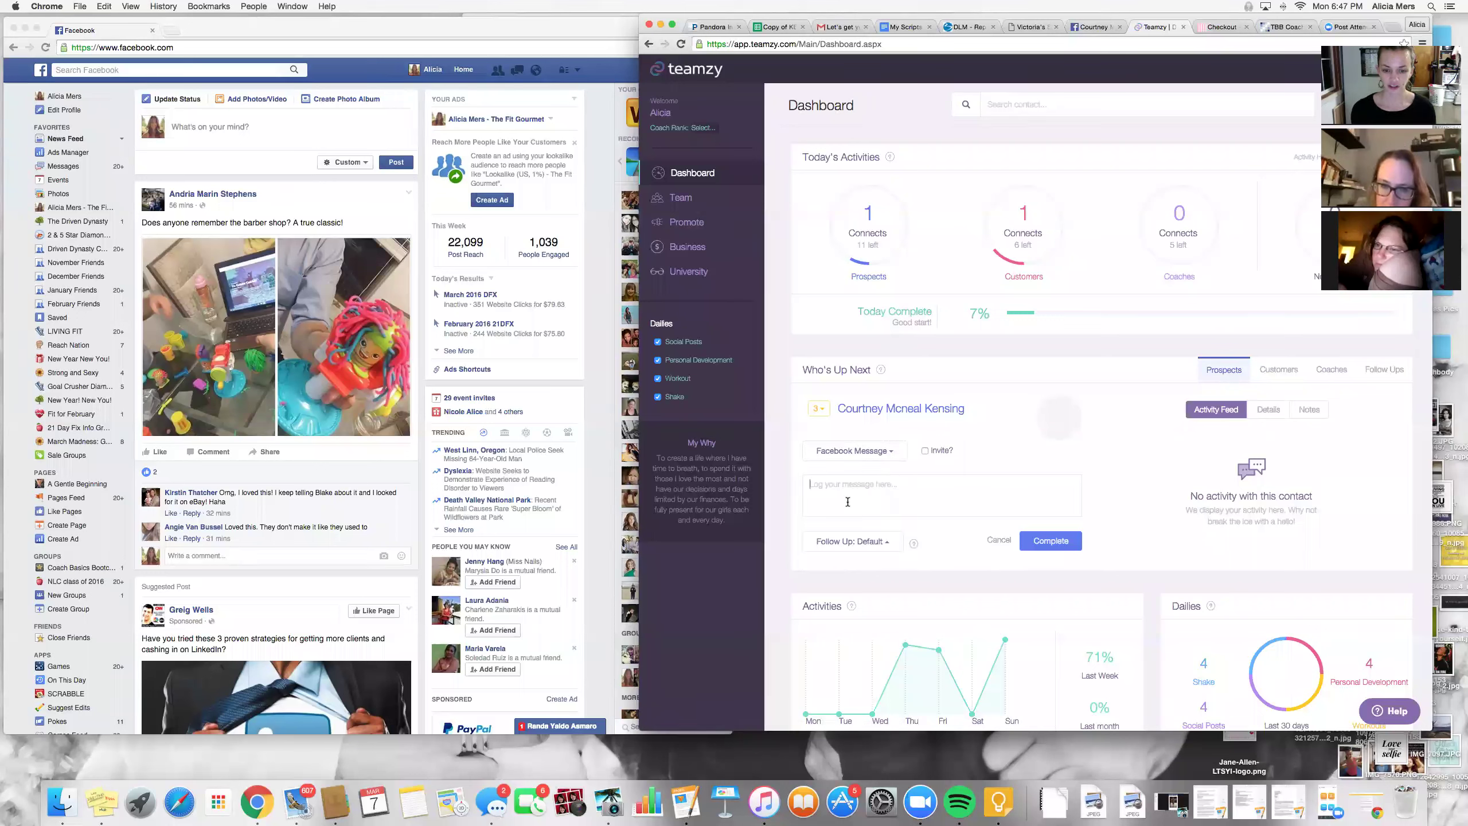
type("Hey Courtney! How are you? I love the new profile pic of you and your little boy! Such a cutie! How old is he?")
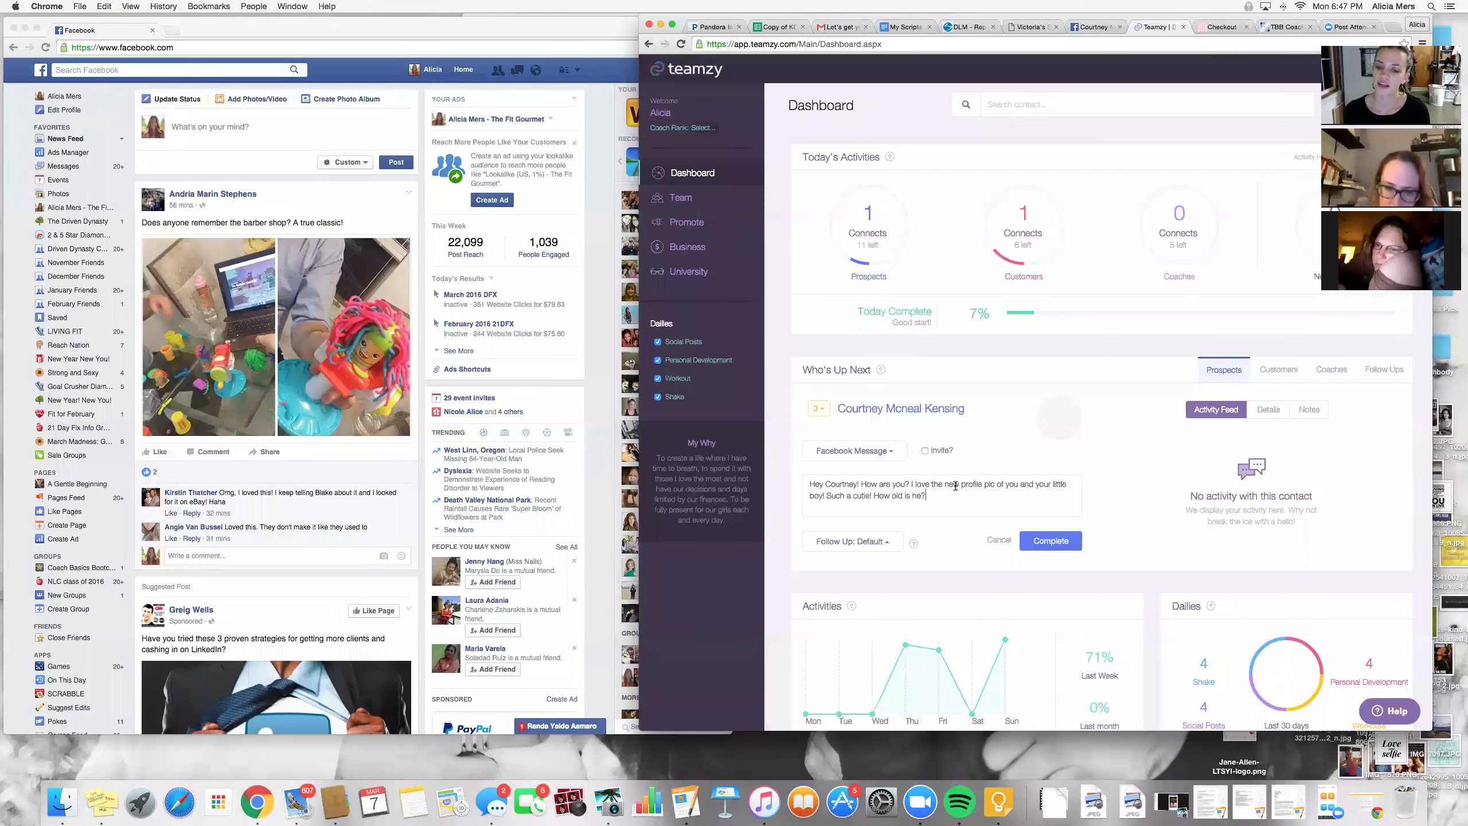
mouse_move(941, 451)
left_click(925, 452)
left_click(973, 451)
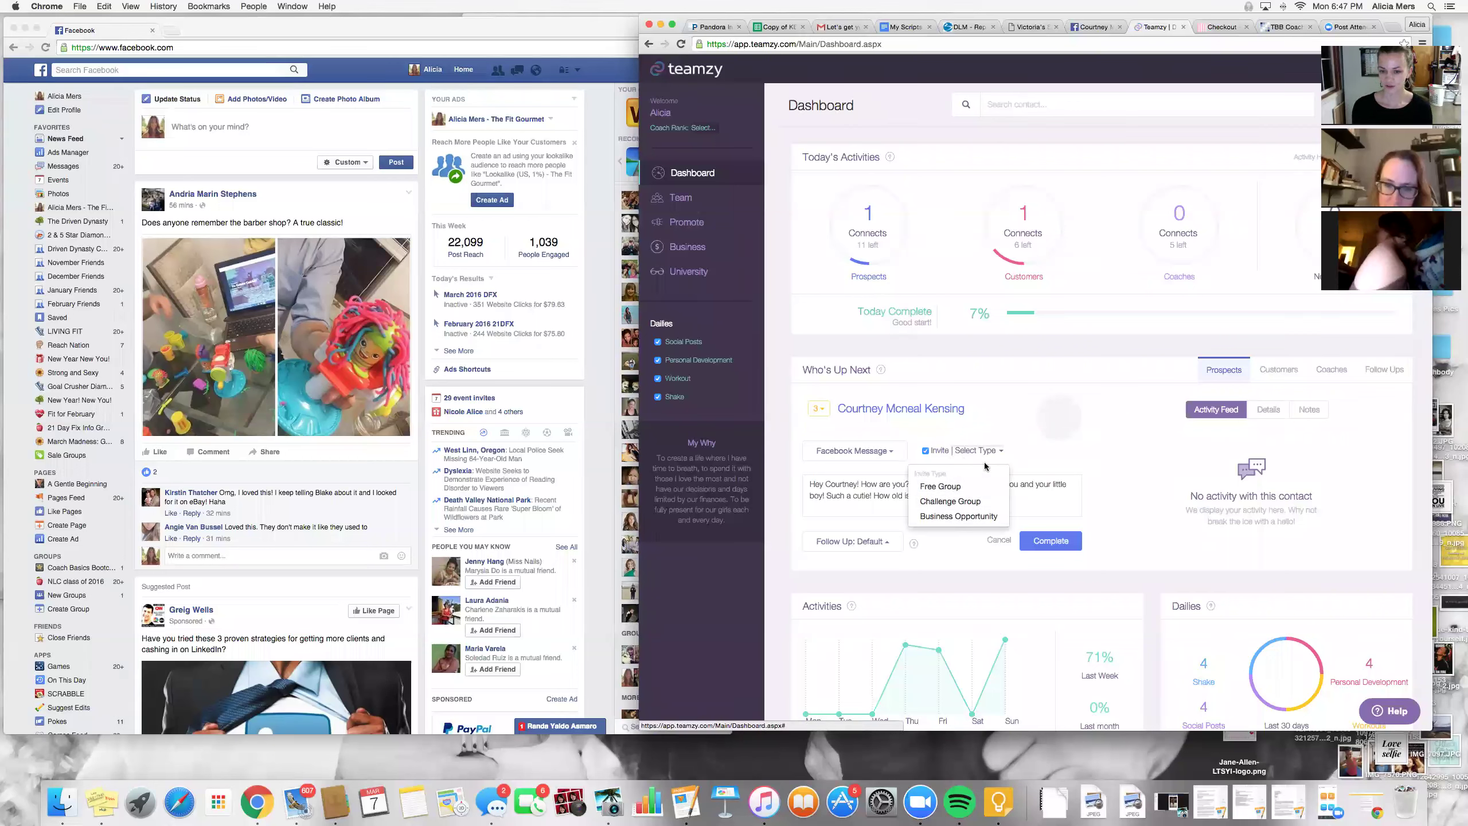
left_click(926, 452)
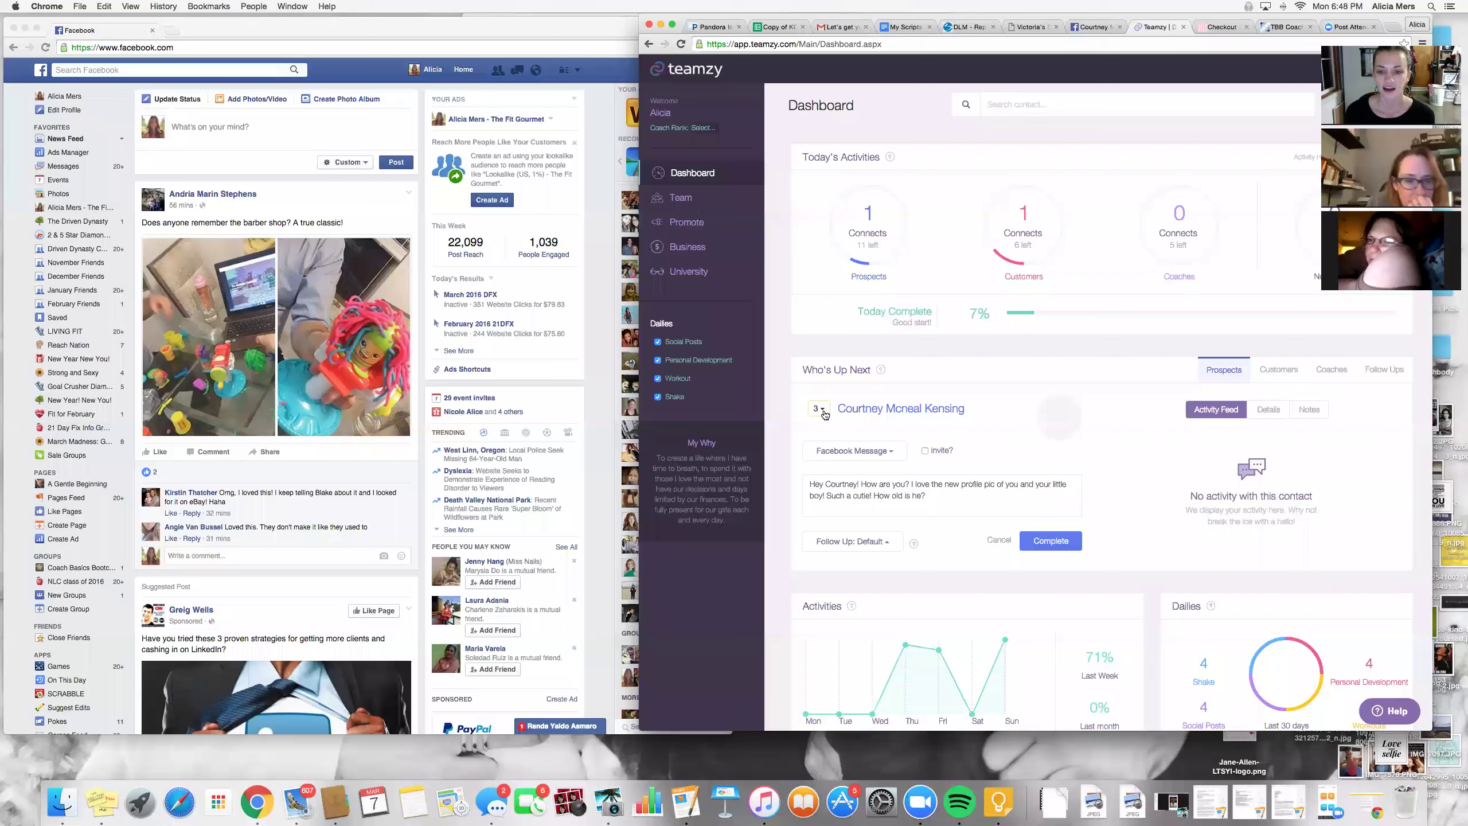
Raise the prospect's rank to 4 and keep the follow-up timing at Default
left_click(820, 409)
left_click(824, 457)
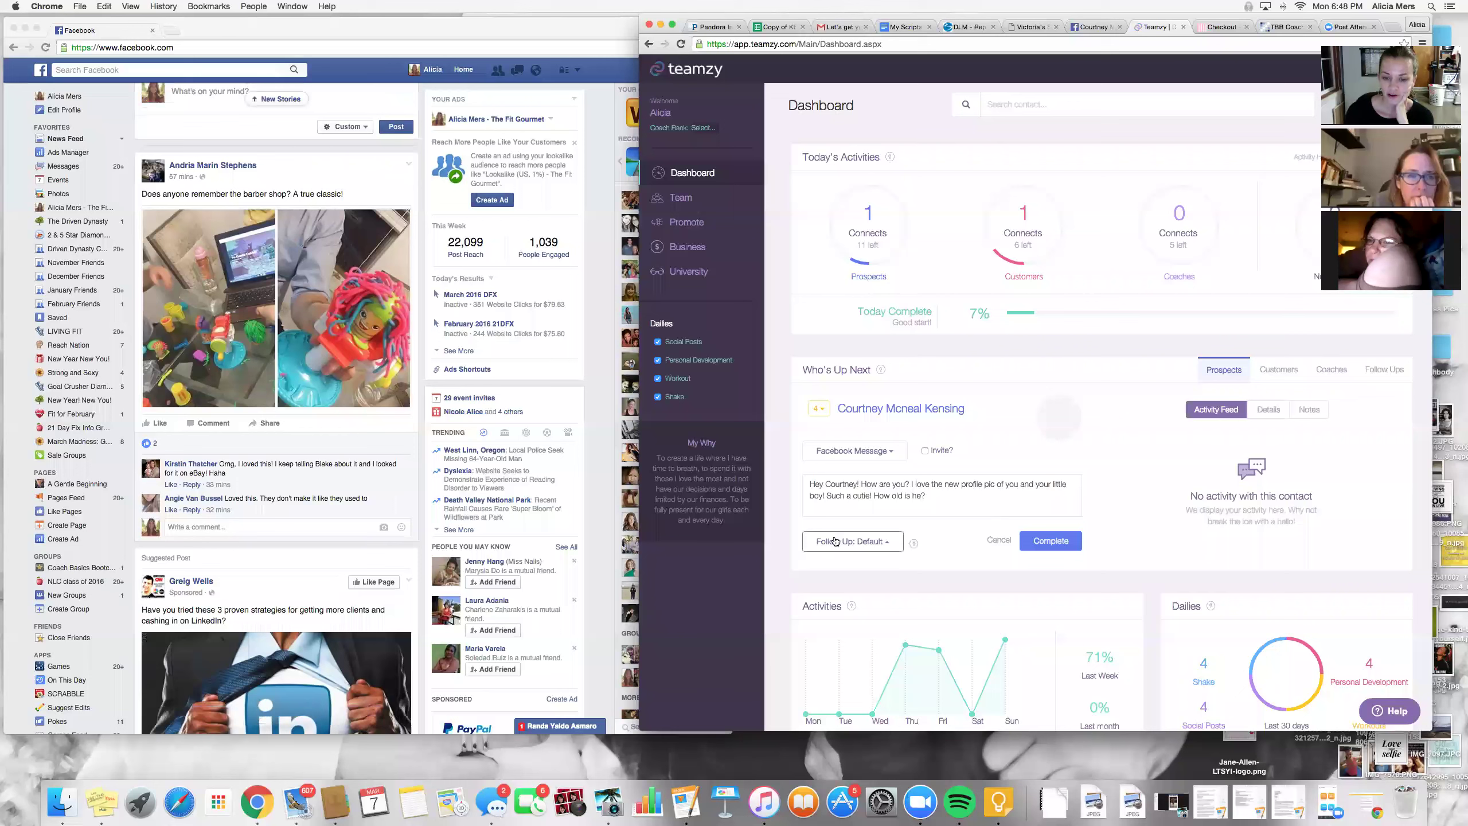
left_click(850, 541)
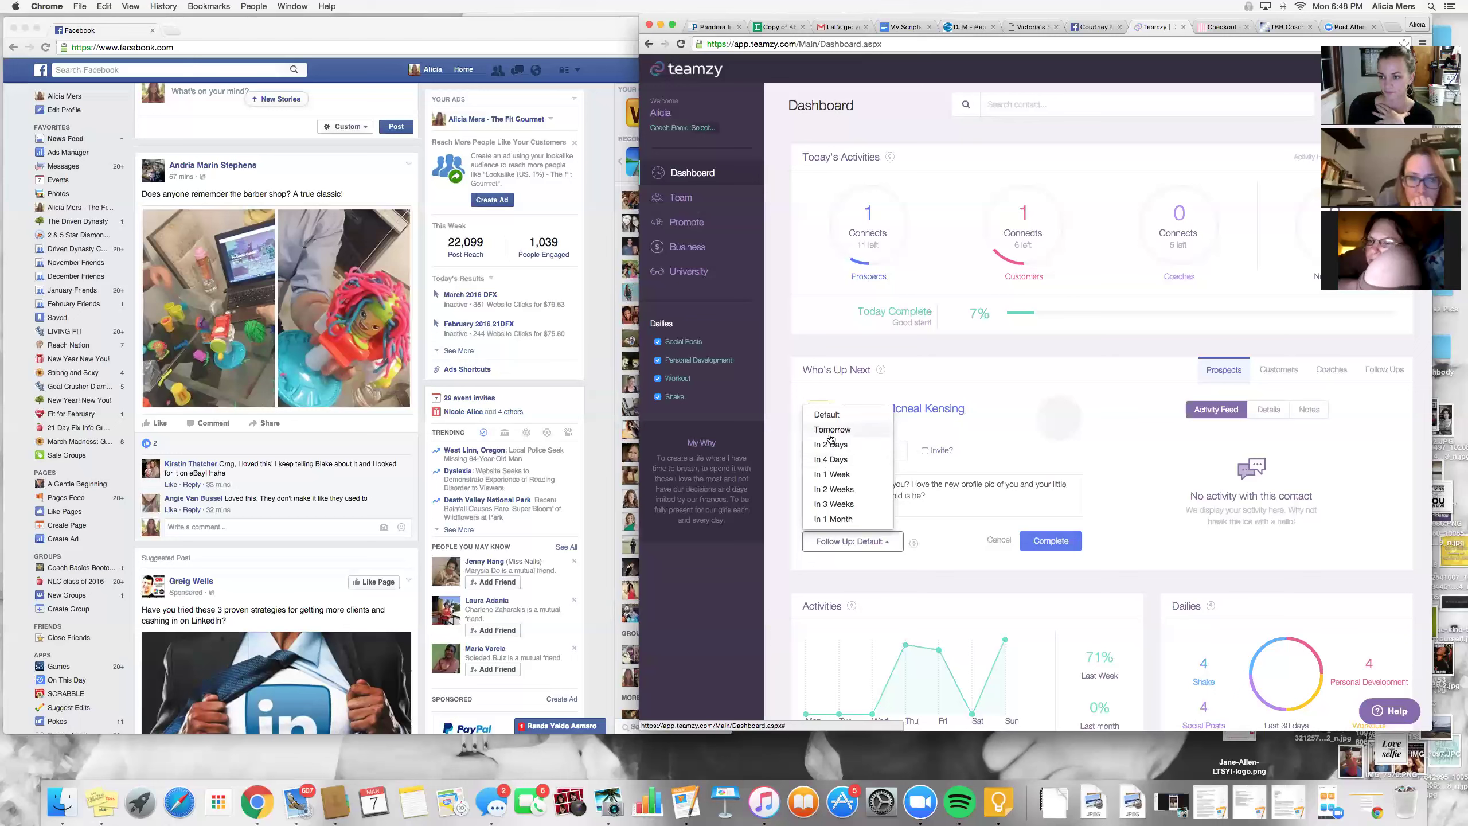
left_click(891, 546)
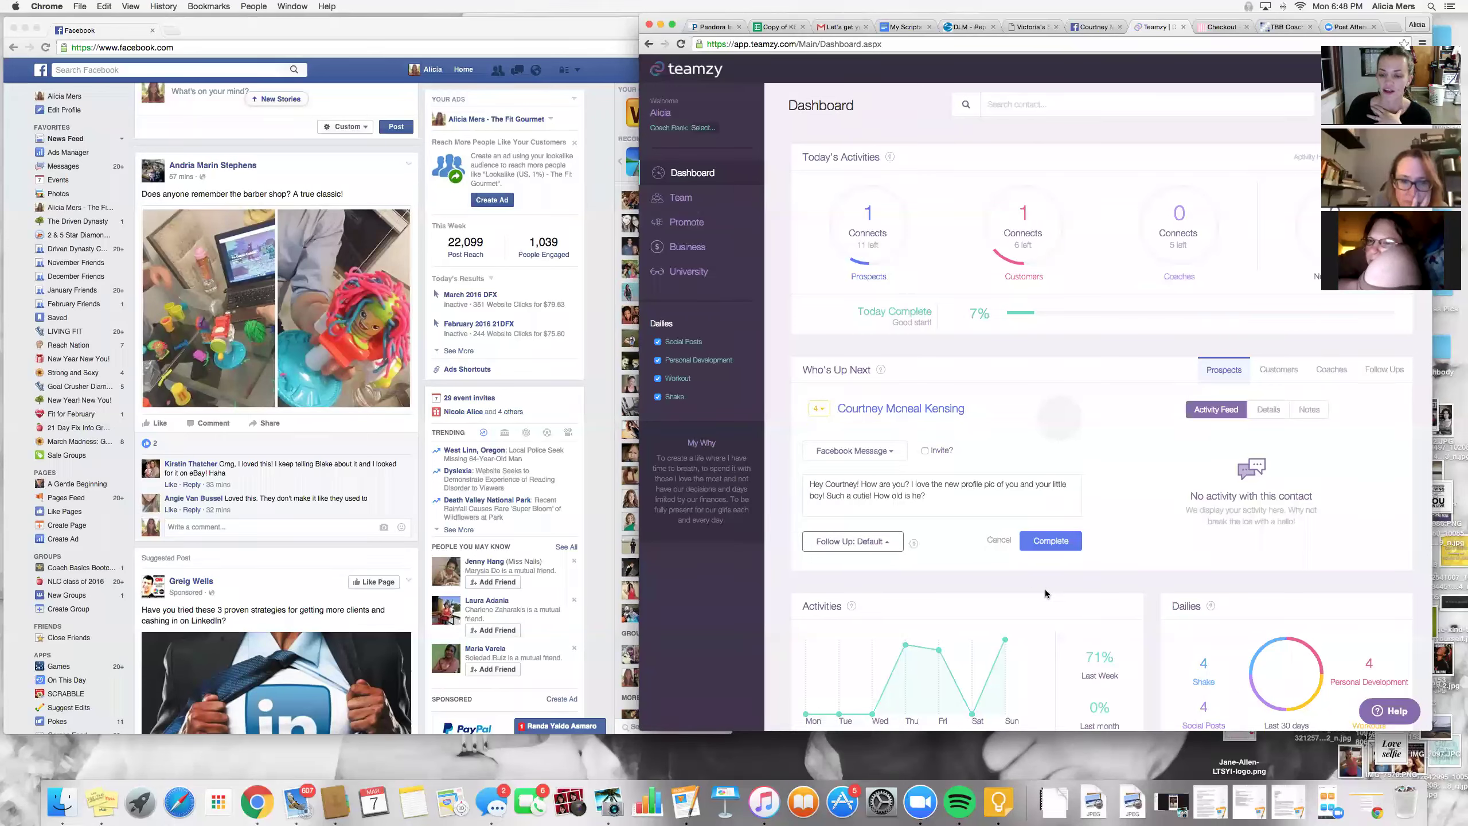
Complete the logged connect with the prospect
left_click(1051, 541)
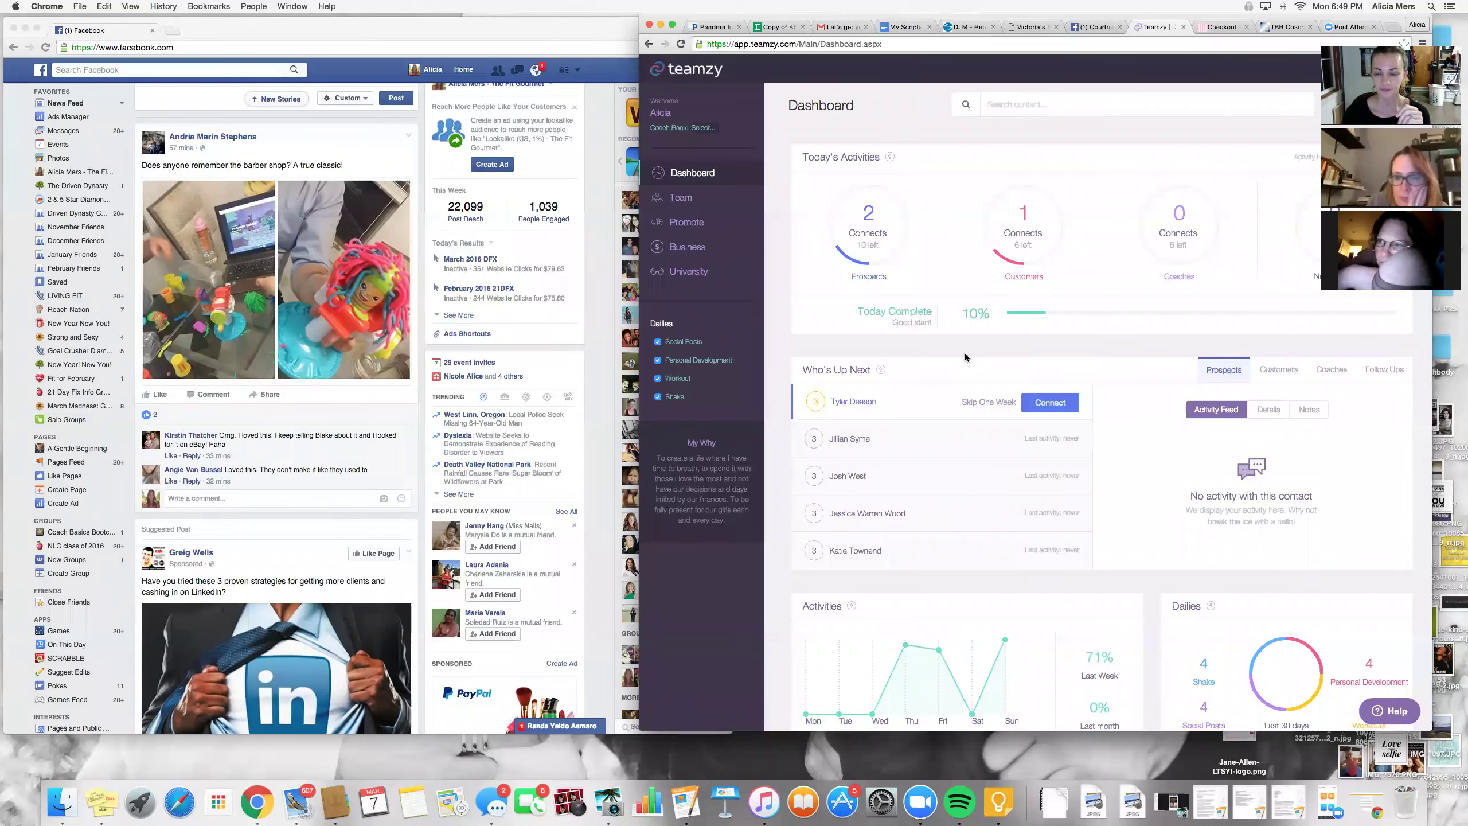
Switch Who's Up Next to Customers, show the first customer's details and start an email to her
left_click(1279, 370)
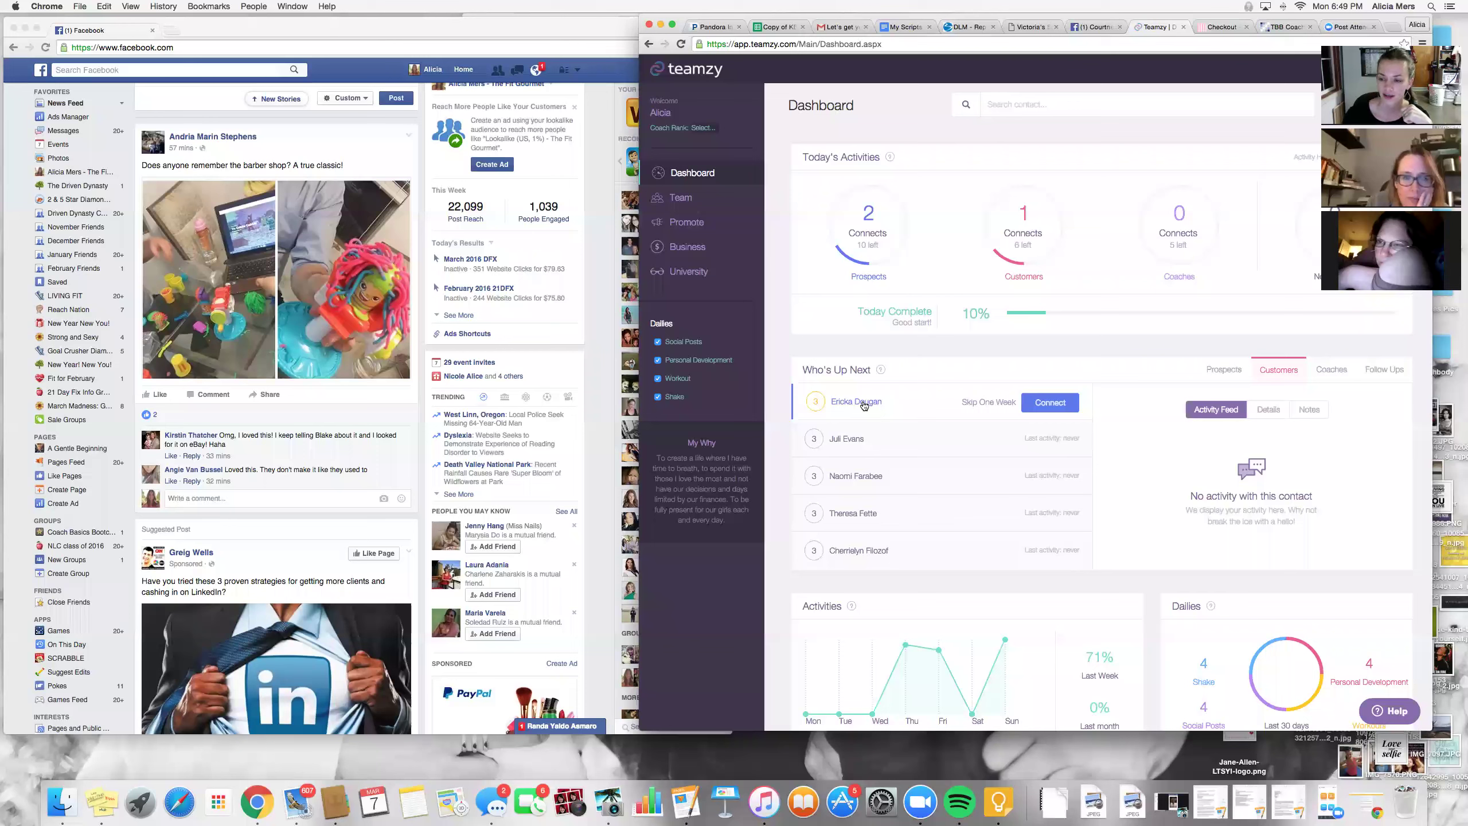
left_click(1267, 410)
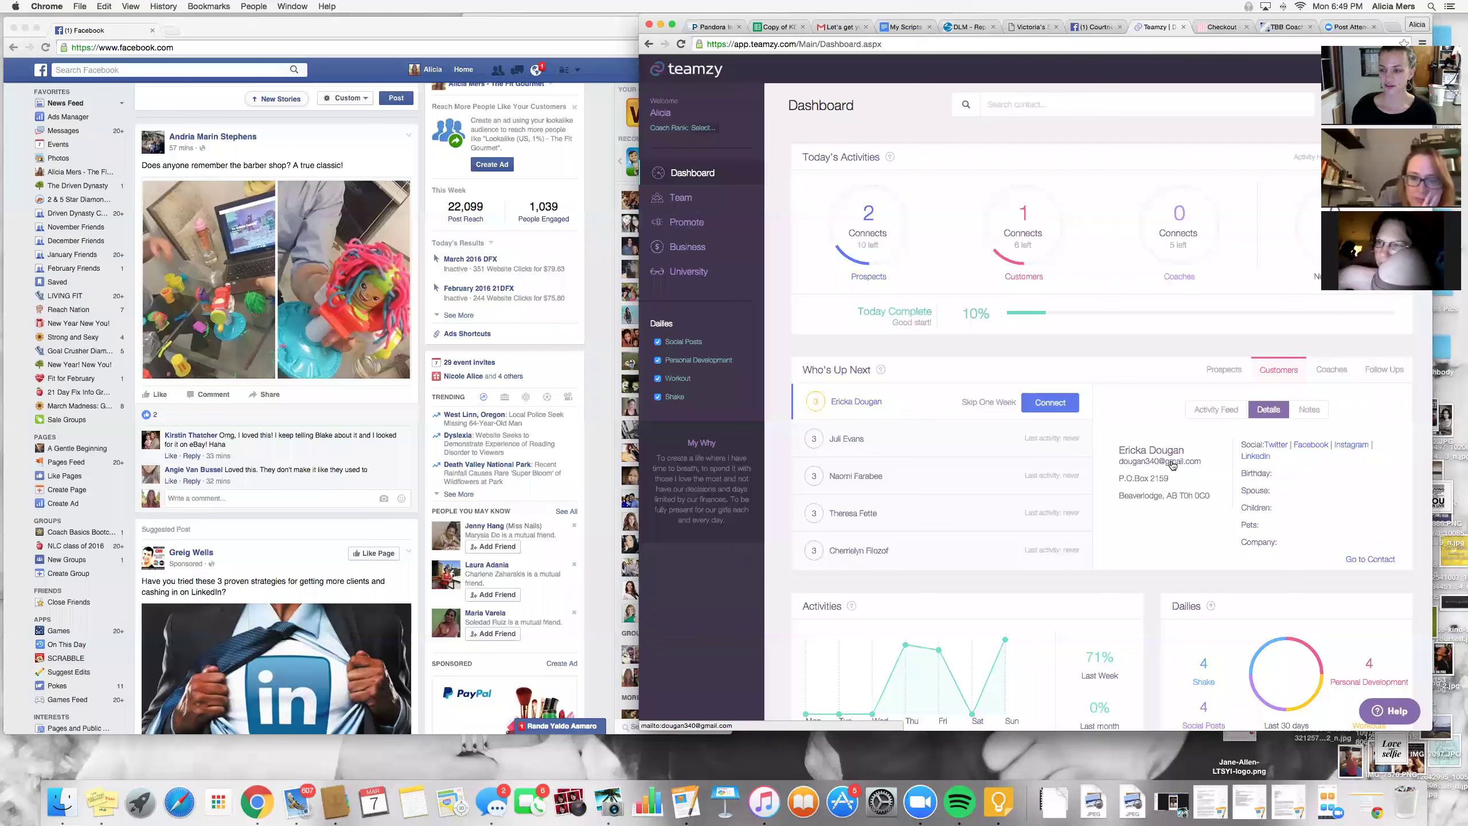
left_click(1171, 464)
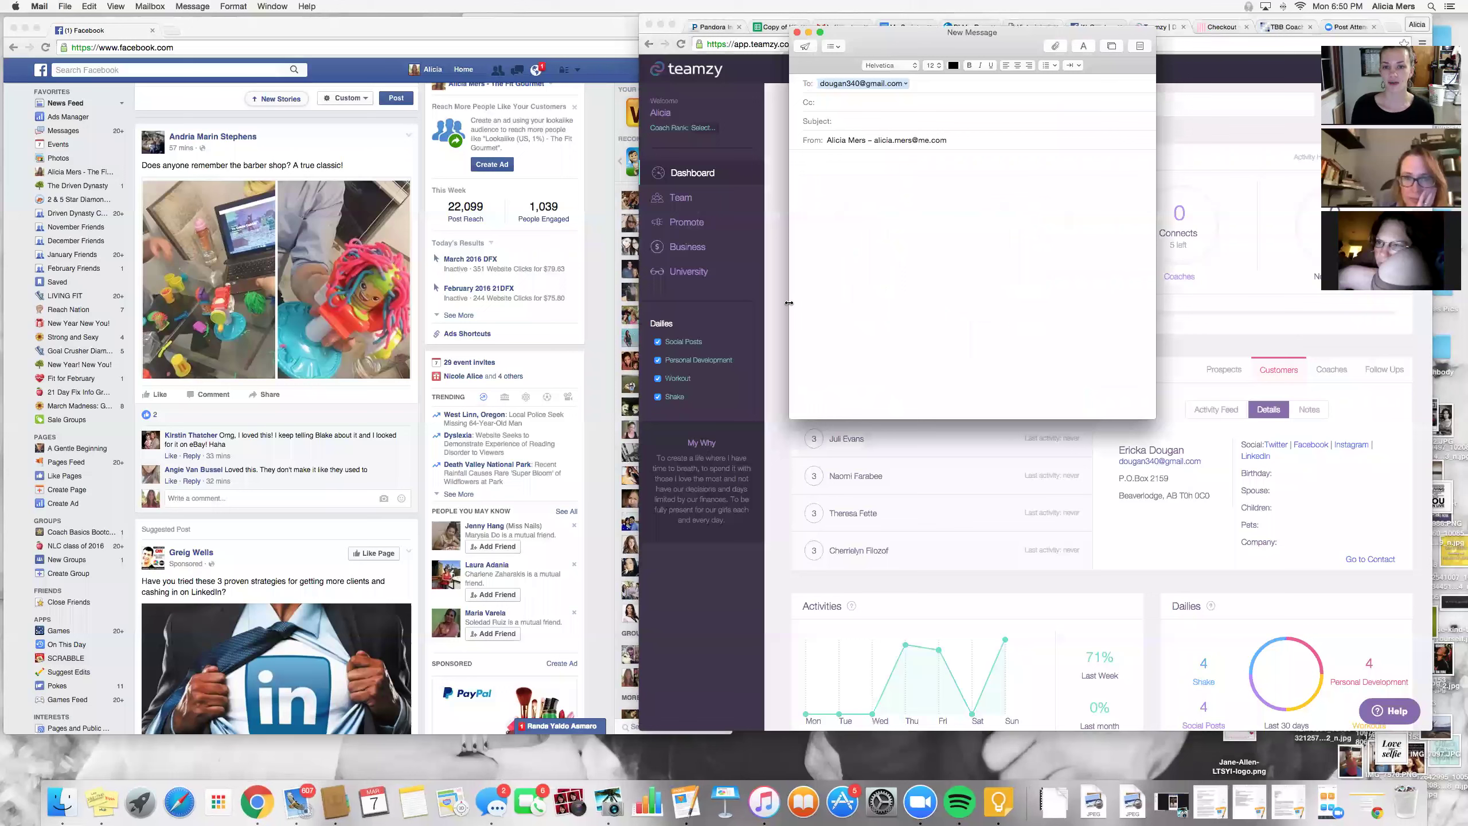
Keep the default sender address for the 'how can I help?' email and bring the Mail inbox forward
left_click(931, 140)
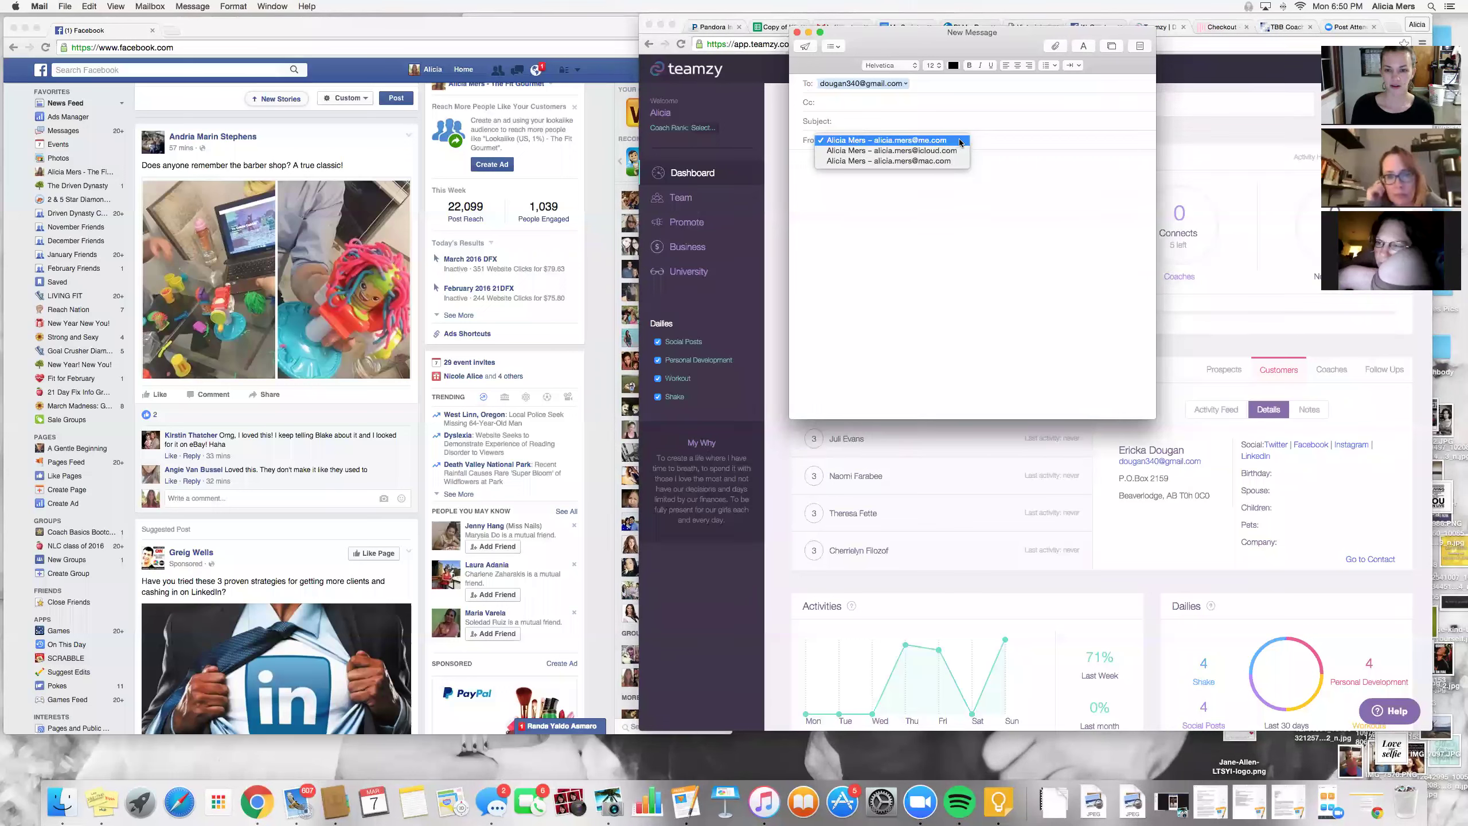
left_click(941, 140)
left_click(849, 140)
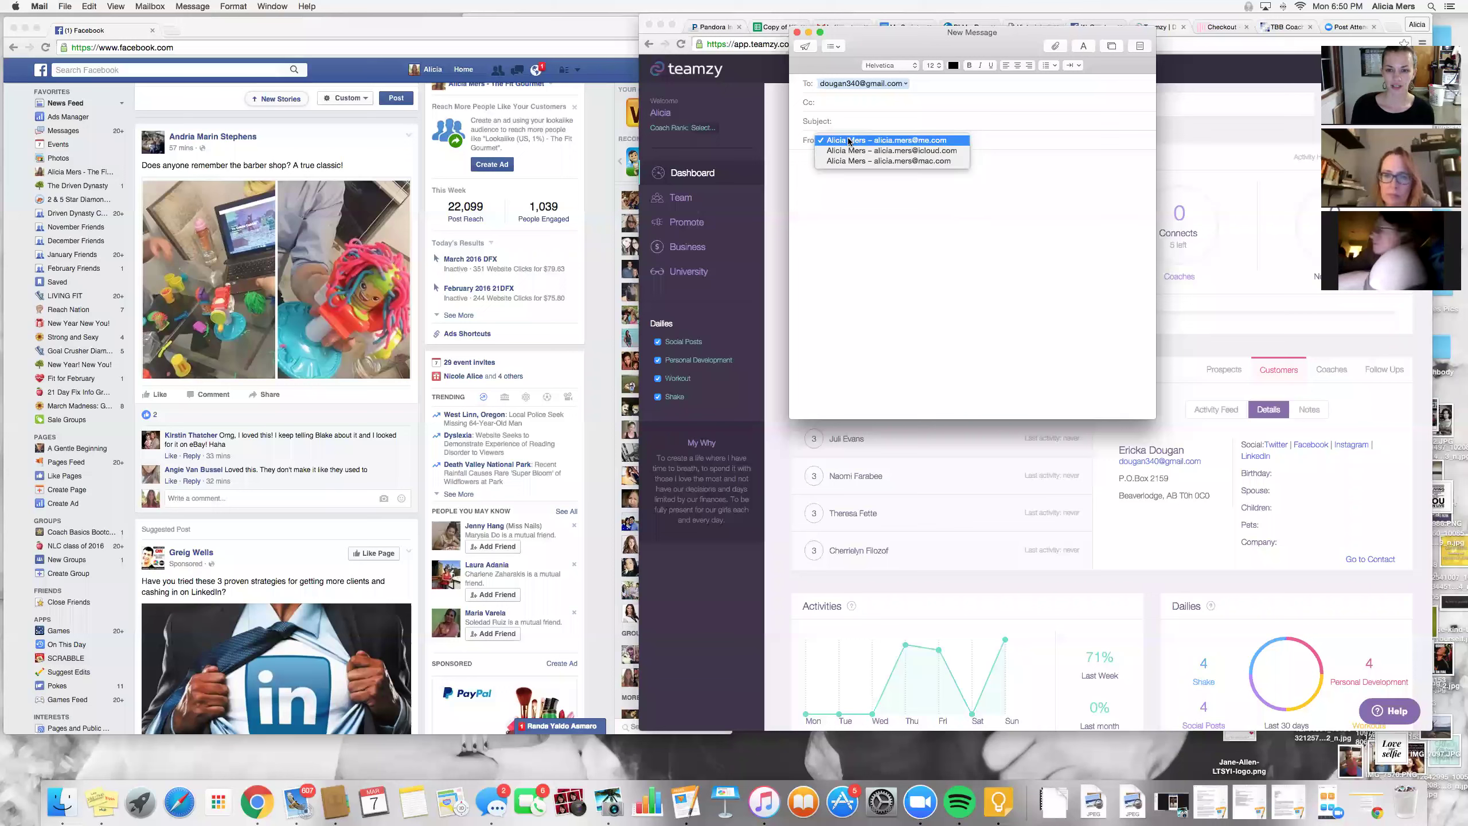
left_click(858, 182)
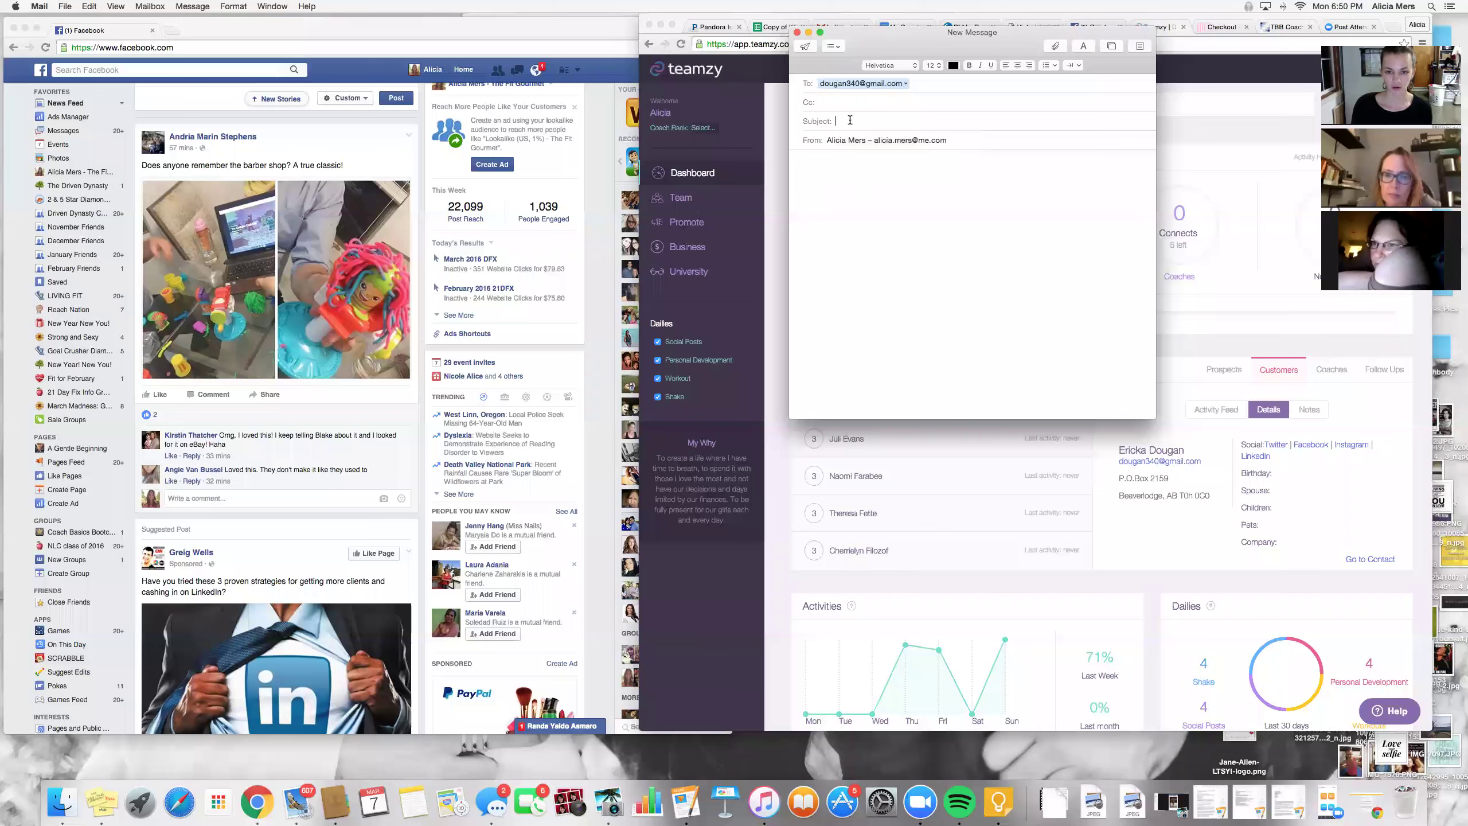
type("how can I help?")
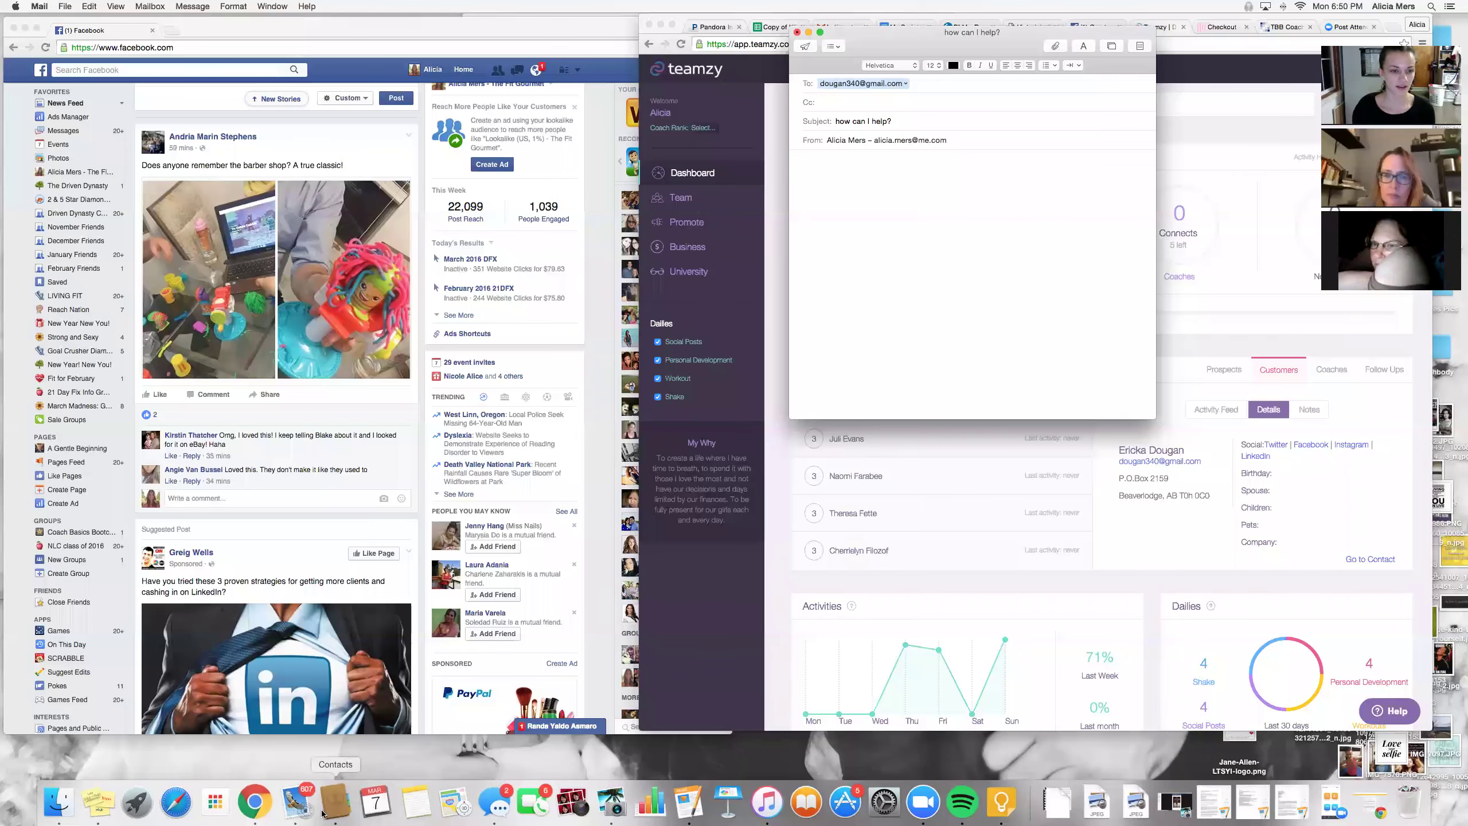
left_click(335, 800)
left_click(390, 235)
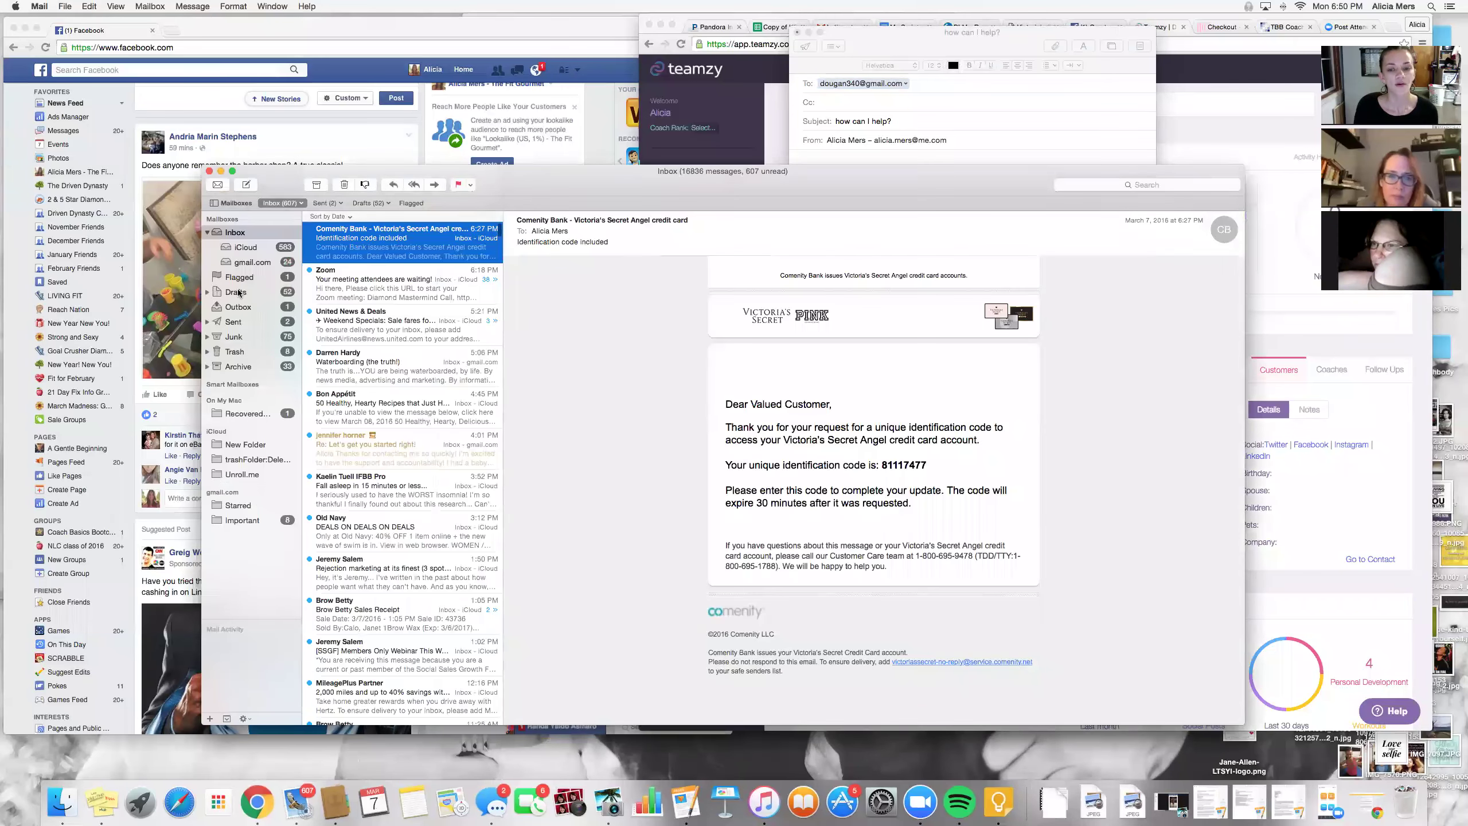
Copy the body text of an earlier coaching outreach email from the Sent mailbox
left_click(246, 323)
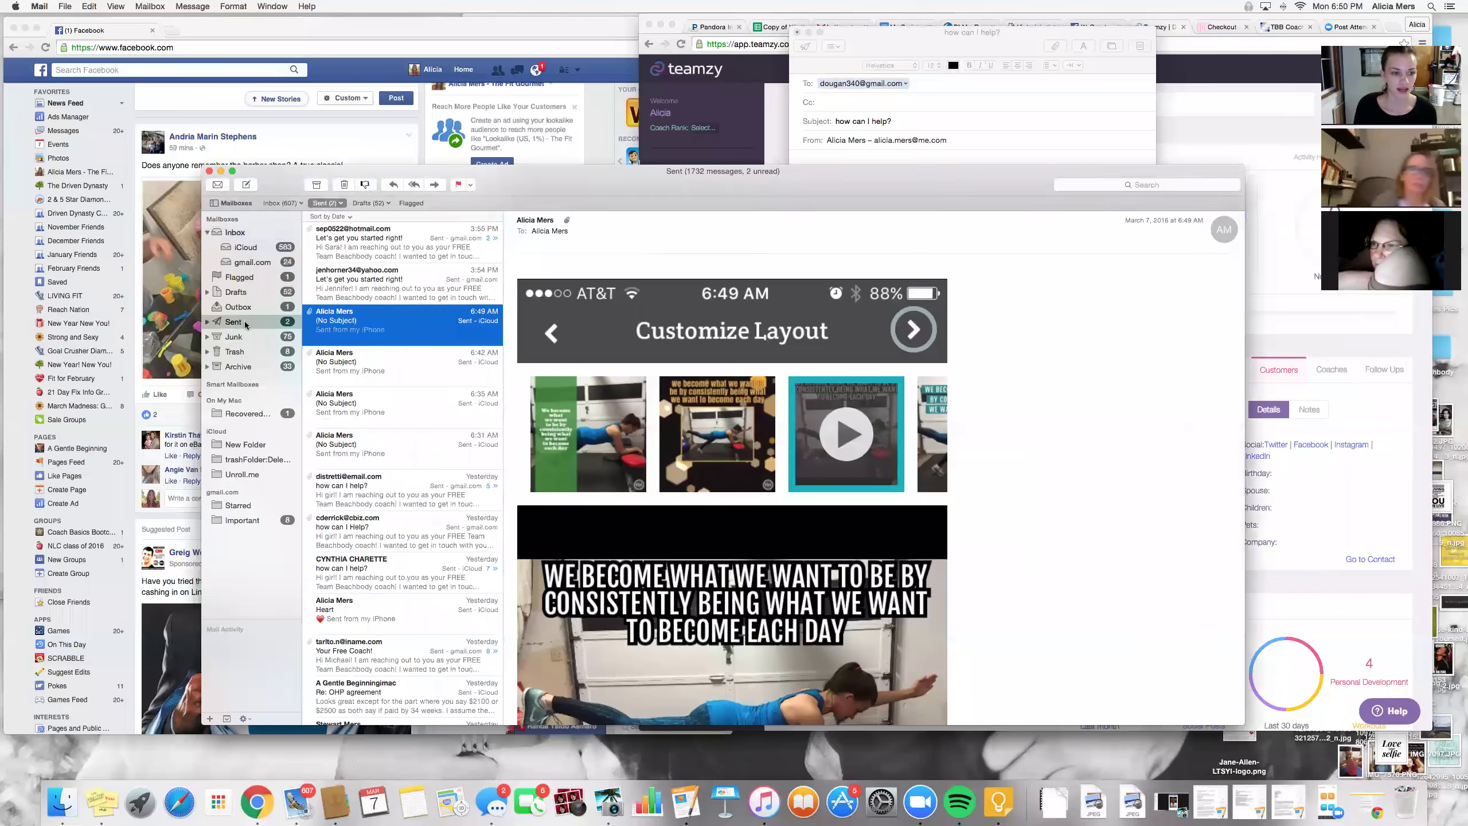
left_click(344, 284)
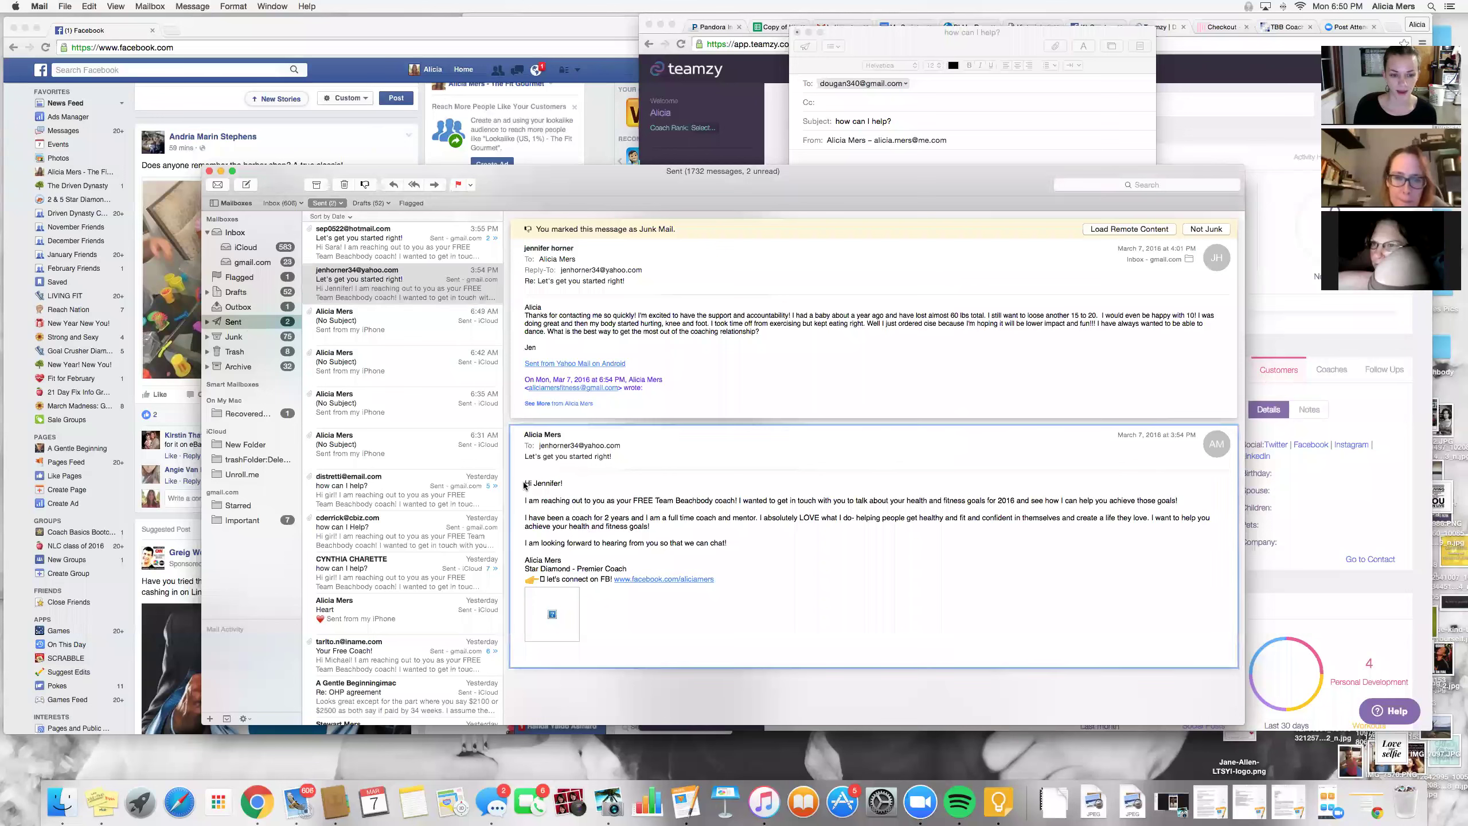
left_click_drag(525, 481, 781, 586)
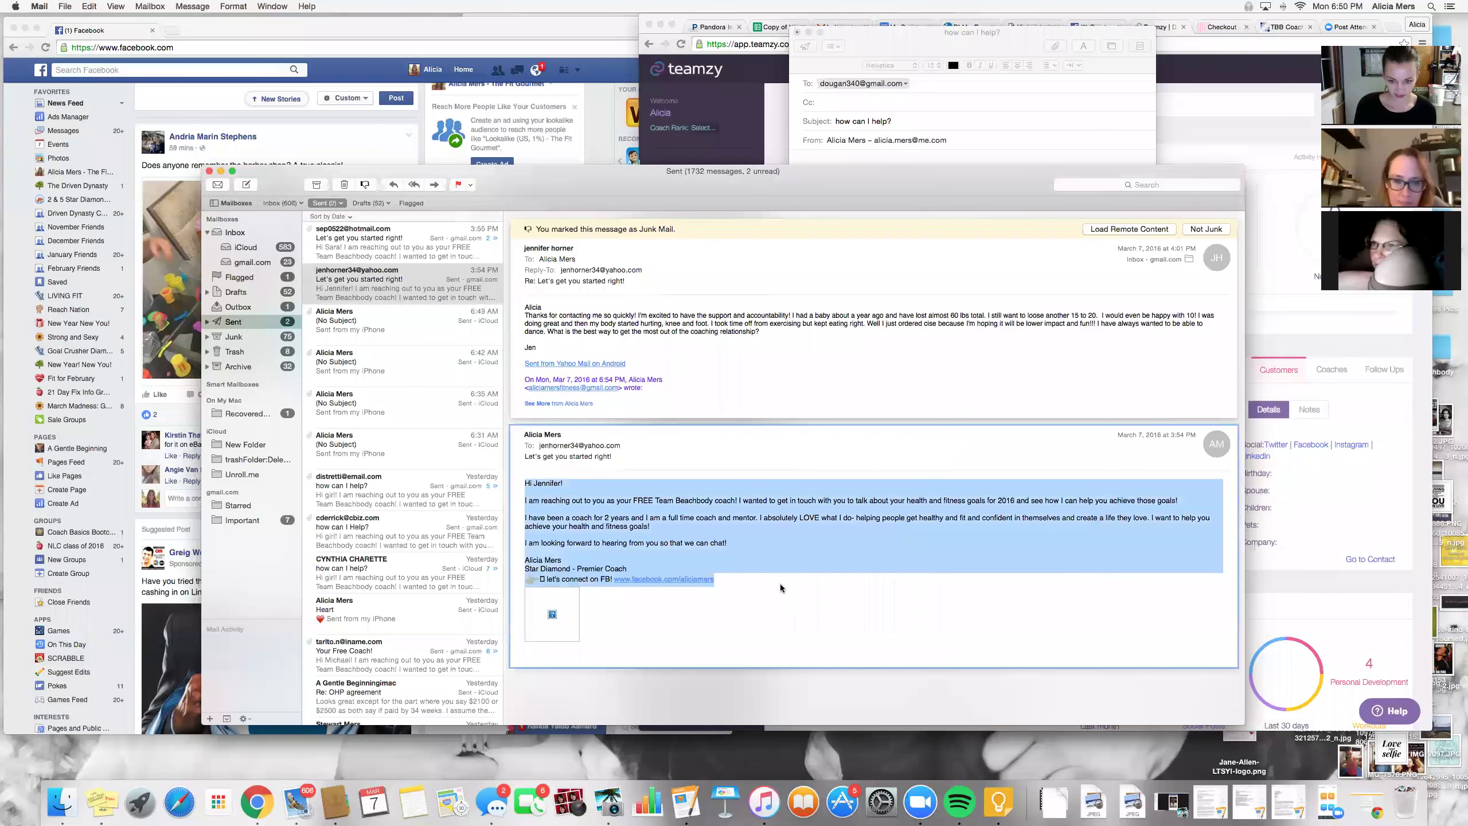
key("super+c")
Bring the empty 'how can I help?' draft back to the front over the mailbox
left_click(950, 139)
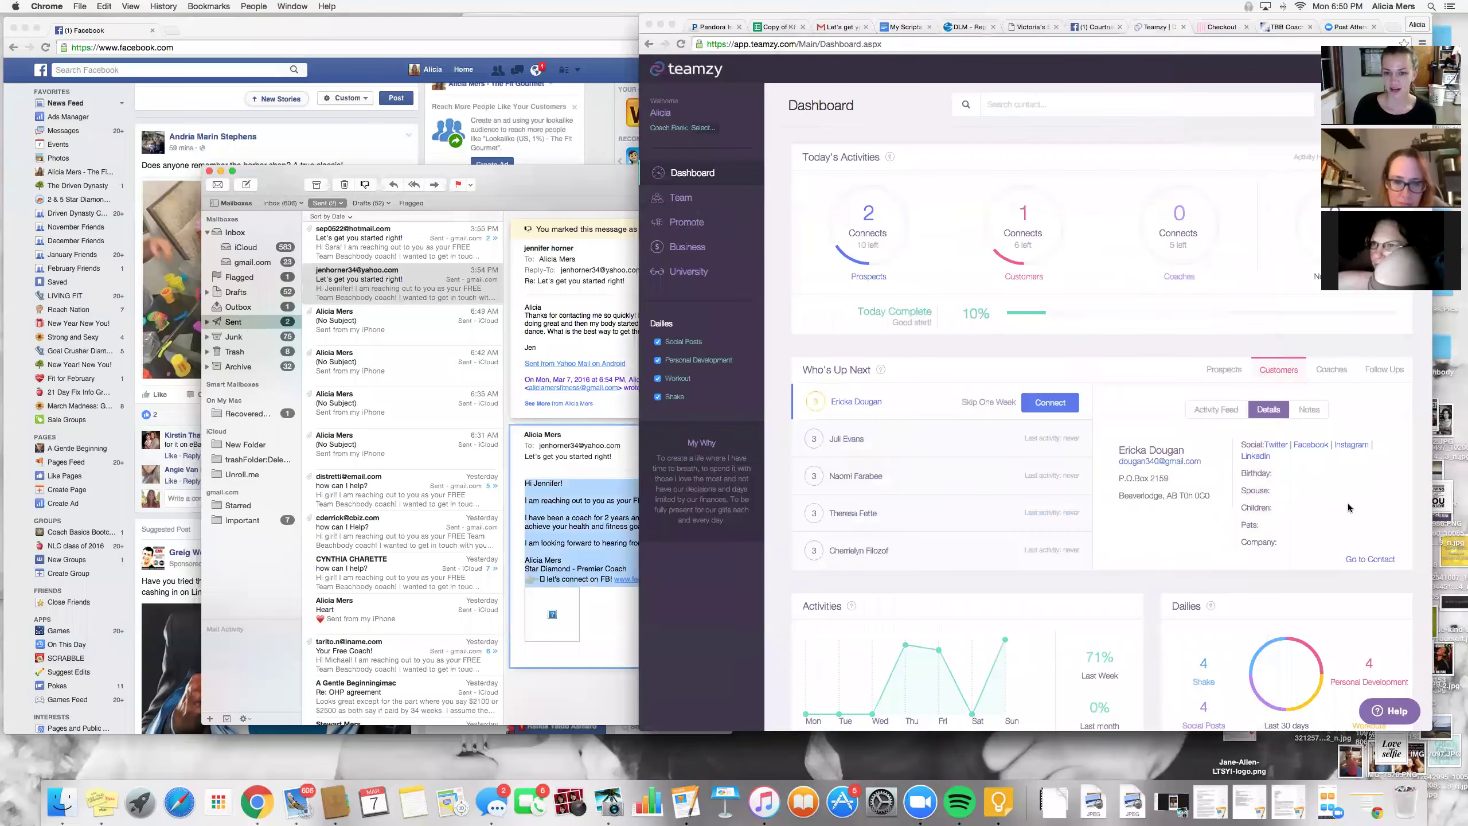
left_click(299, 801)
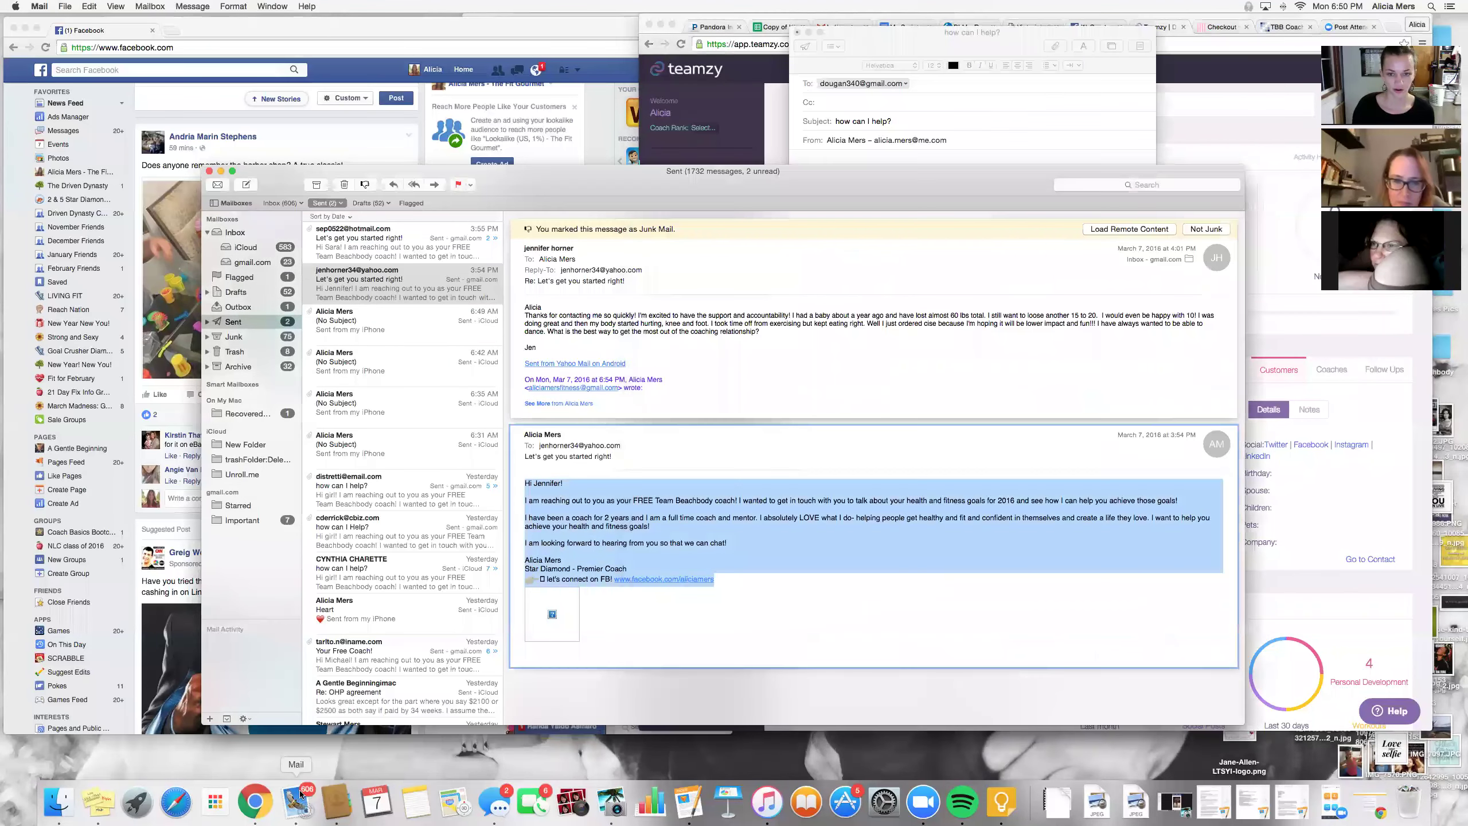
left_click(975, 154)
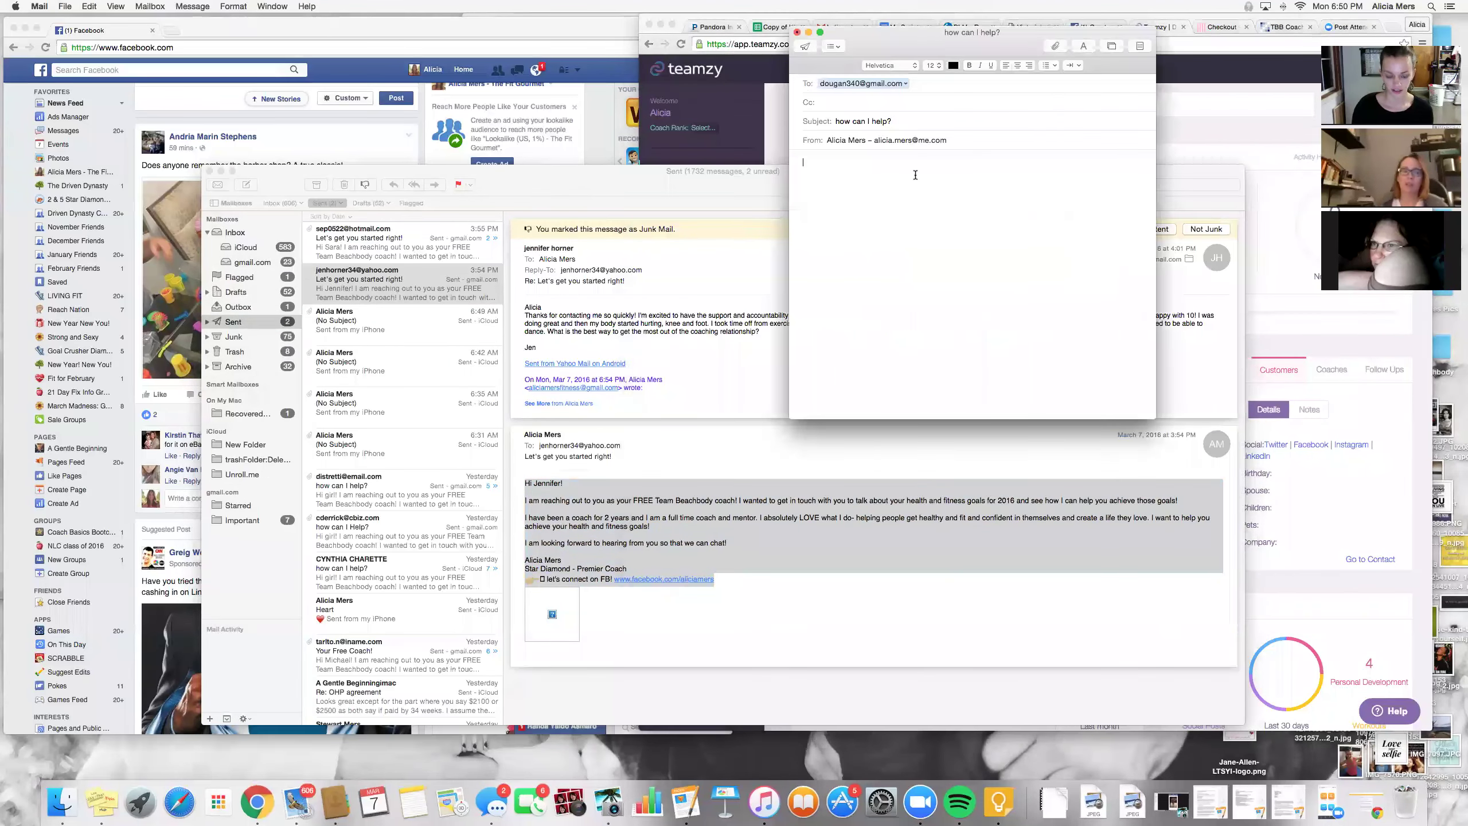
Paste the coaching message into the draft, close the mailbox viewer and move the draft aside
key("super+v")
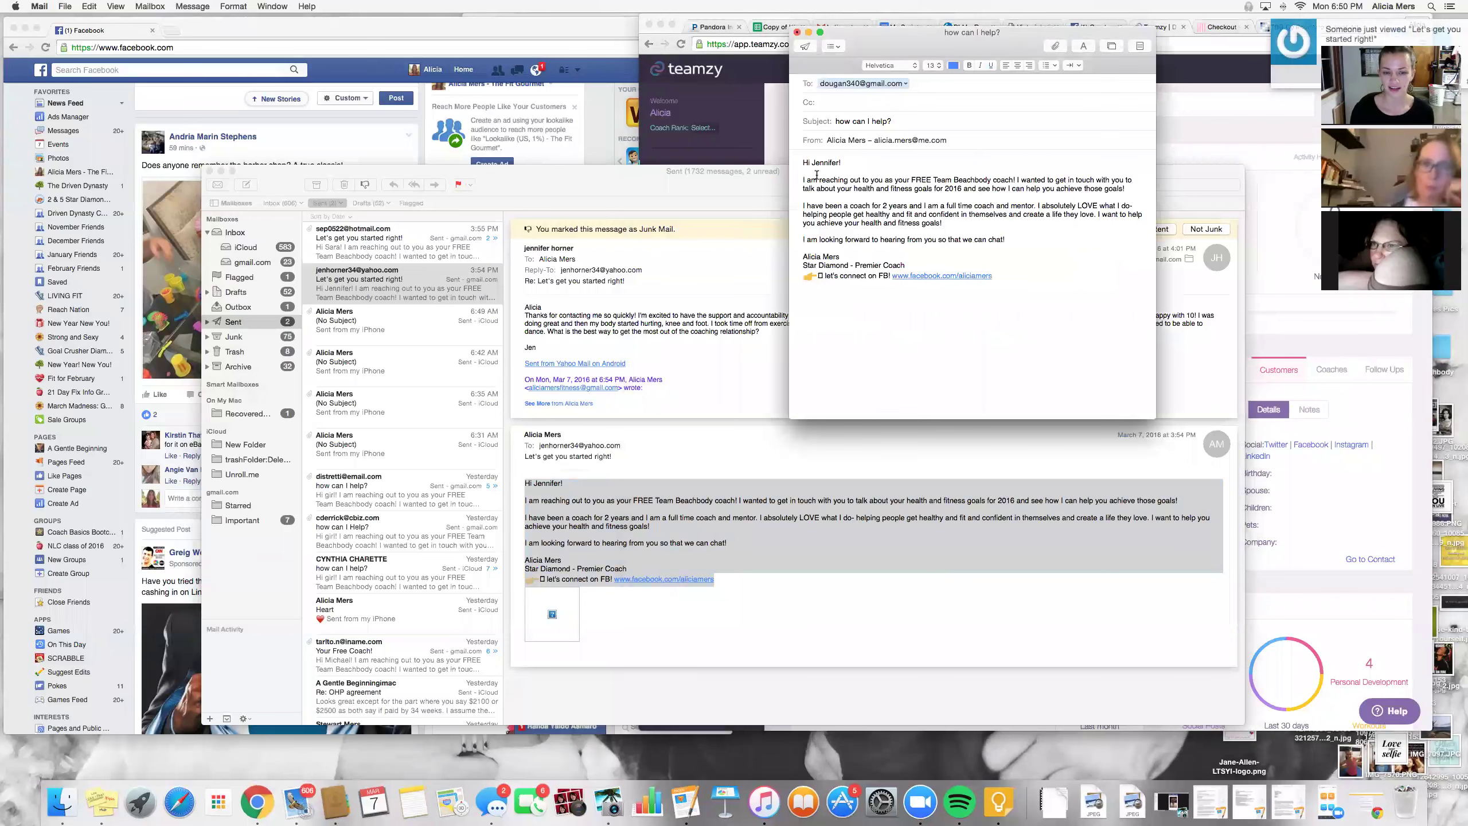
left_click(217, 183)
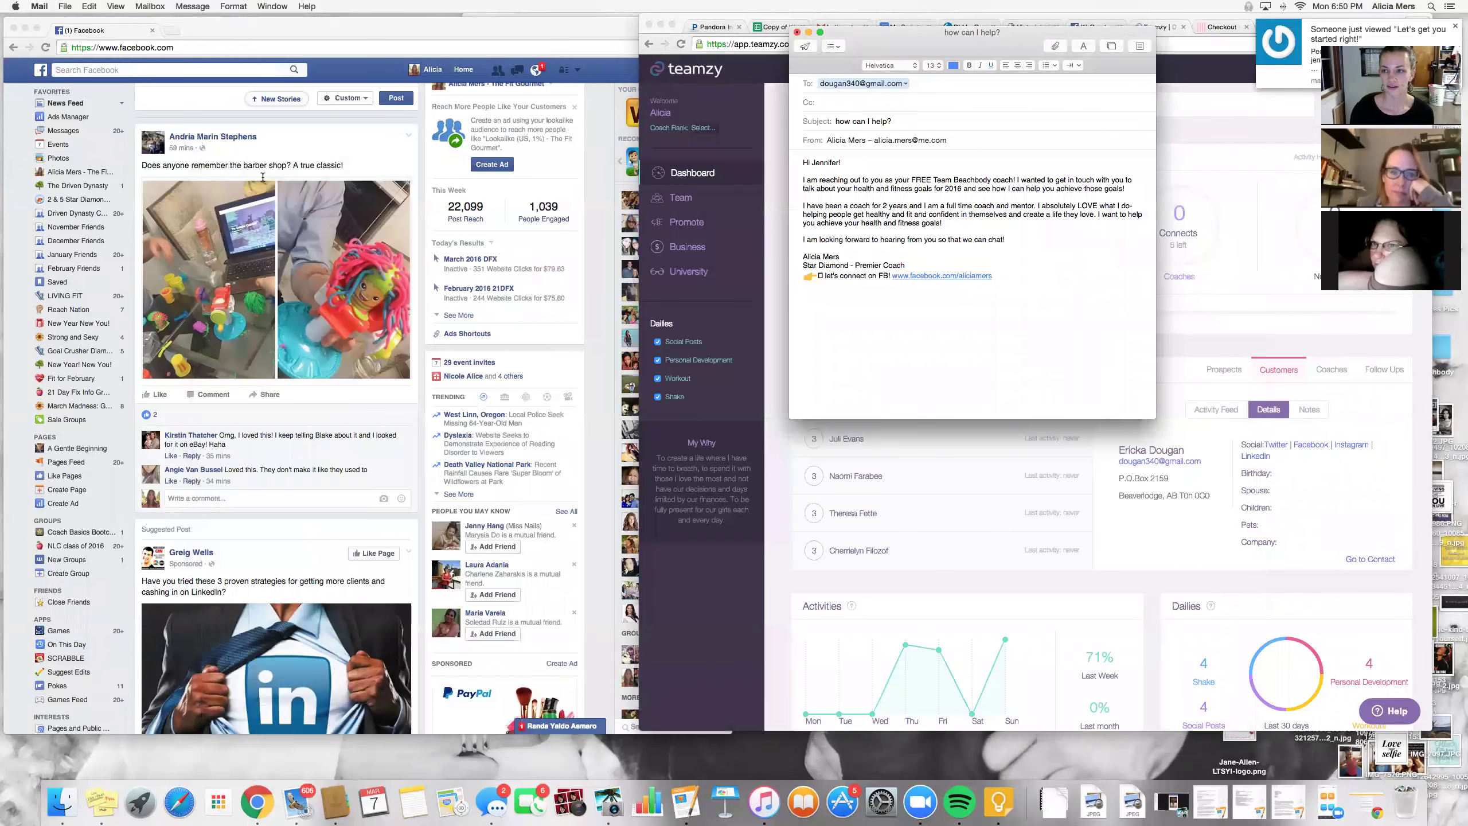
left_click_drag(1422, 44, 1423, 112)
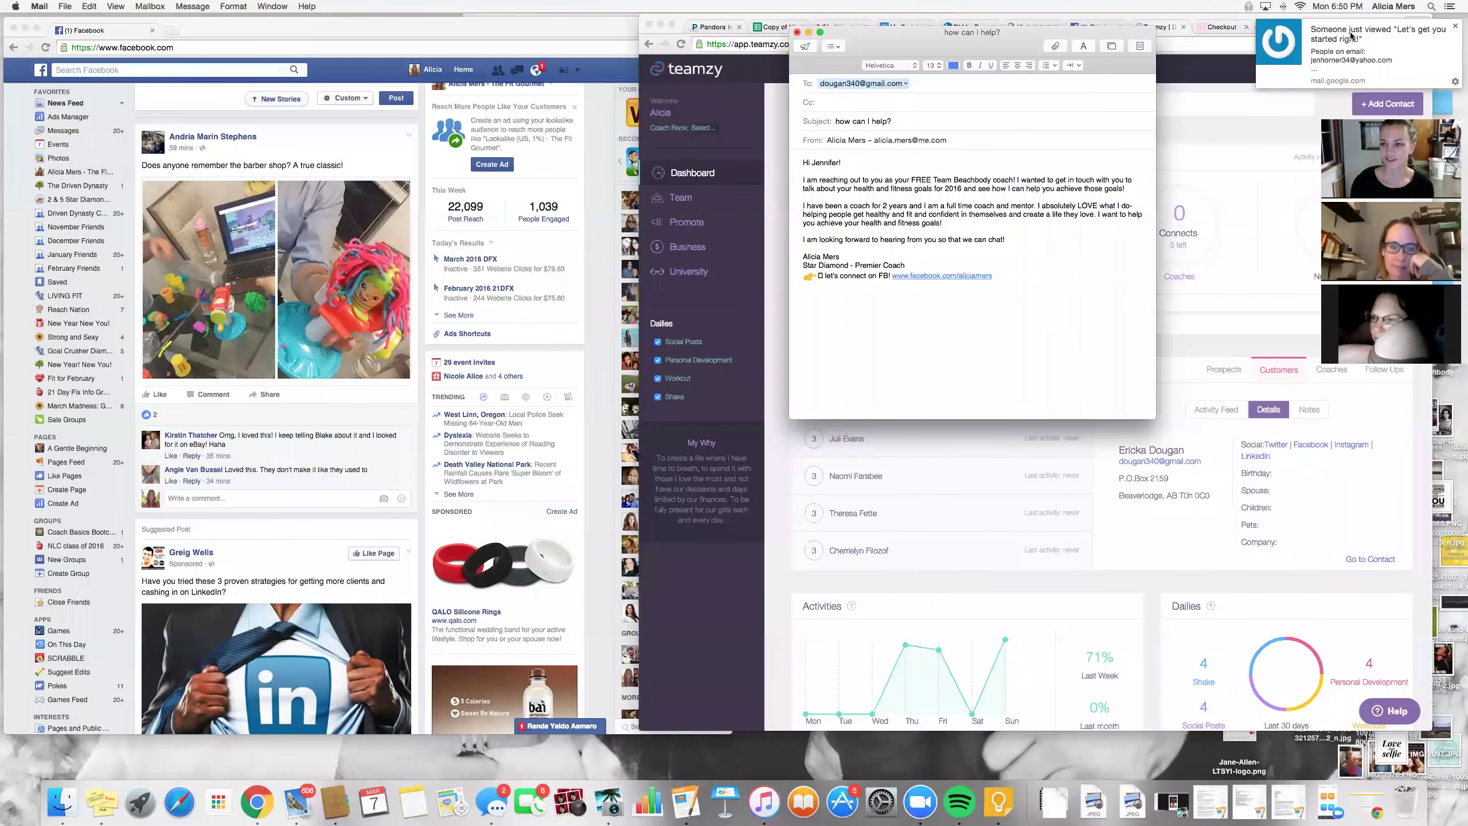
left_click_drag(1019, 41, 652, 55)
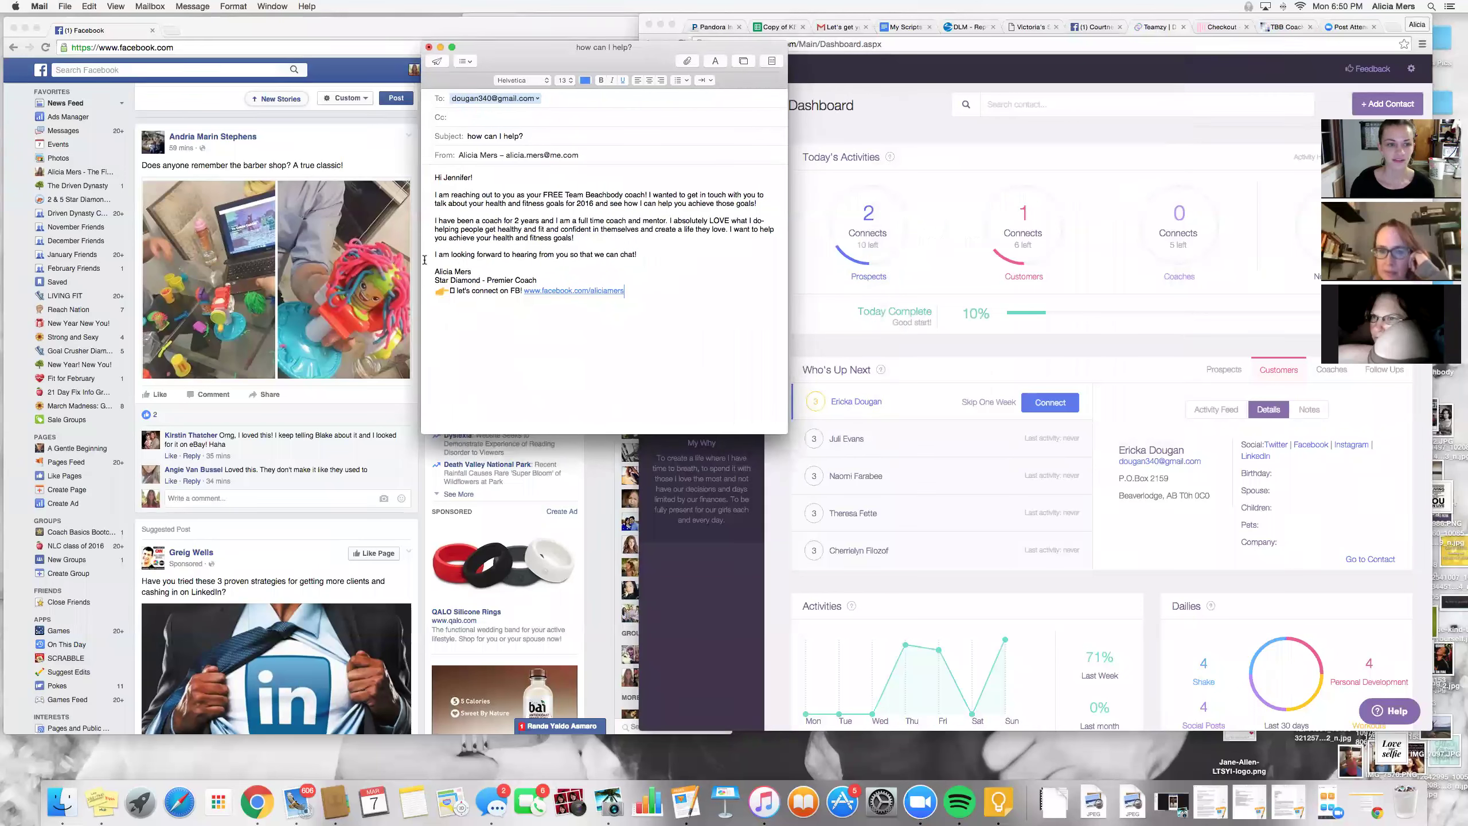
Change the greeting to Ericka, copy the whole message and return to the Teamzy dashboard
double_click(457, 177)
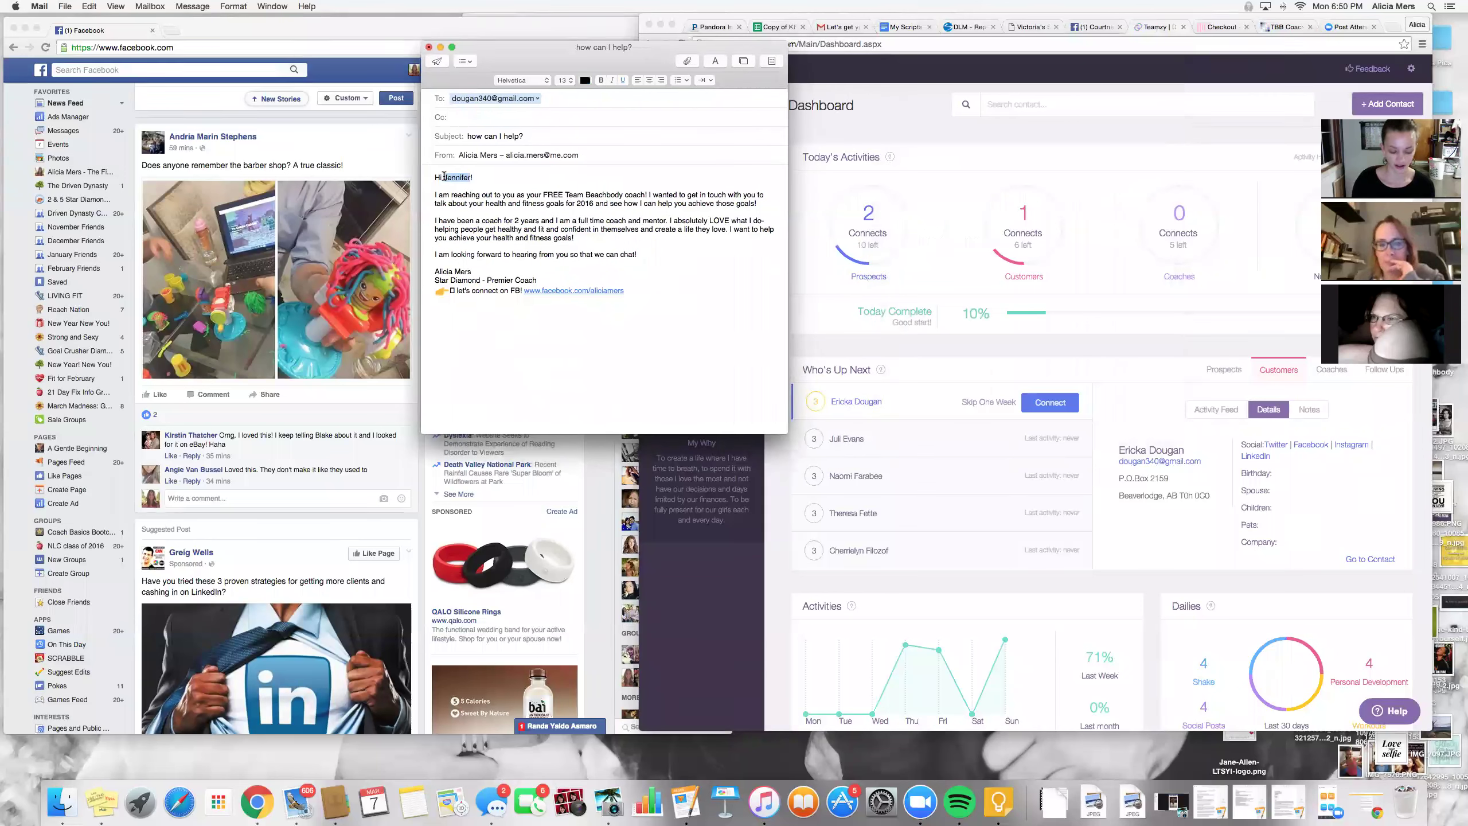
type("Ericka!")
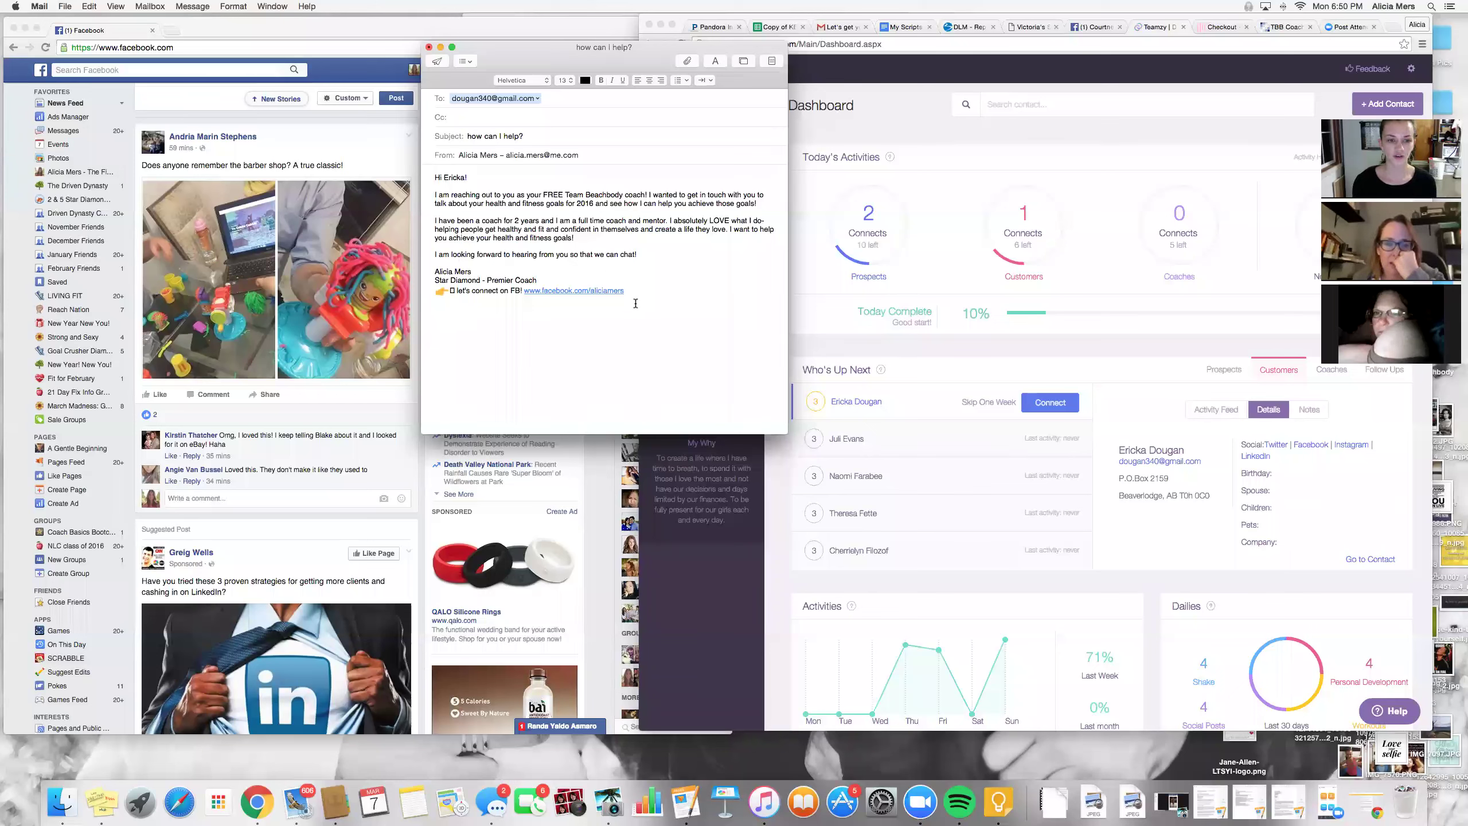
key("super+a")
key("super+c")
left_click(428, 47)
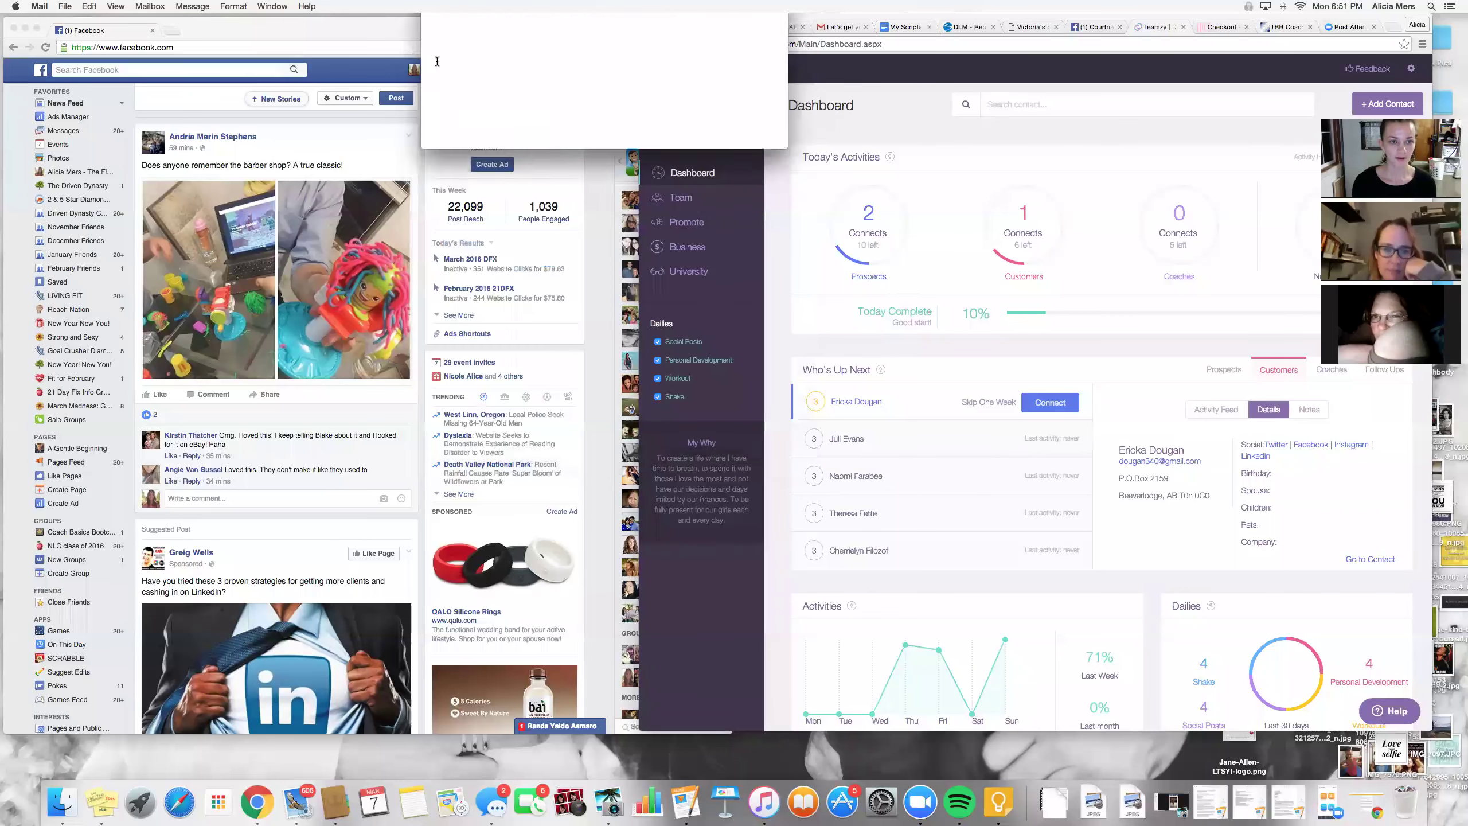
Log an Email connect with the first customer using the pasted message, then show the coaches queue
left_click(1050, 401)
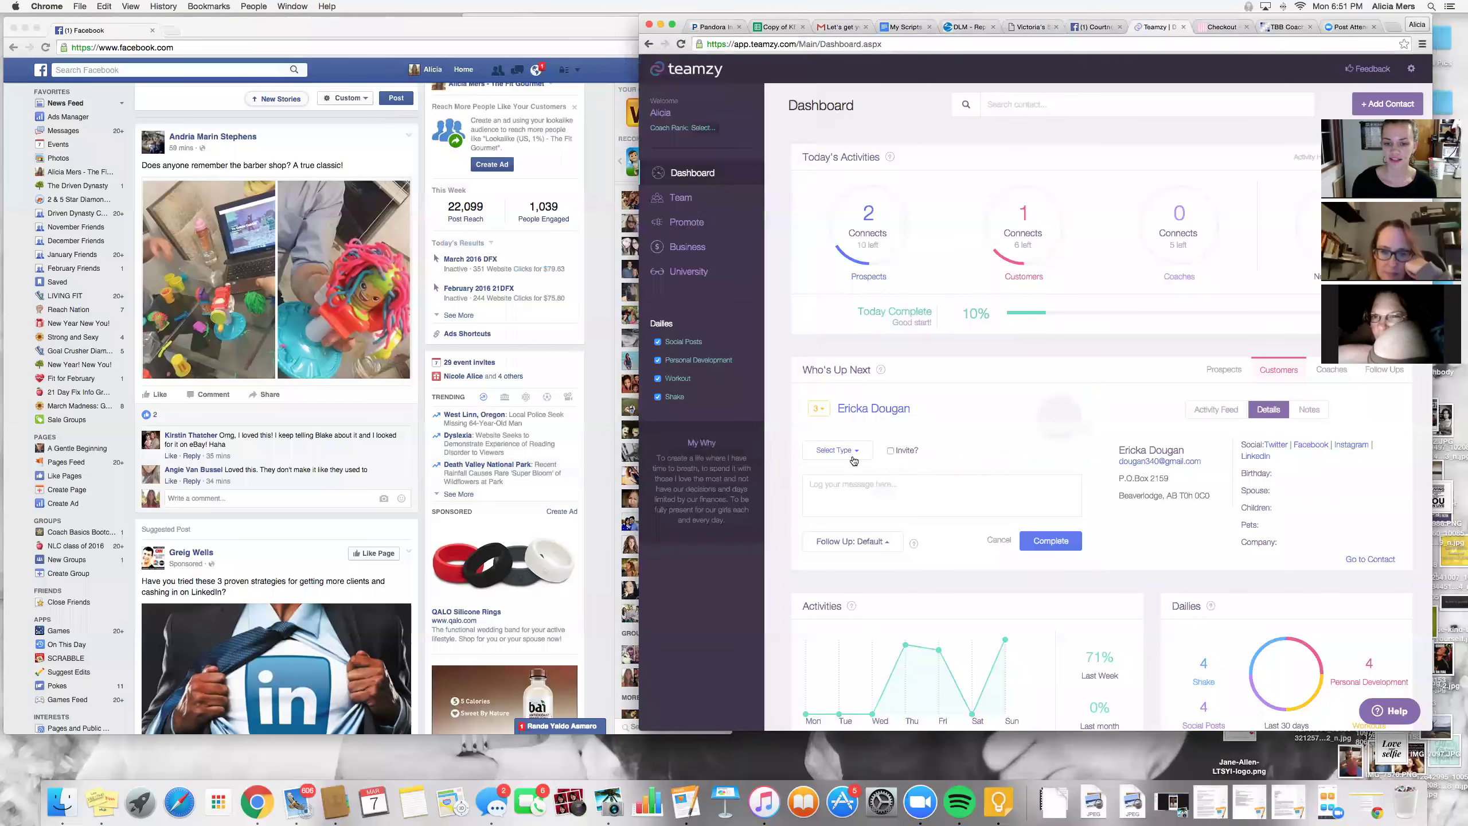
left_click(830, 452)
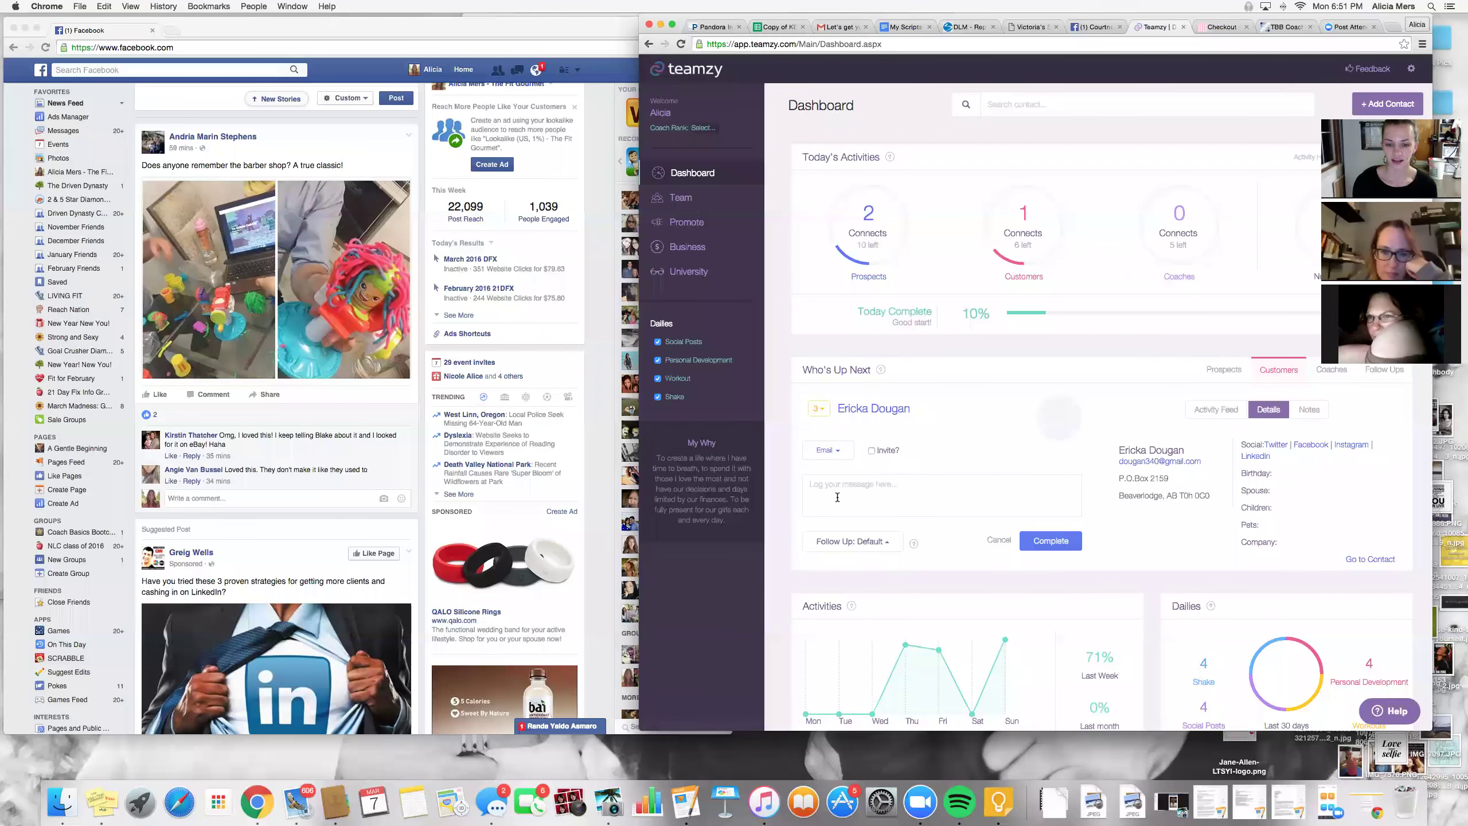
left_click(838, 496)
key("super+v")
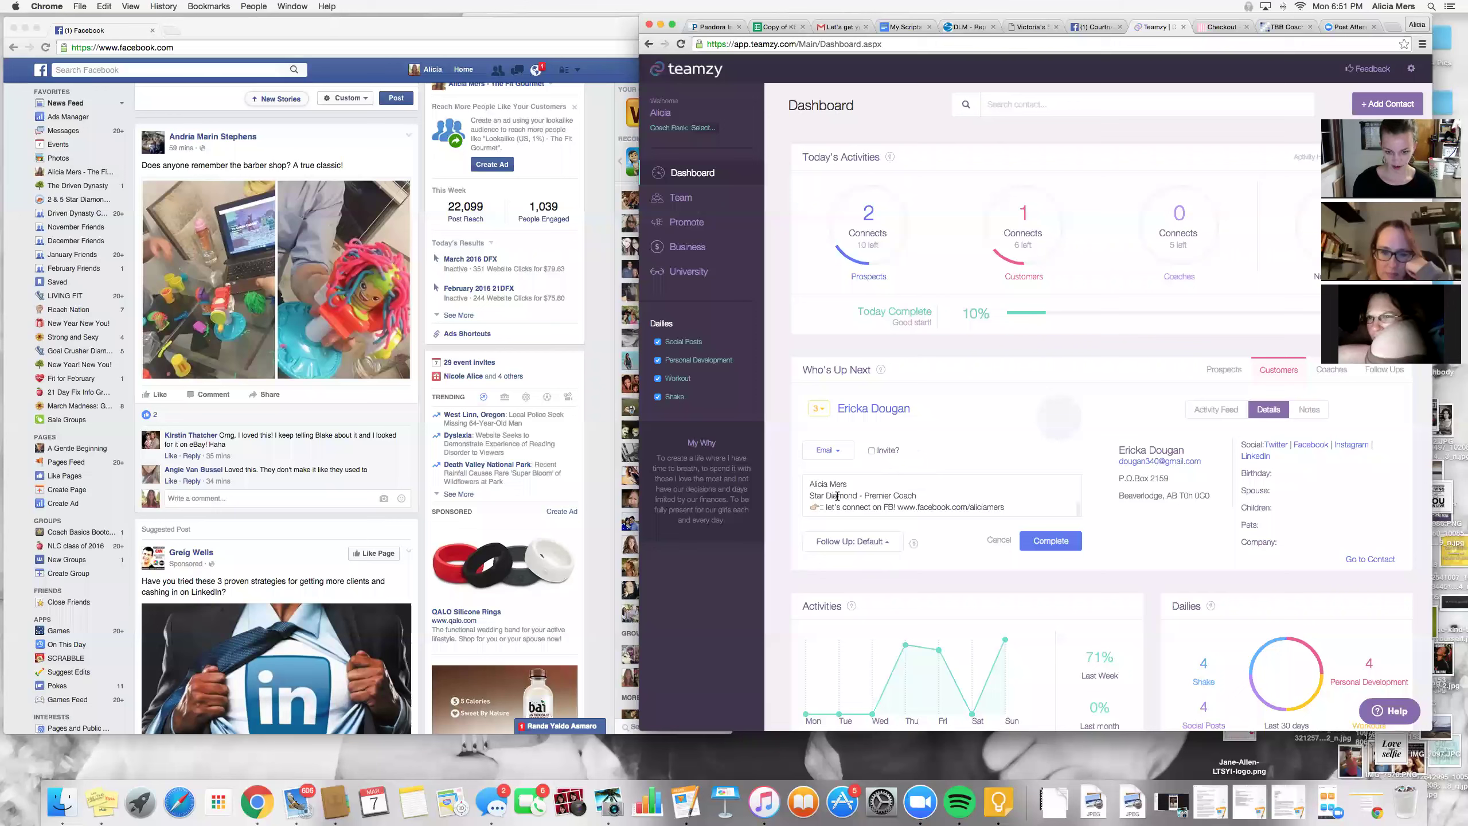
left_click(1028, 538)
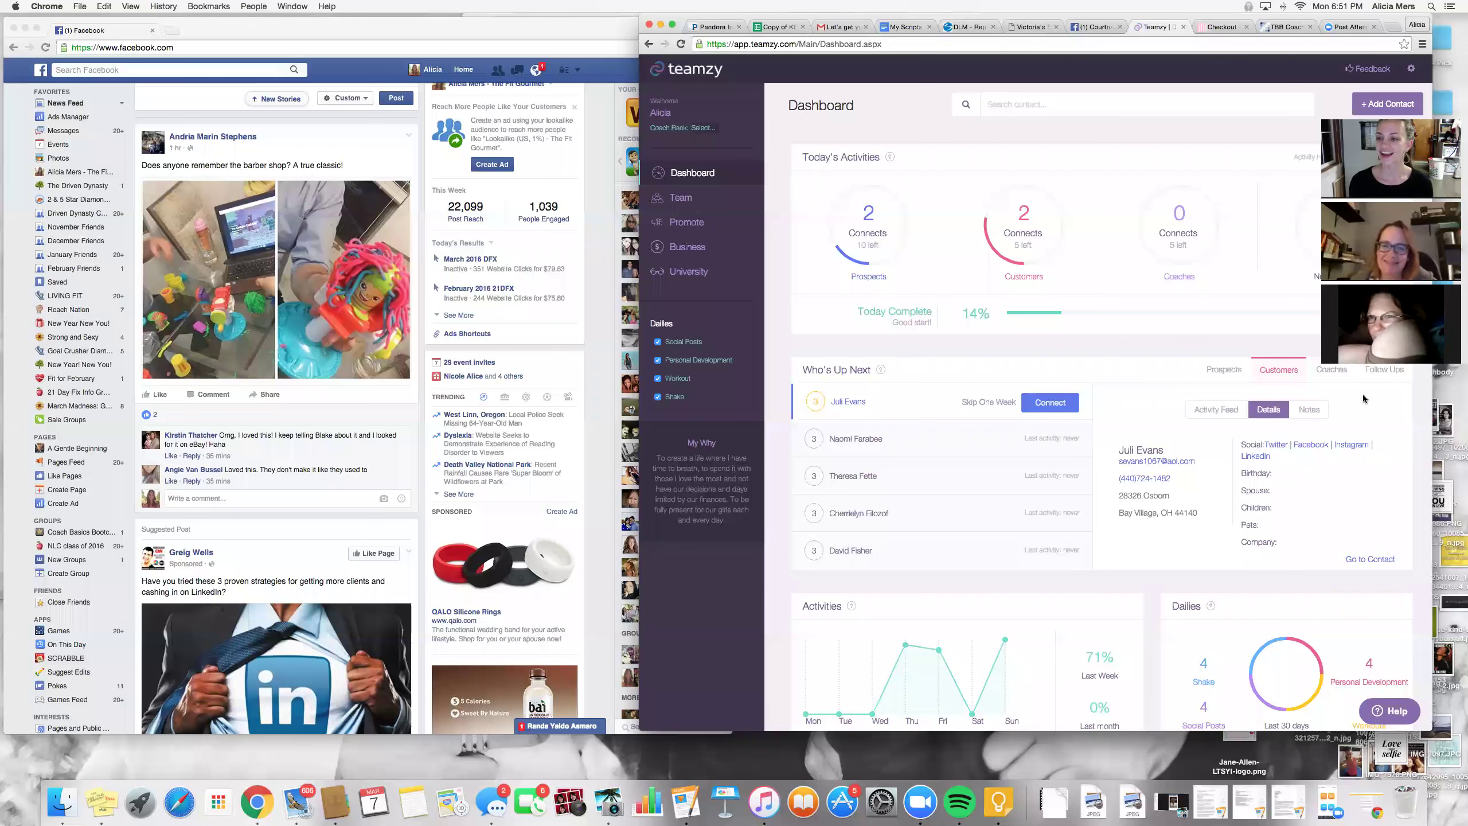
left_click(1332, 370)
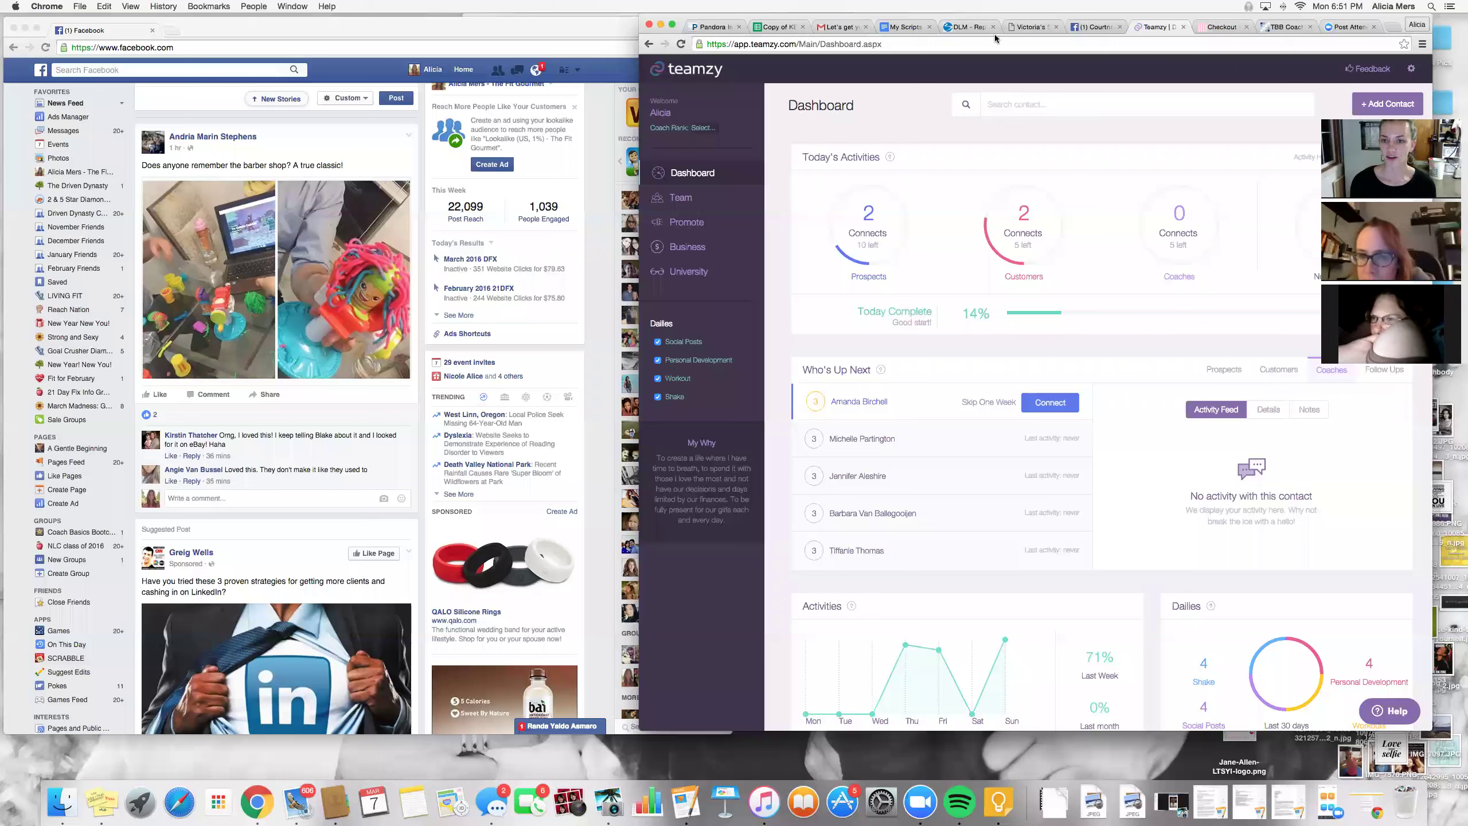
Show the Follow Ups contacts and widen the Teamzy window to reveal the activity feed
left_click(1388, 371)
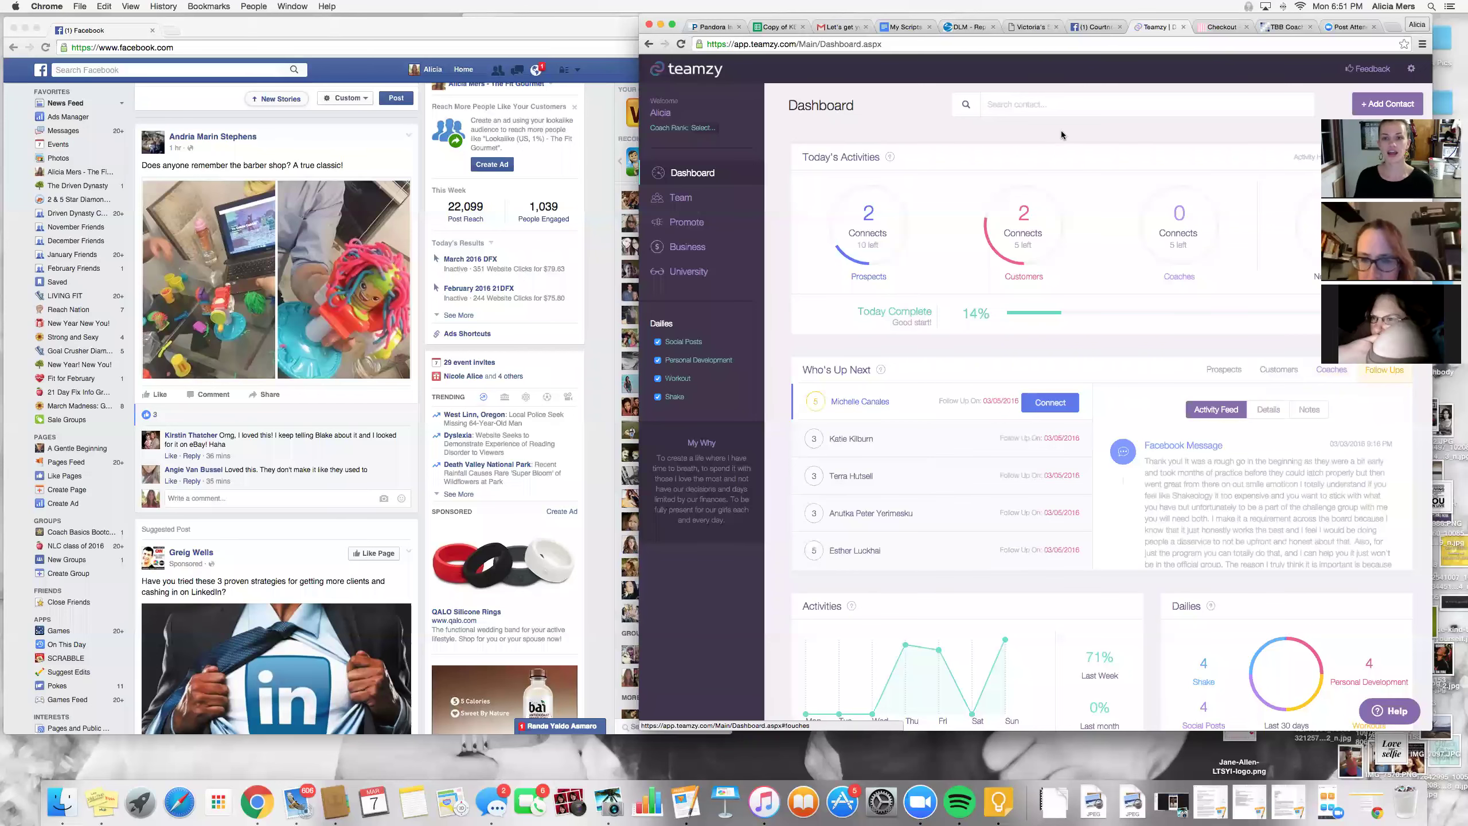
mouse_move(946, 10)
left_mouse_down()
mouse_move(761, 10)
mouse_move(774, 9)
left_mouse_up()
left_click_drag(1263, 463, 1411, 463)
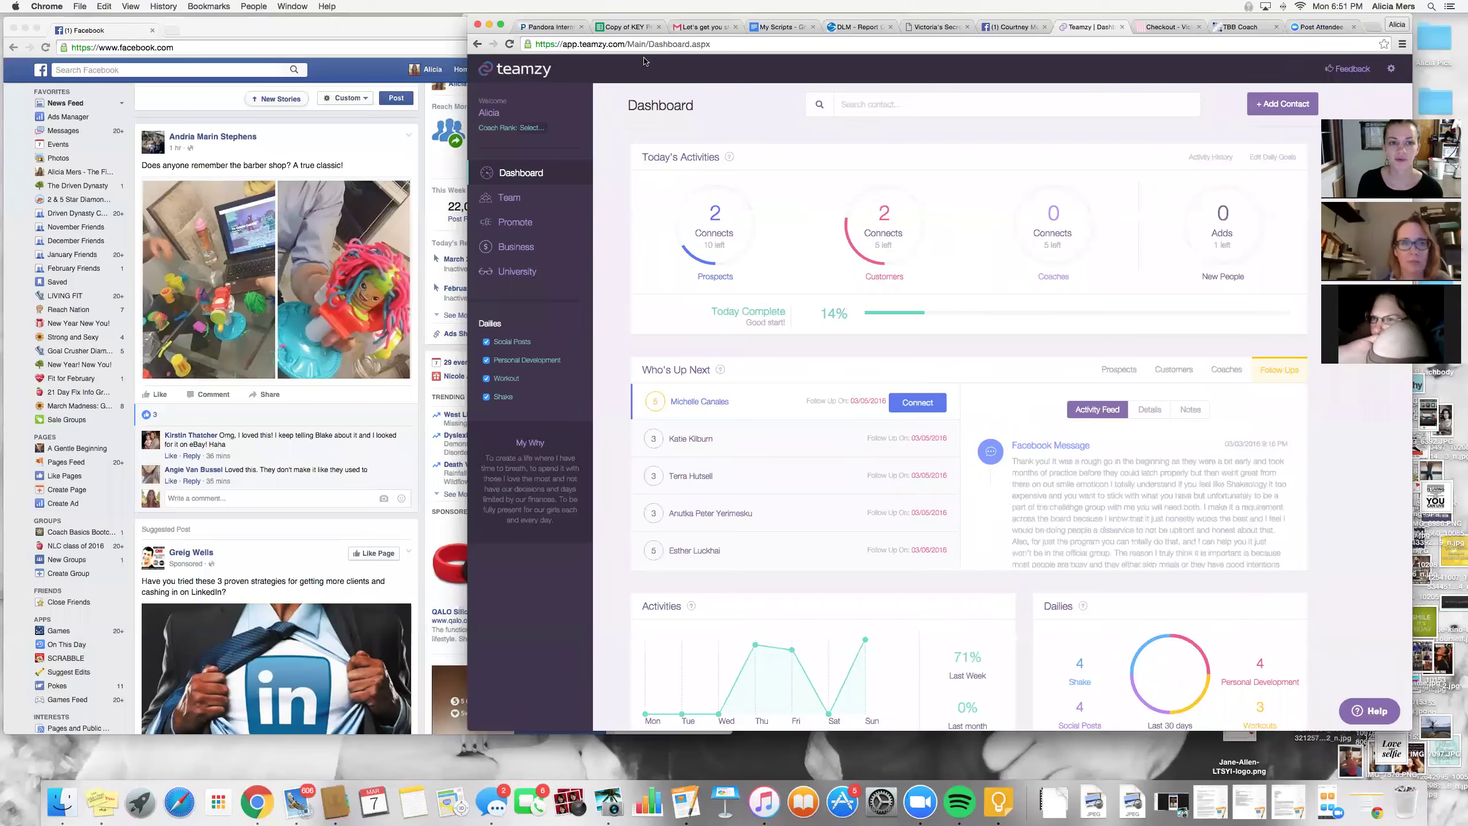
left_click_drag(561, 25, 595, 29)
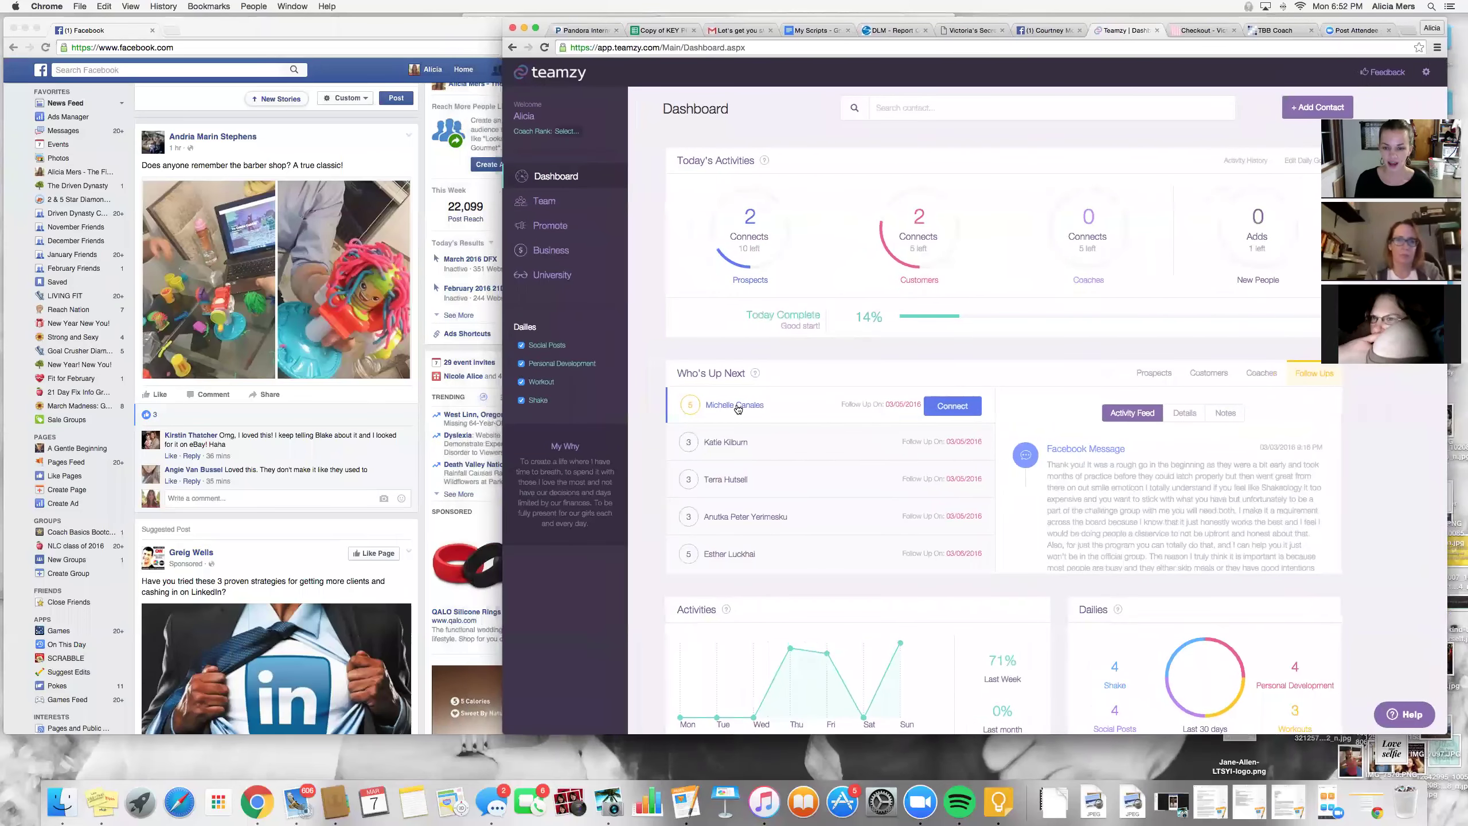
mouse_move(1182, 504)
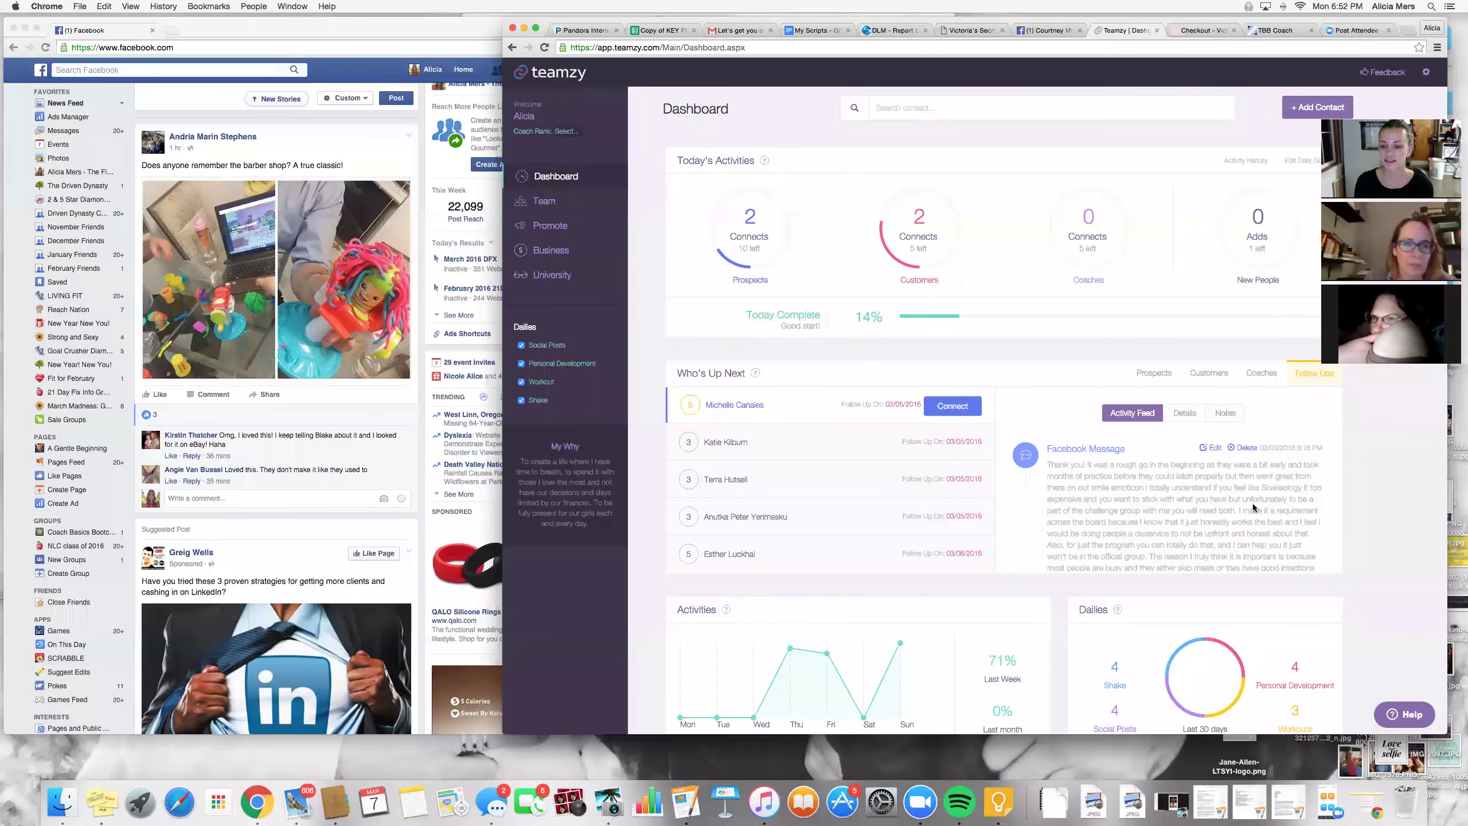
scroll(1251, 512, "down", 3)
scroll(1255, 516, "down", 3)
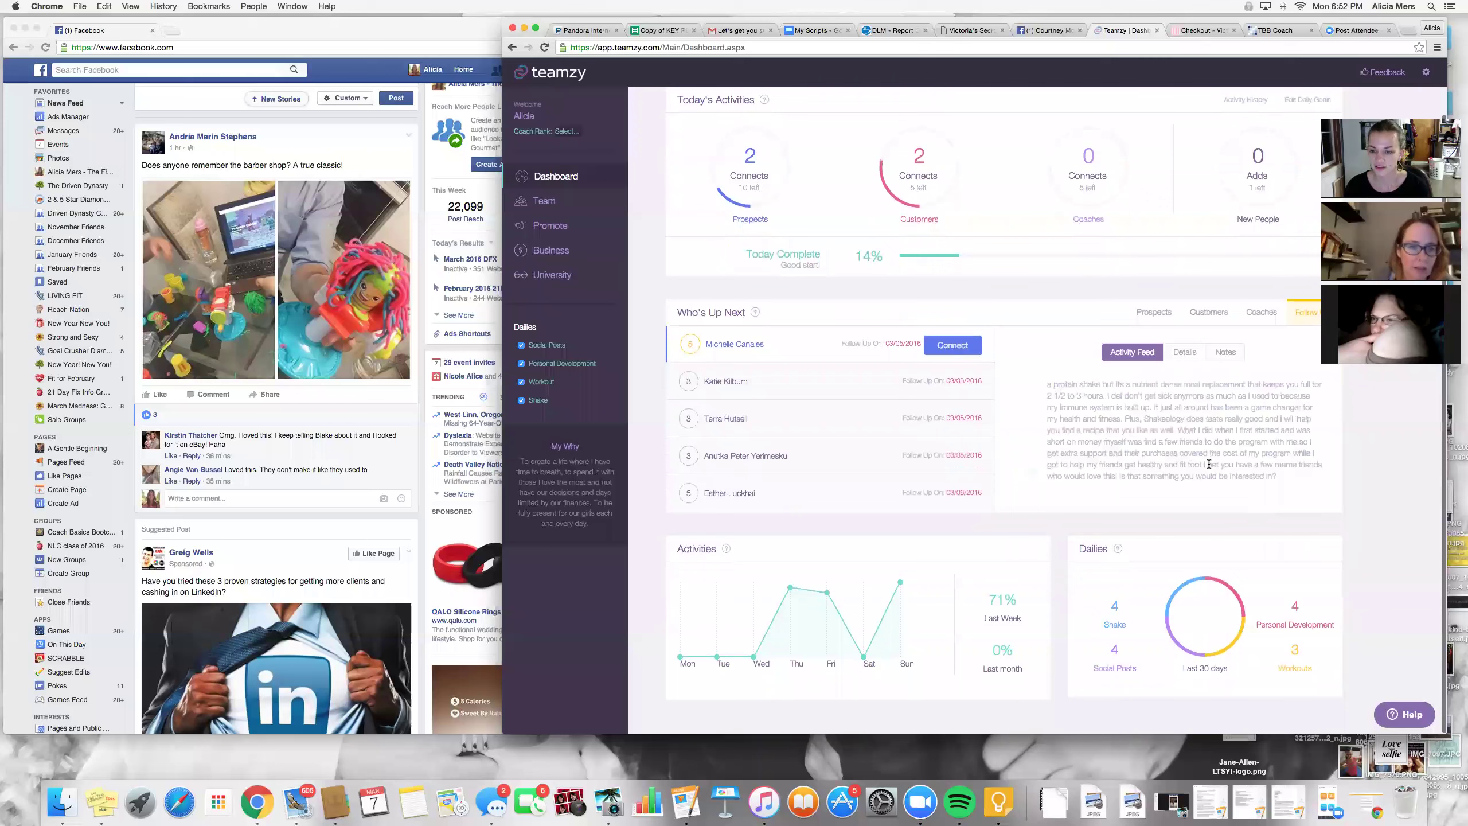
scroll(1209, 463, "up", 3)
scroll(1210, 464, "up", 3)
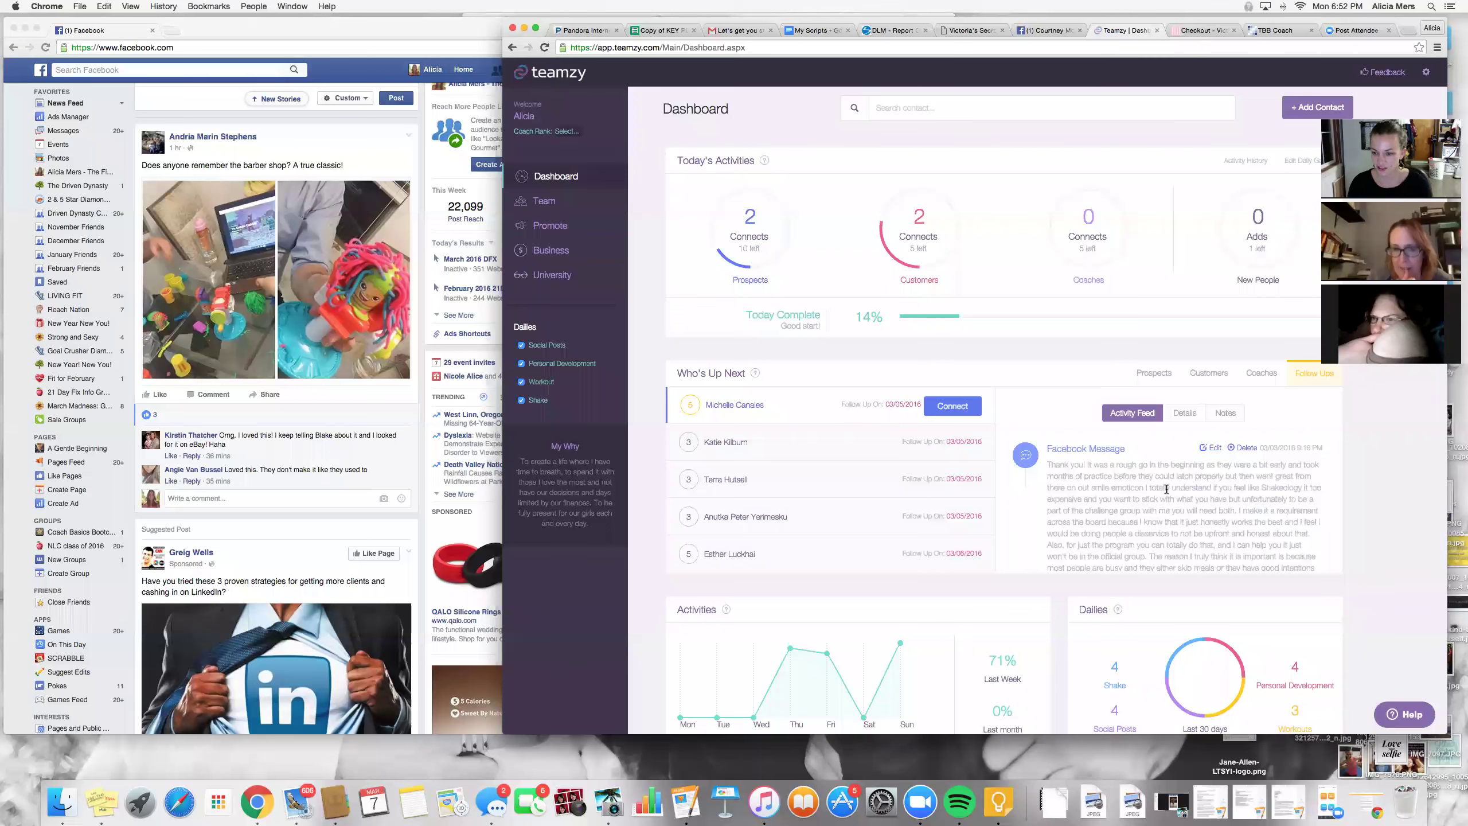
scroll(1165, 488, "down", 3)
scroll(1166, 490, "down", 3)
scroll(1166, 489, "down", 4)
scroll(1160, 516, "down", 2)
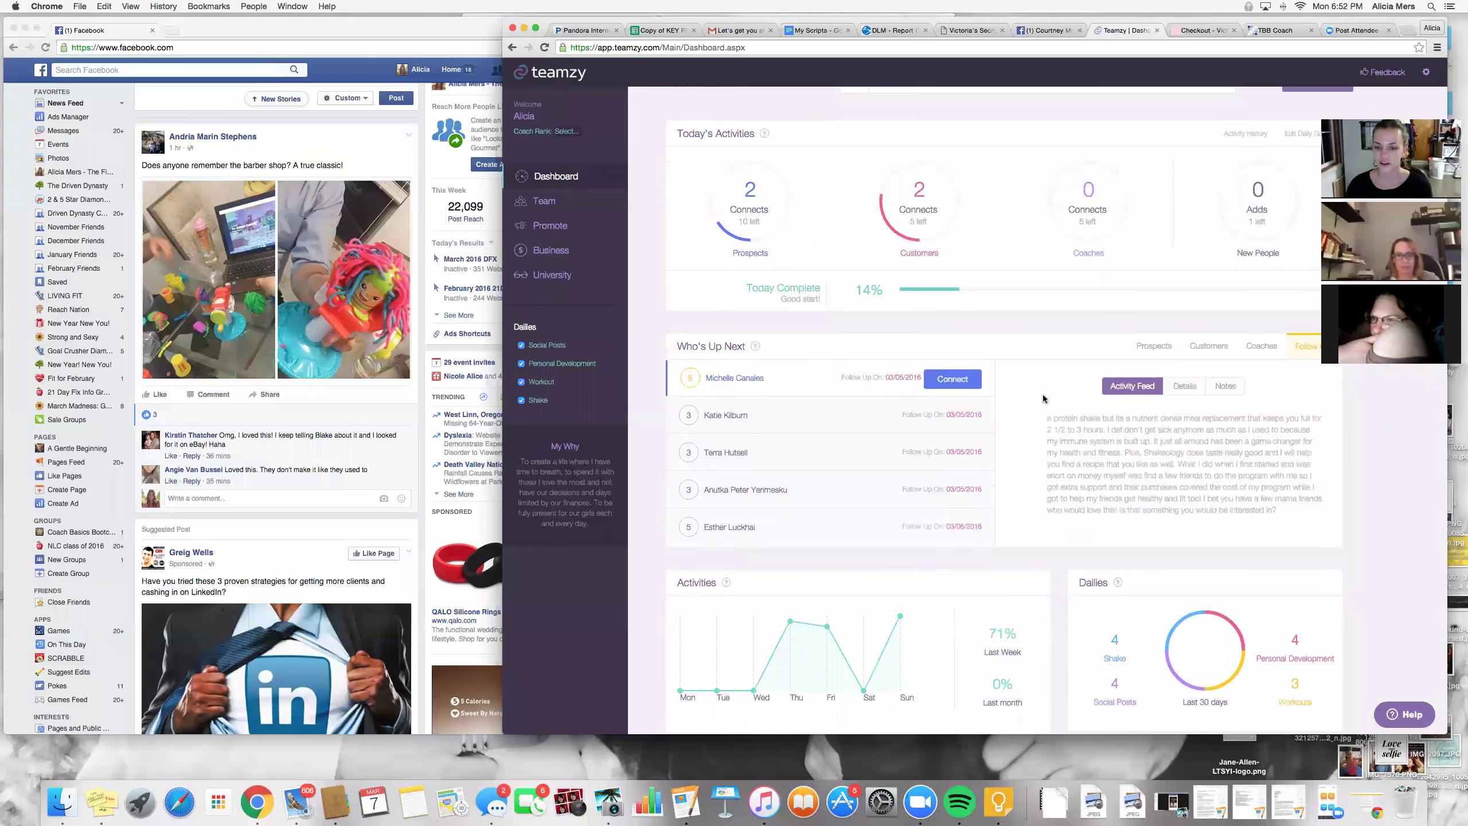
scroll(1061, 404, "down", 1)
scroll(1137, 446, "down", 3)
scroll(1136, 445, "up", 3)
scroll(1041, 407, "up", 2)
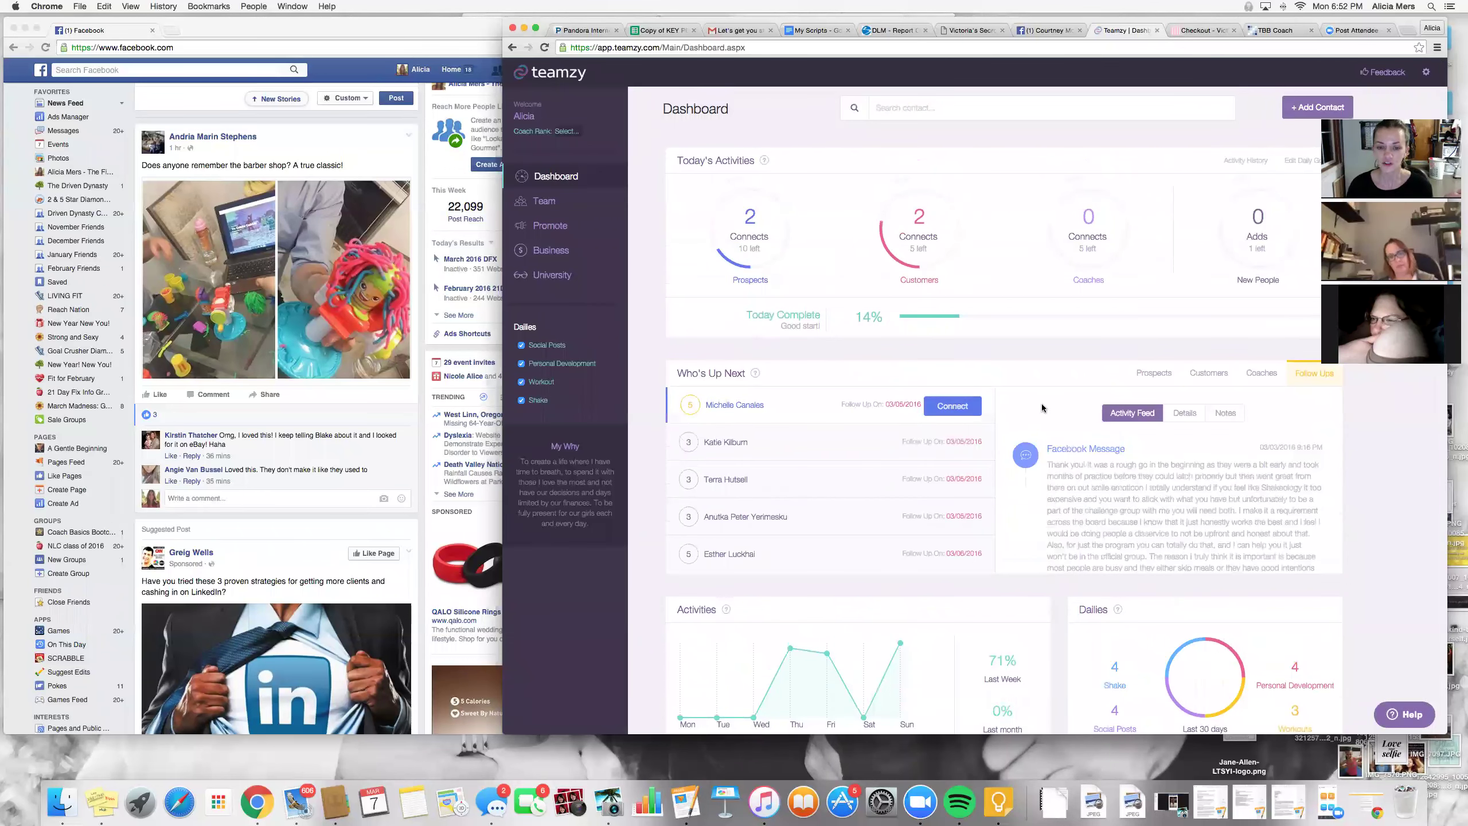
scroll(871, 464, "down", 2)
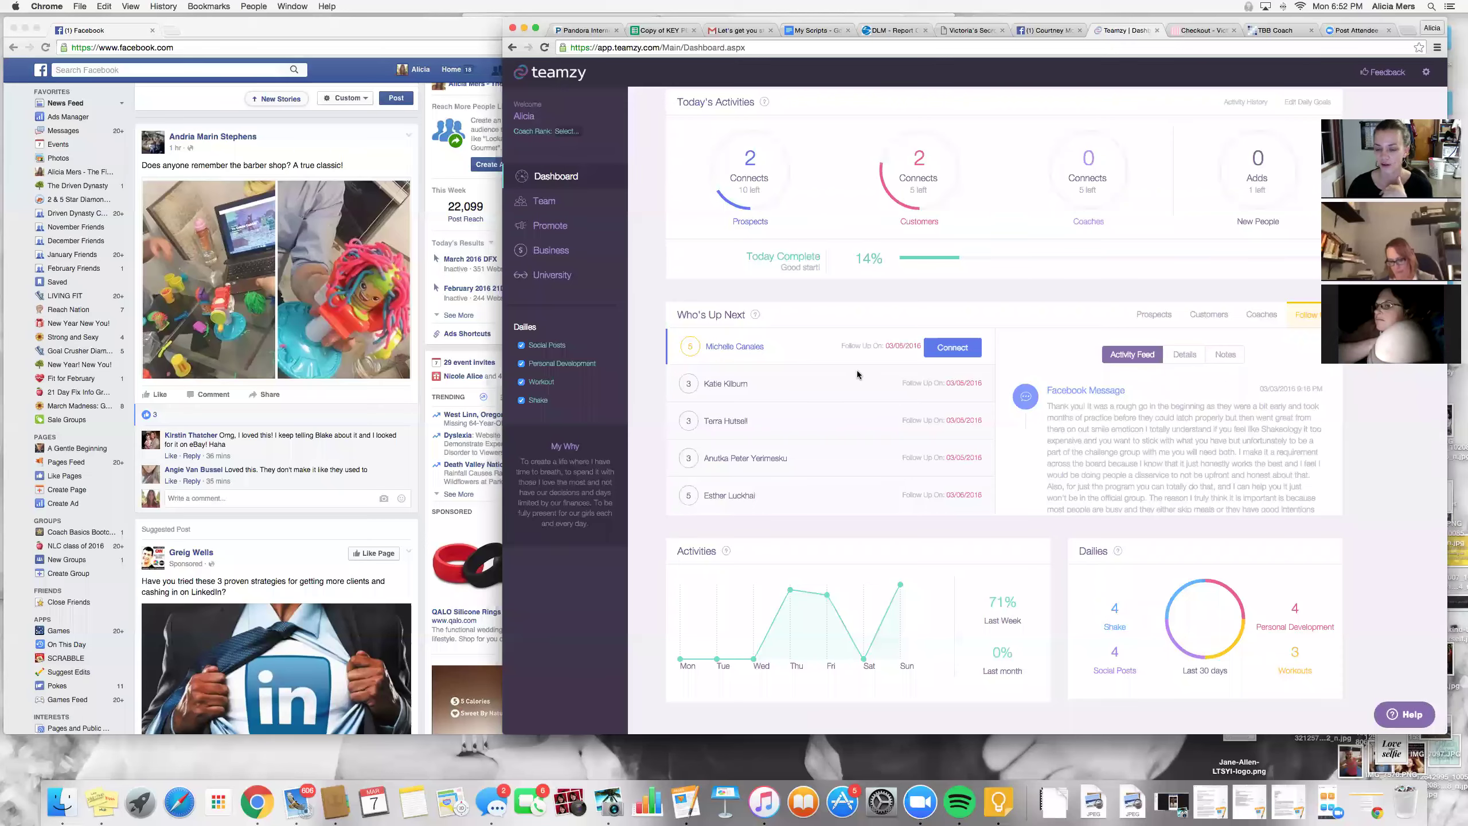
scroll(883, 371, "up", 2)
scroll(1005, 410, "down", 1)
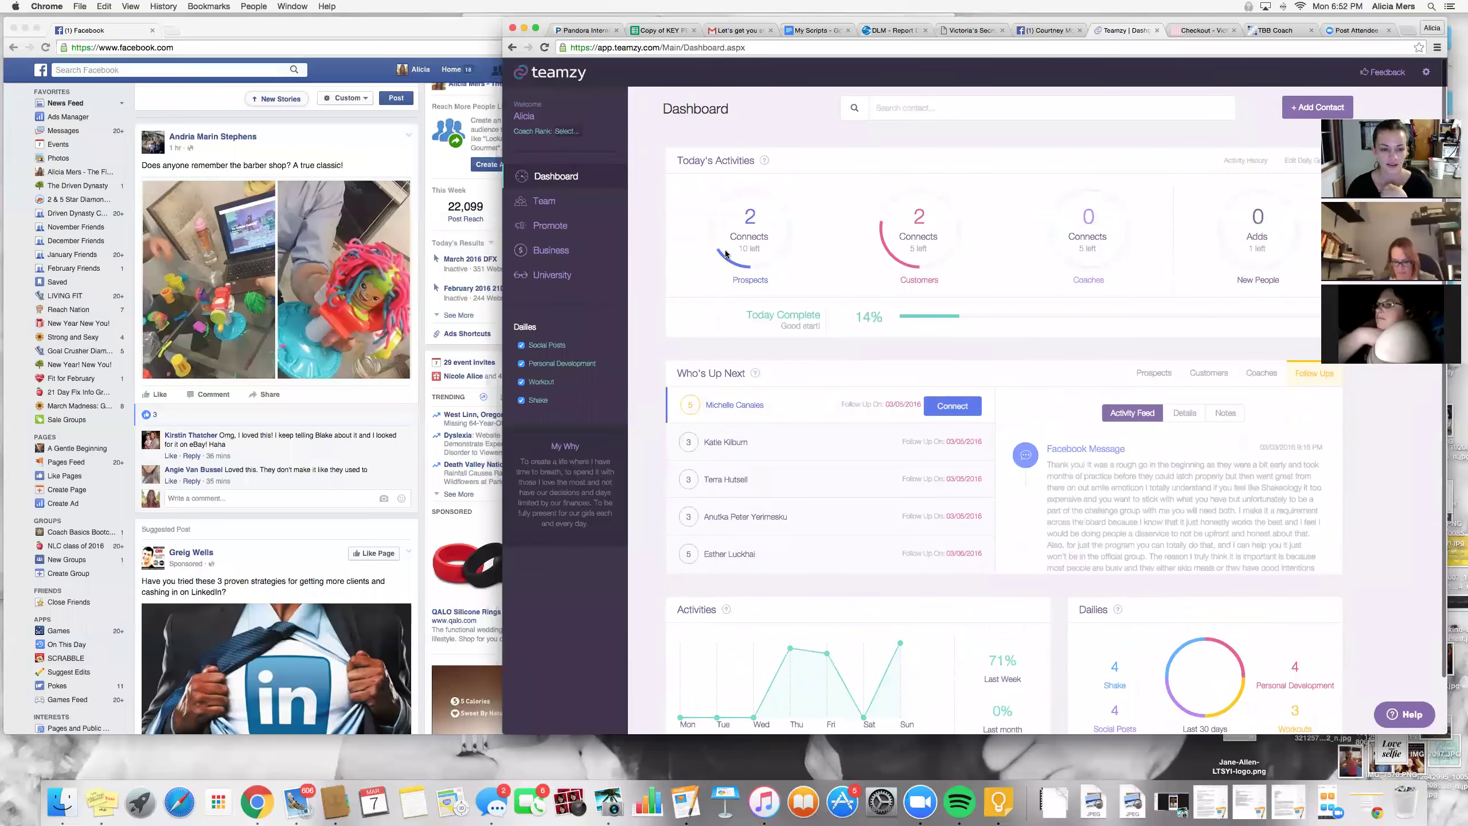
Visit the Team list and Add Contact form, then go to the Promote template library
left_click(539, 201)
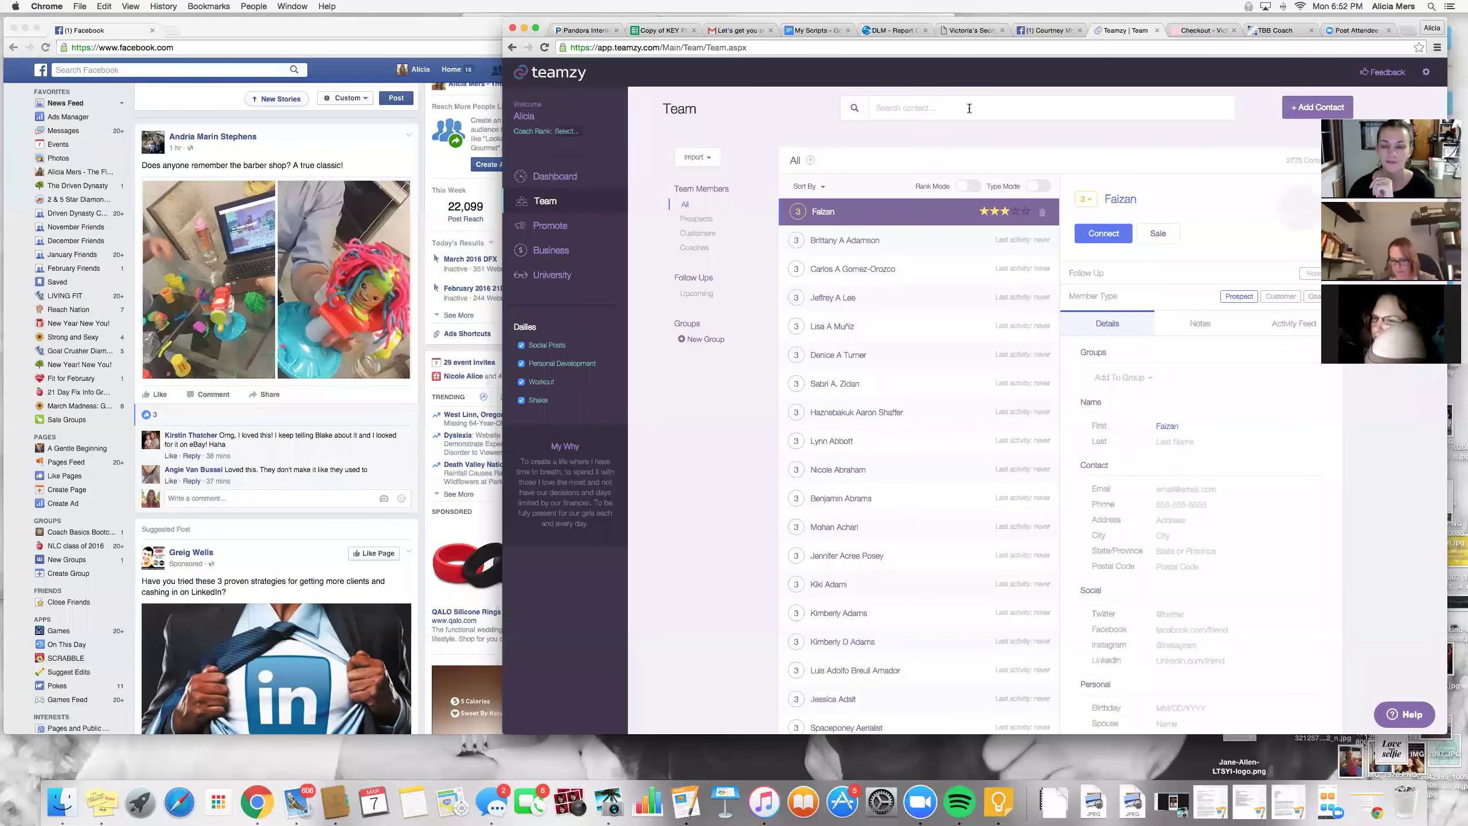
left_click(1317, 106)
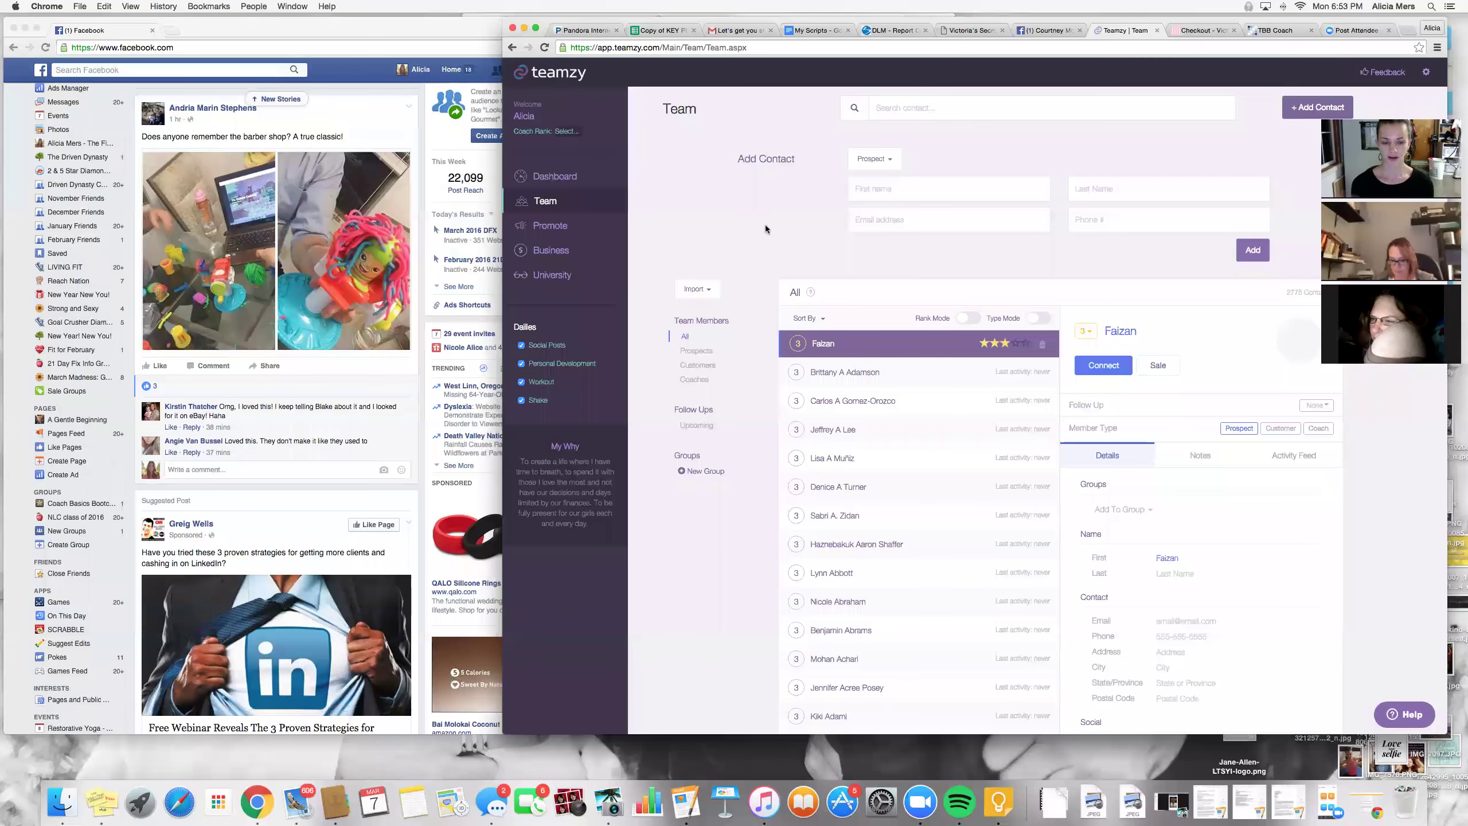
left_click(536, 239)
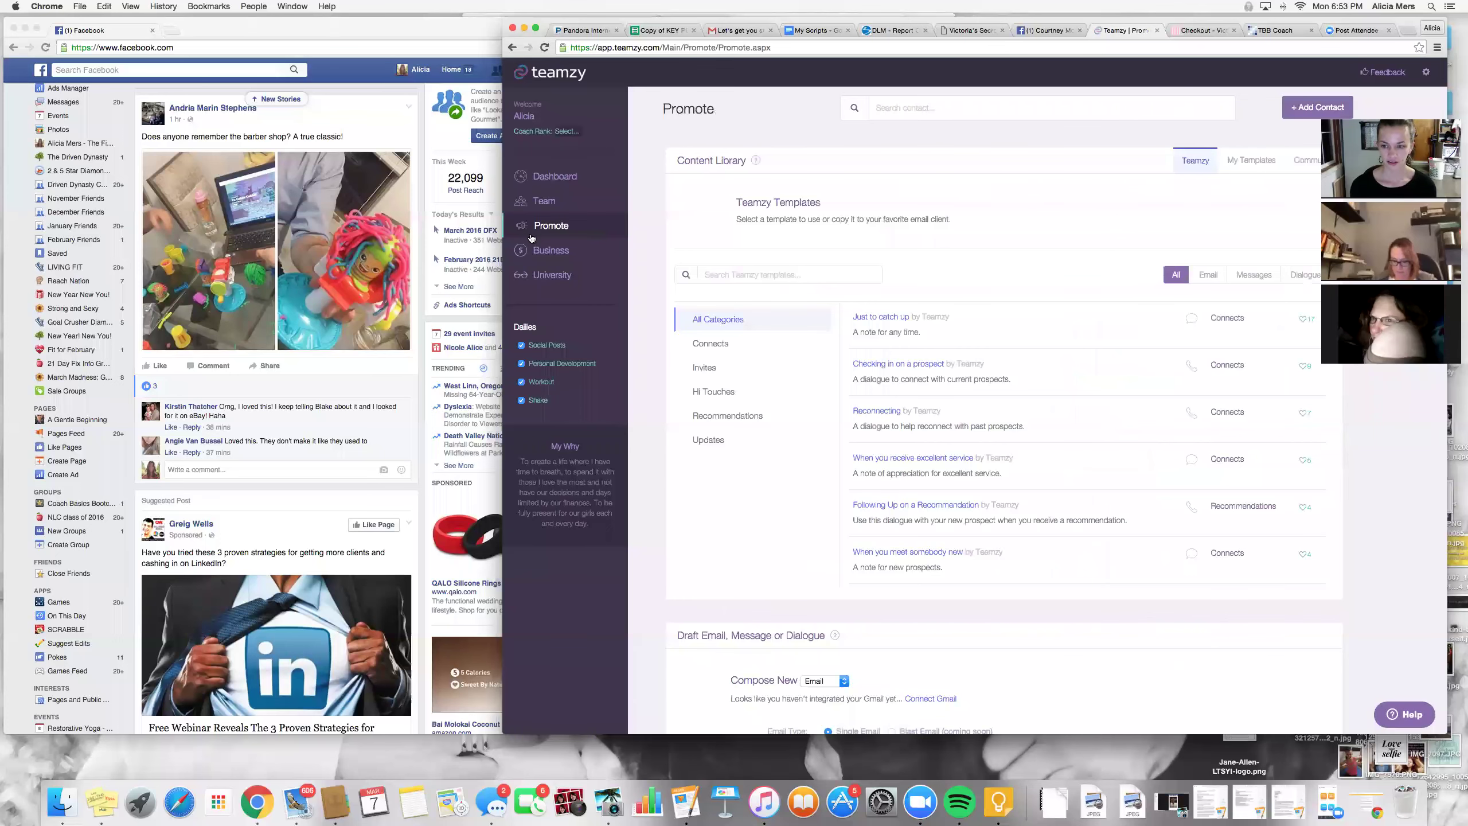
Filter the library by Email and Messages, then switch to My Templates showing only emails
left_click_drag(948, 26, 789, 22)
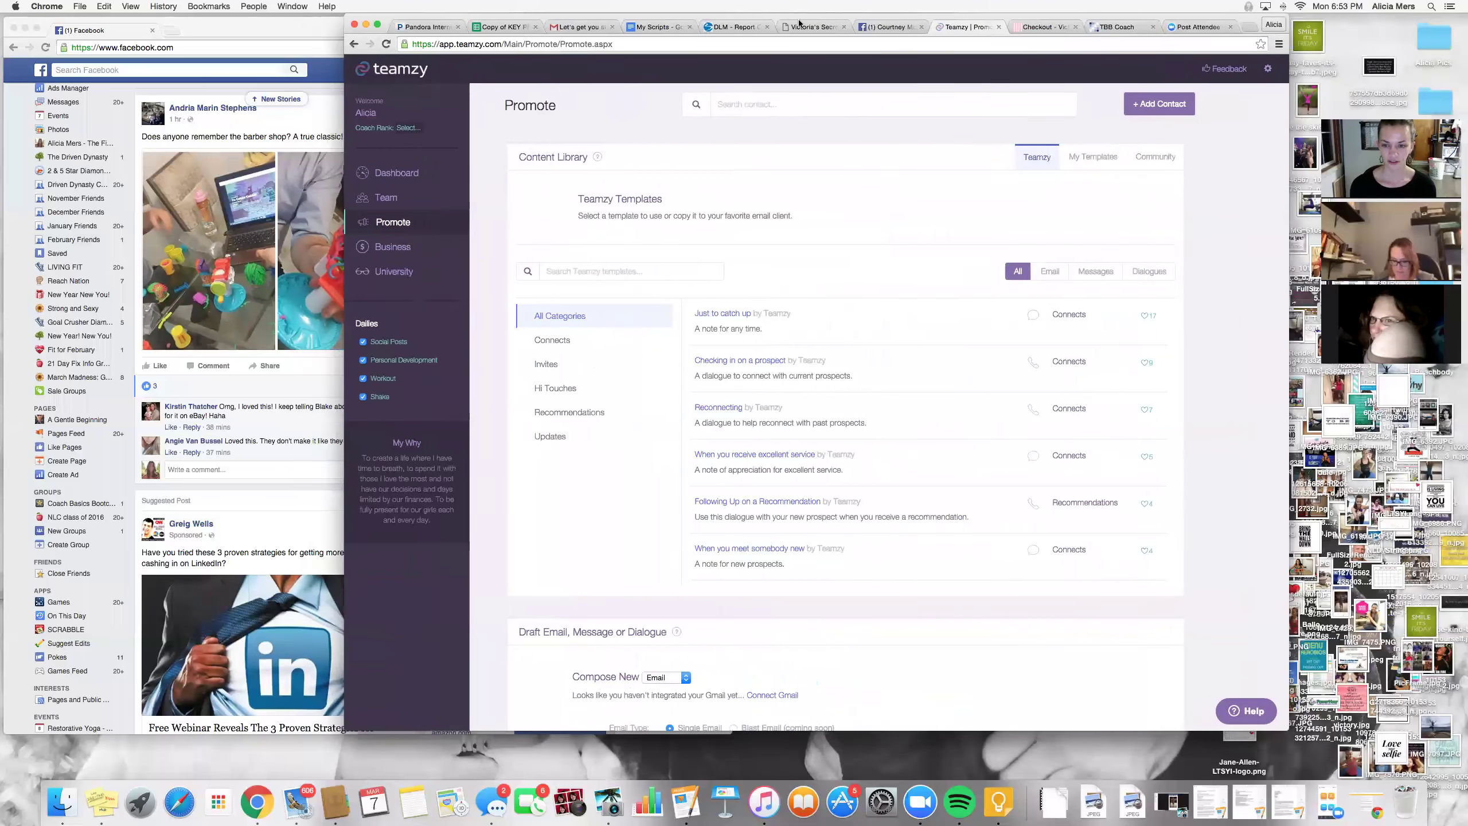
left_click(1051, 273)
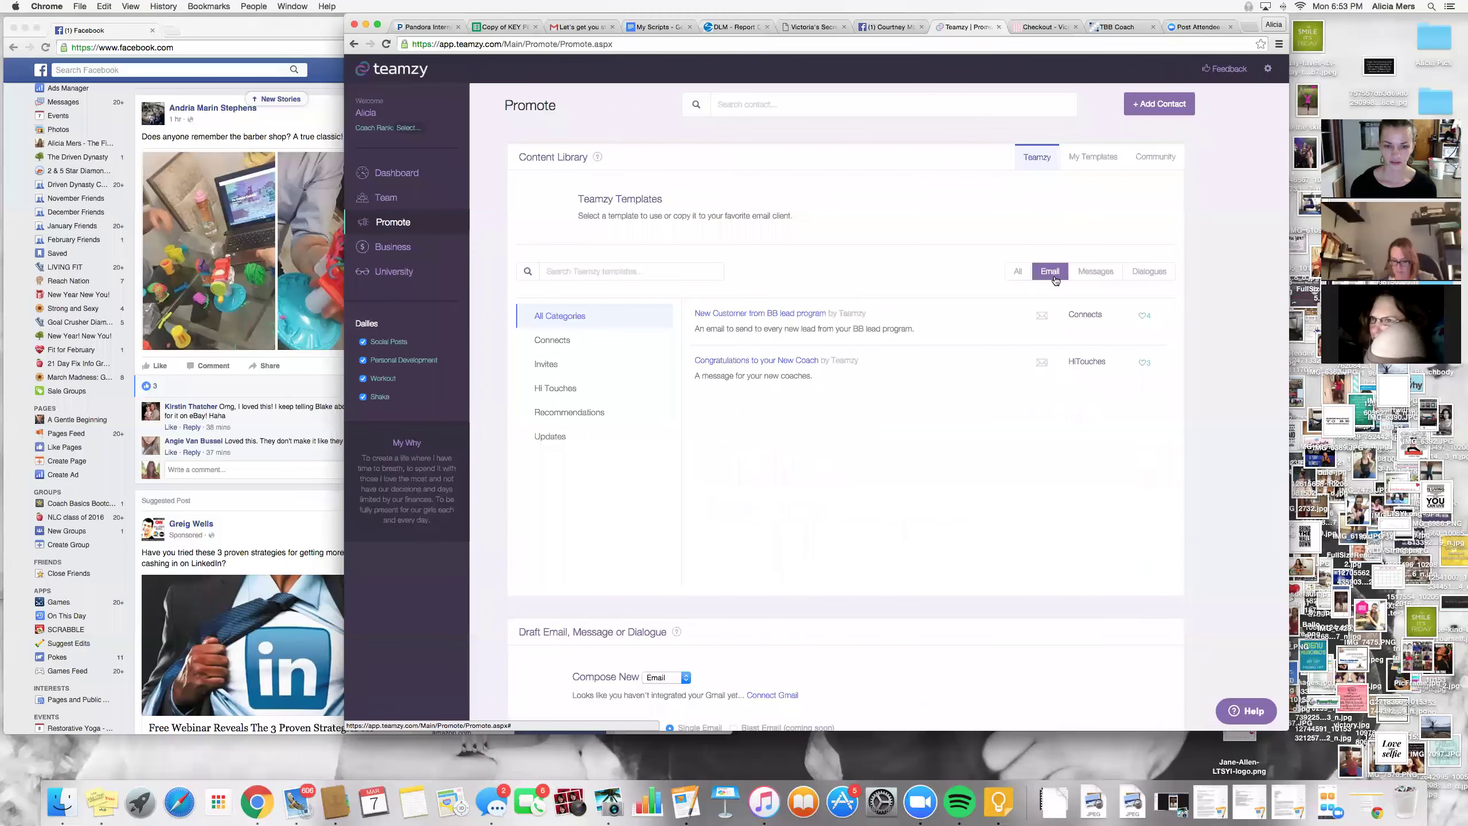
left_click(1097, 276)
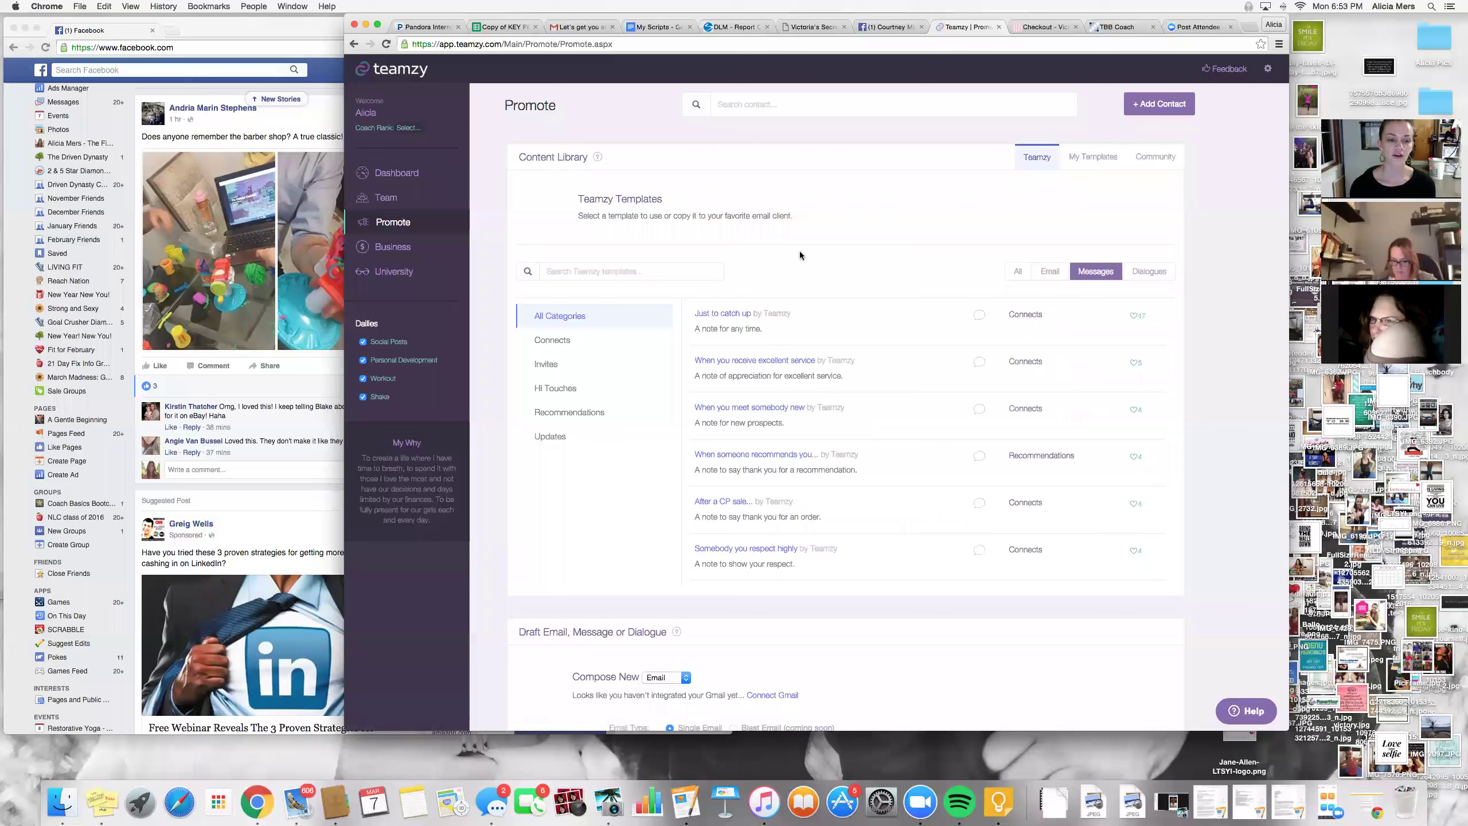
left_click(1080, 161)
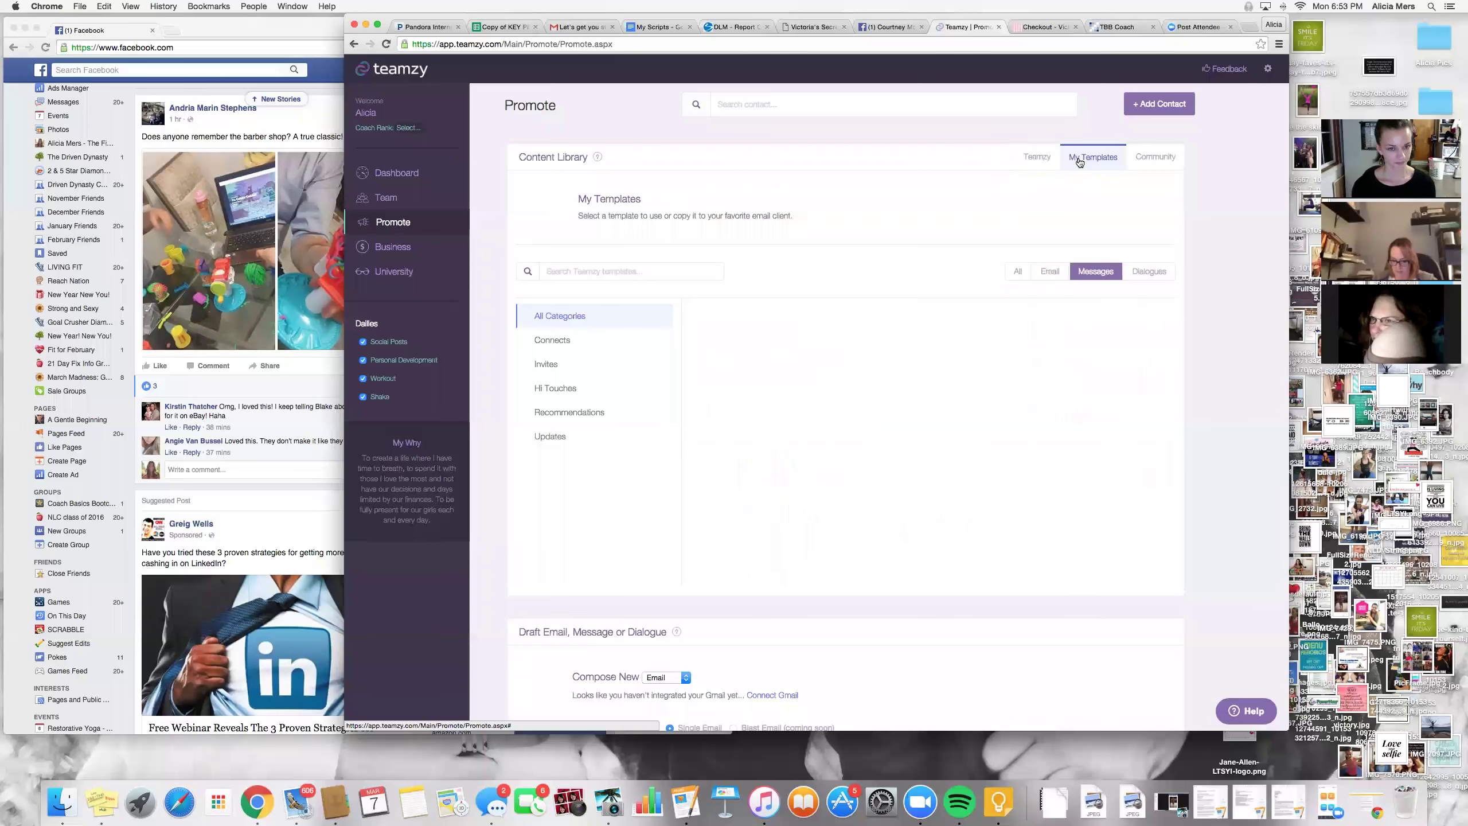
left_click(1050, 271)
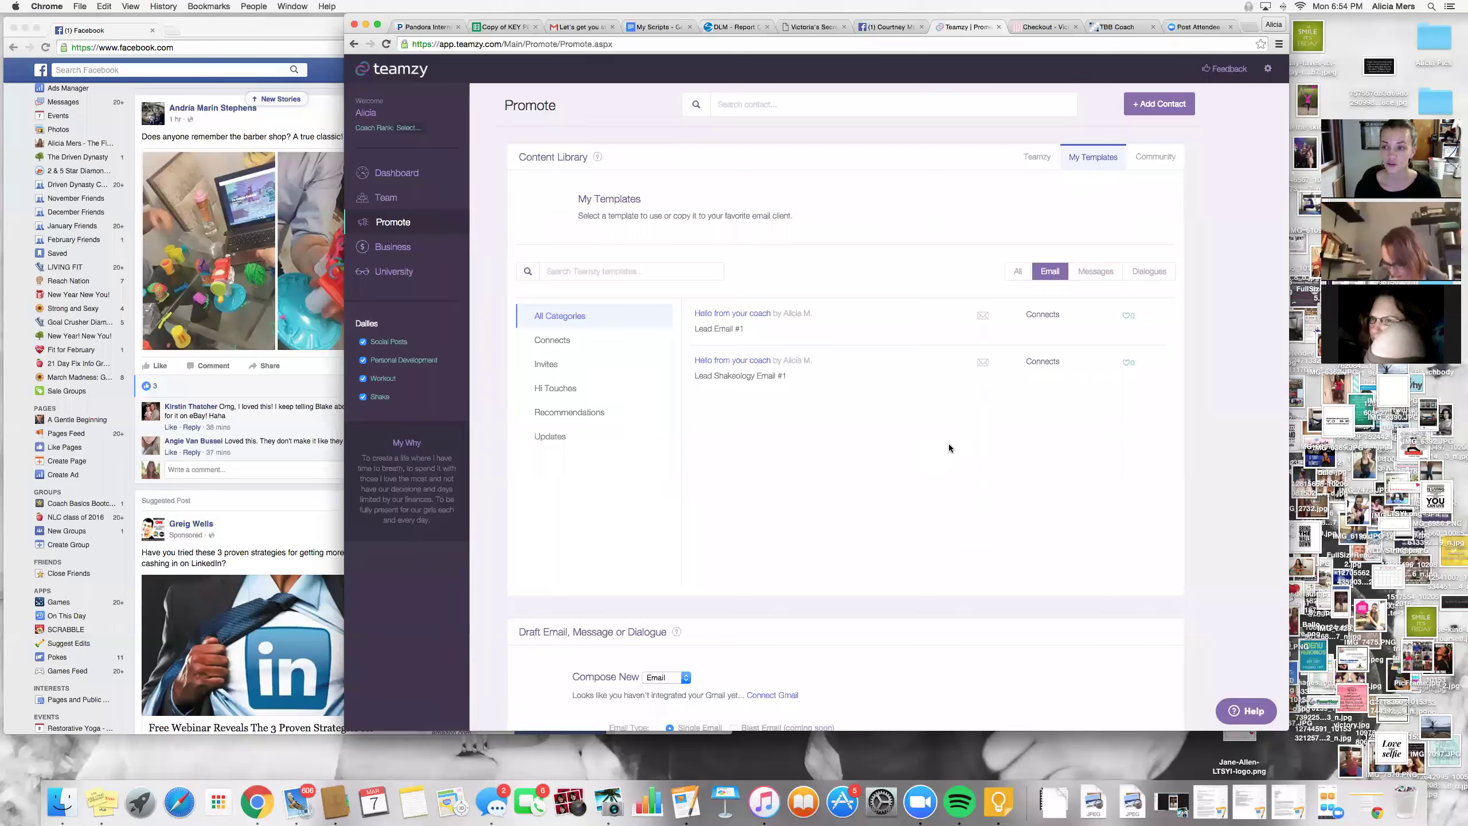
left_click_drag(480, 16, 443, 44)
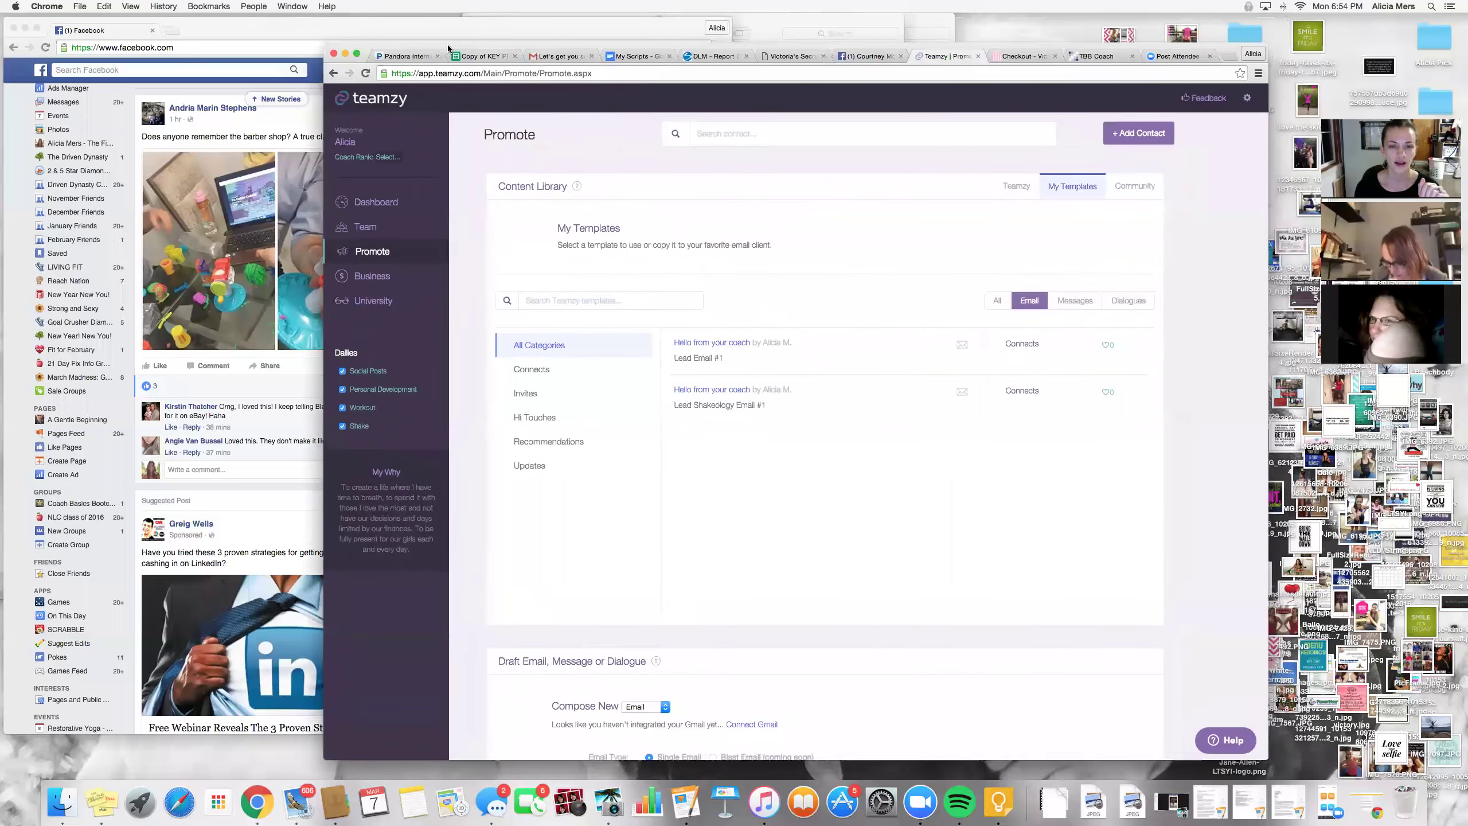
In Gmail, compose a message filled with the Lead Email #1 snippet, close it and return to Promote
left_click(535, 55)
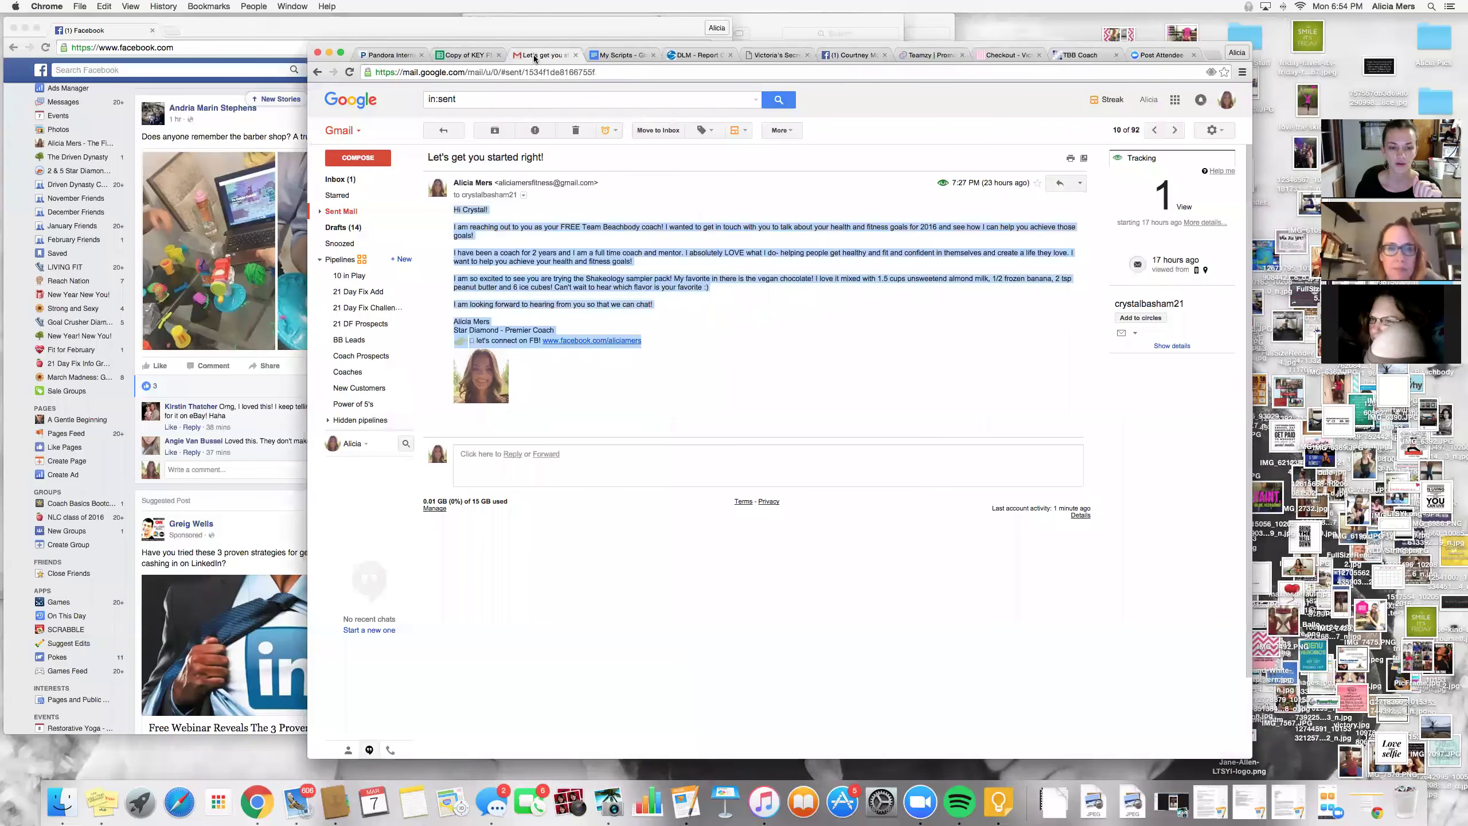
left_click(357, 157)
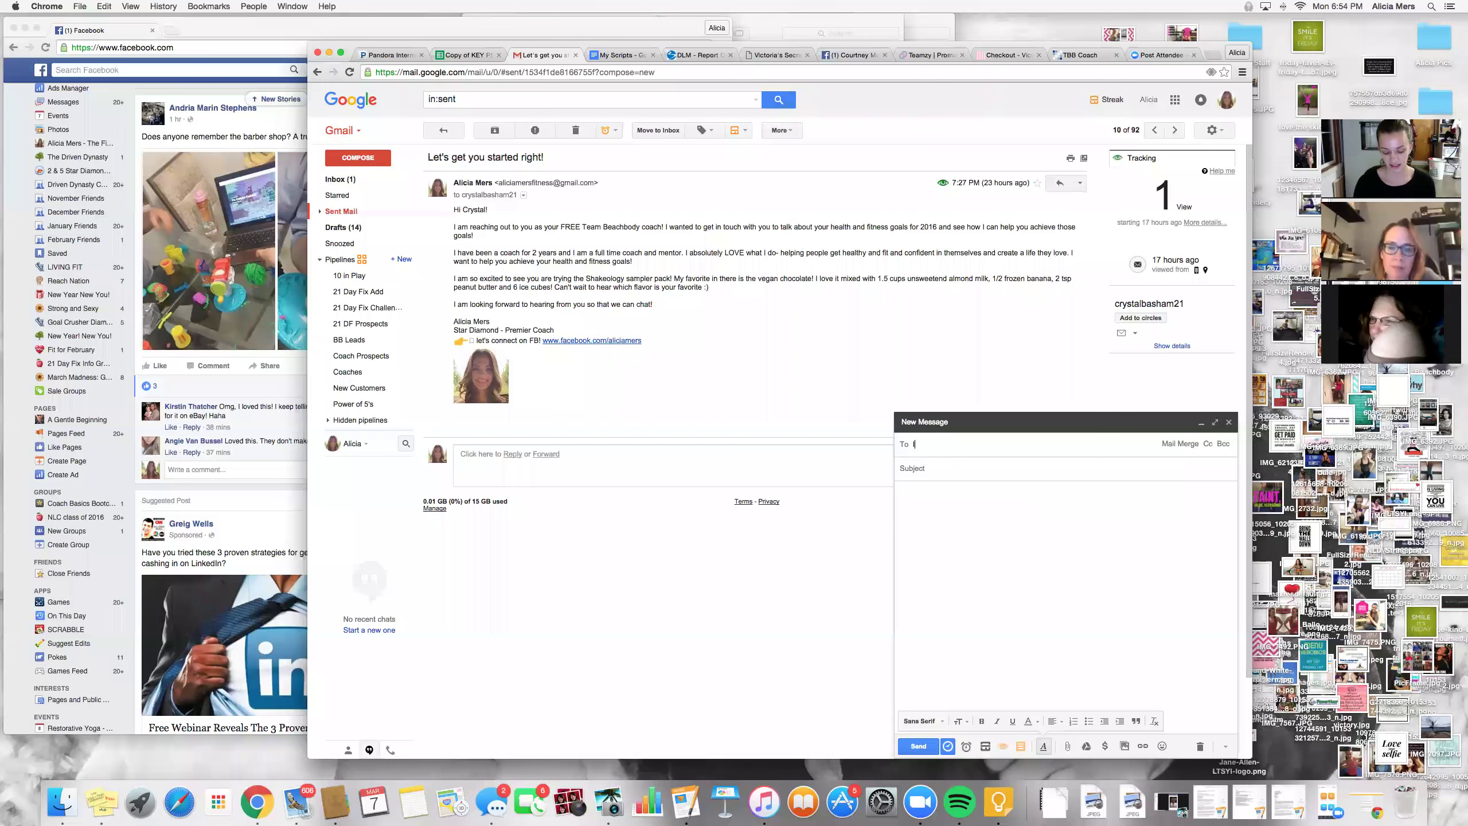
type("eademail")
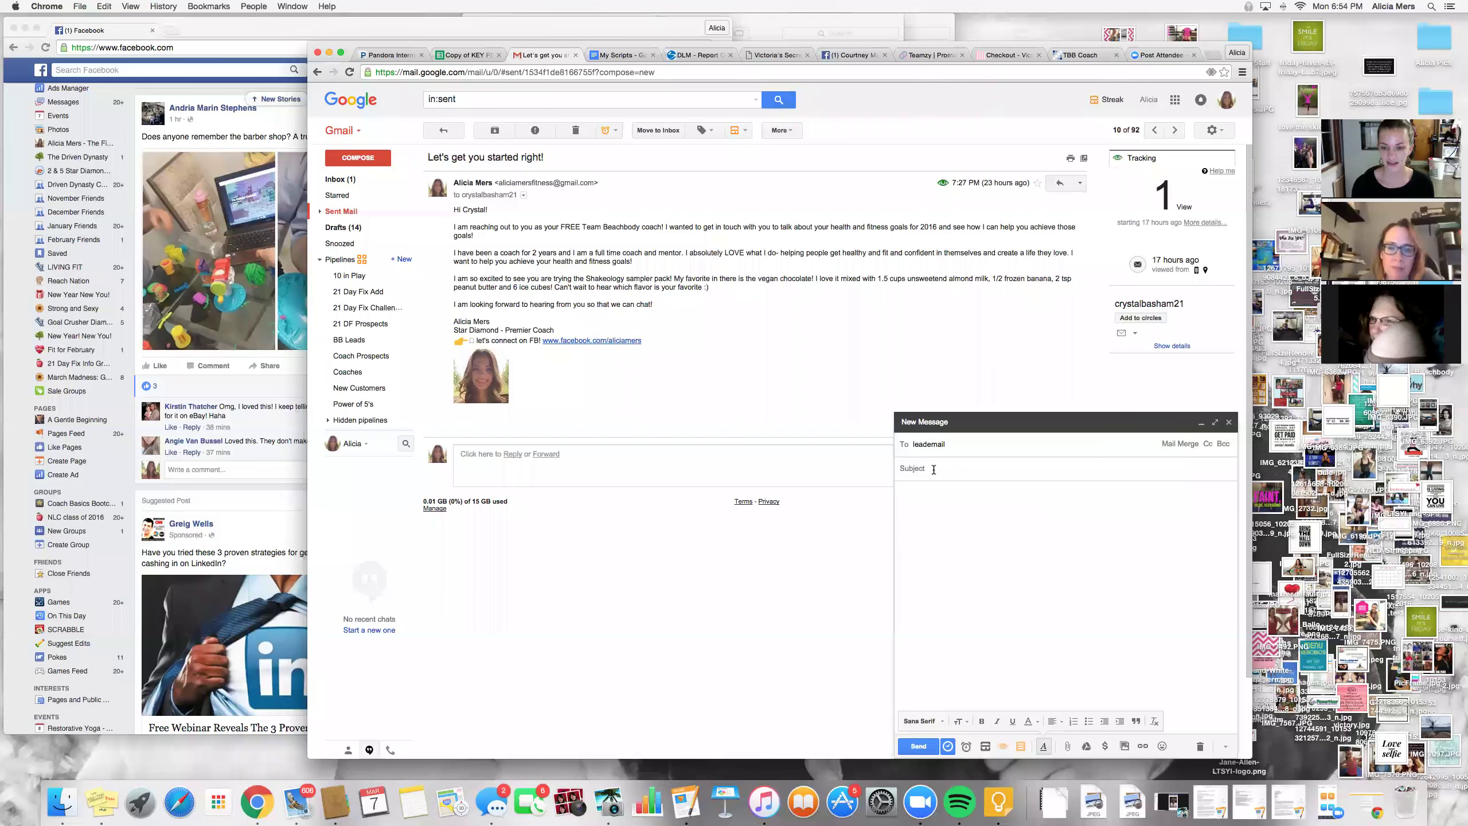
left_click(1023, 748)
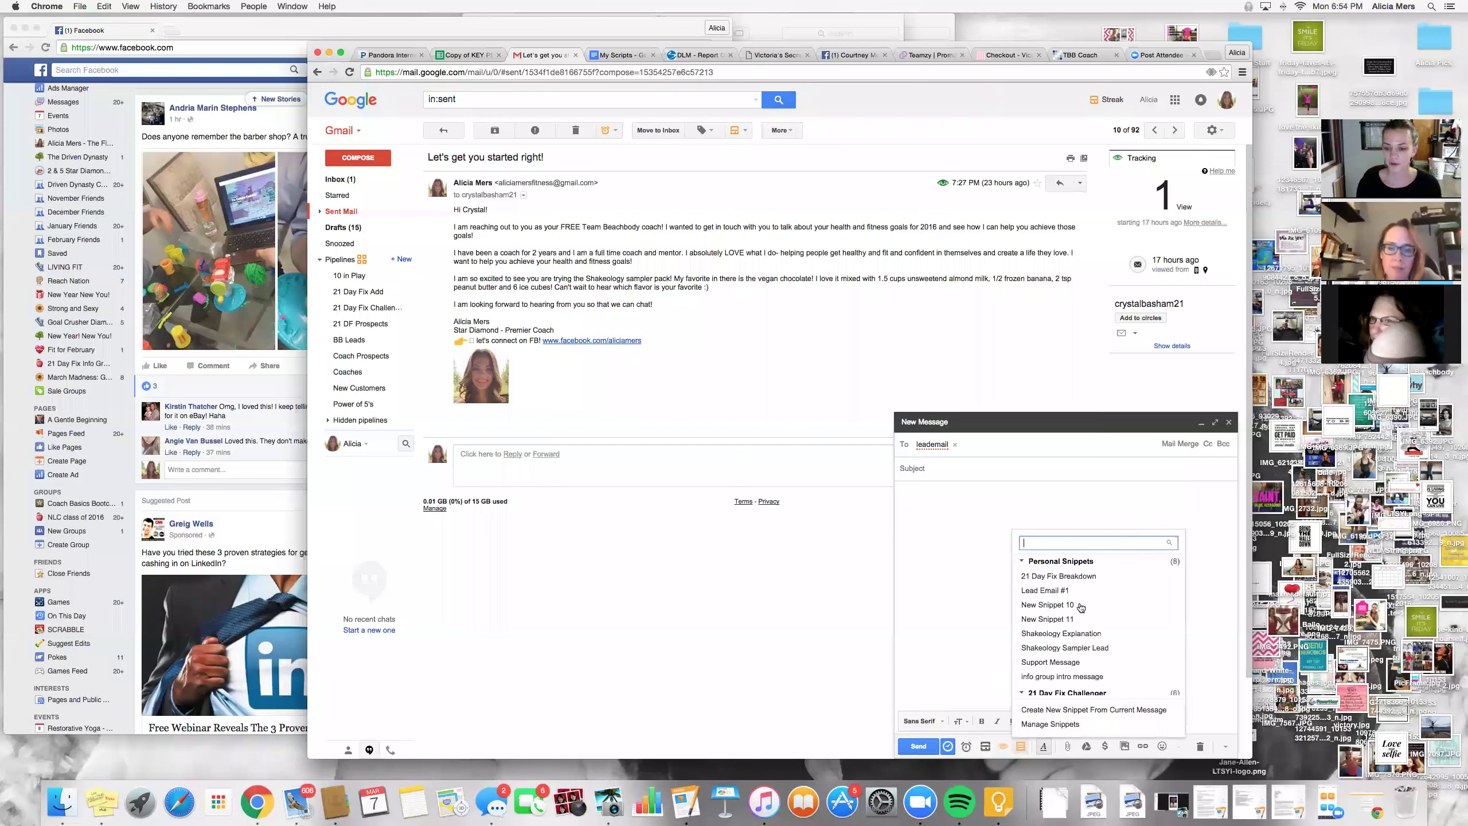
left_click(1052, 589)
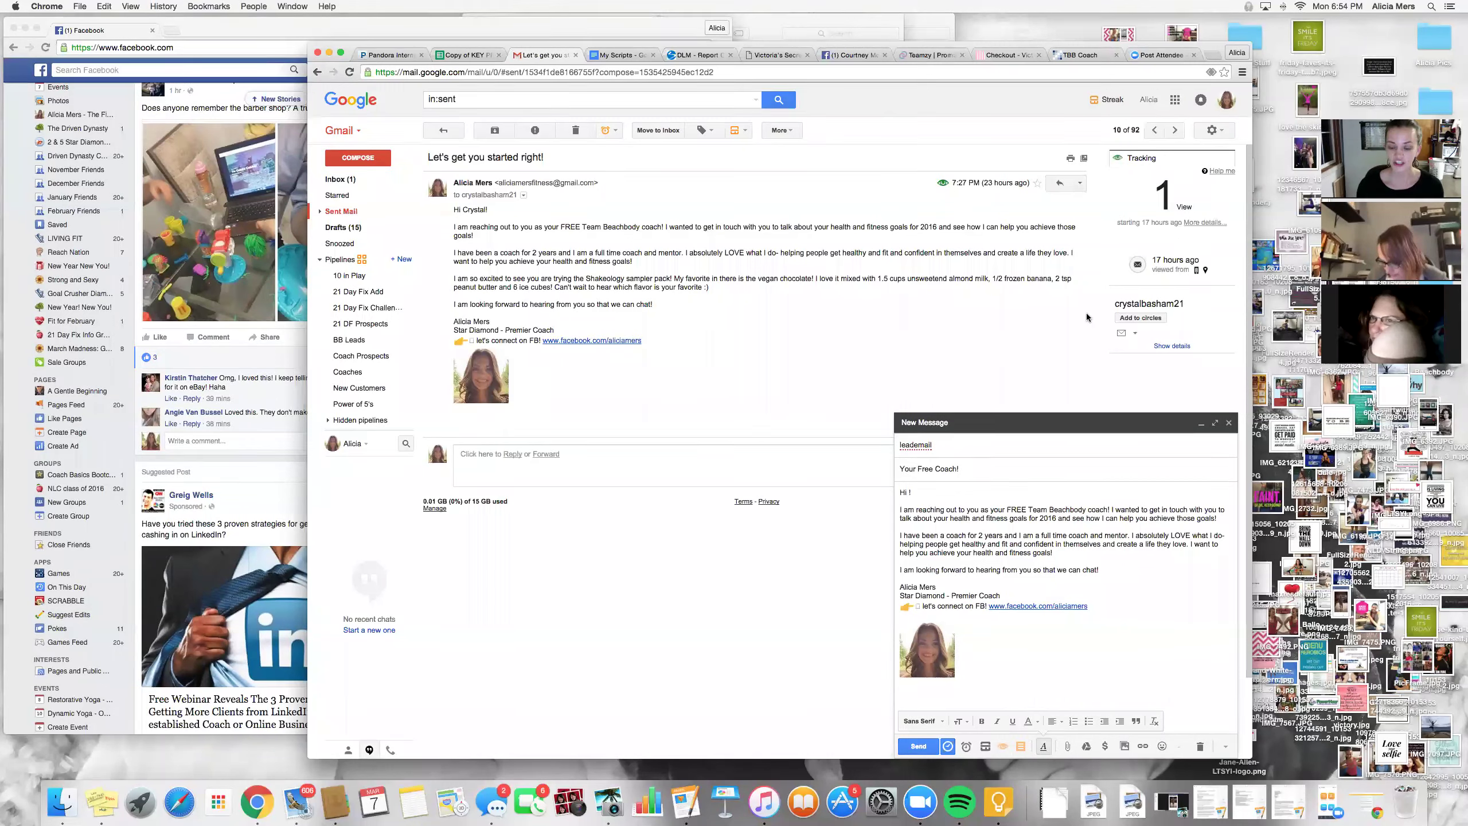
left_click(1229, 423)
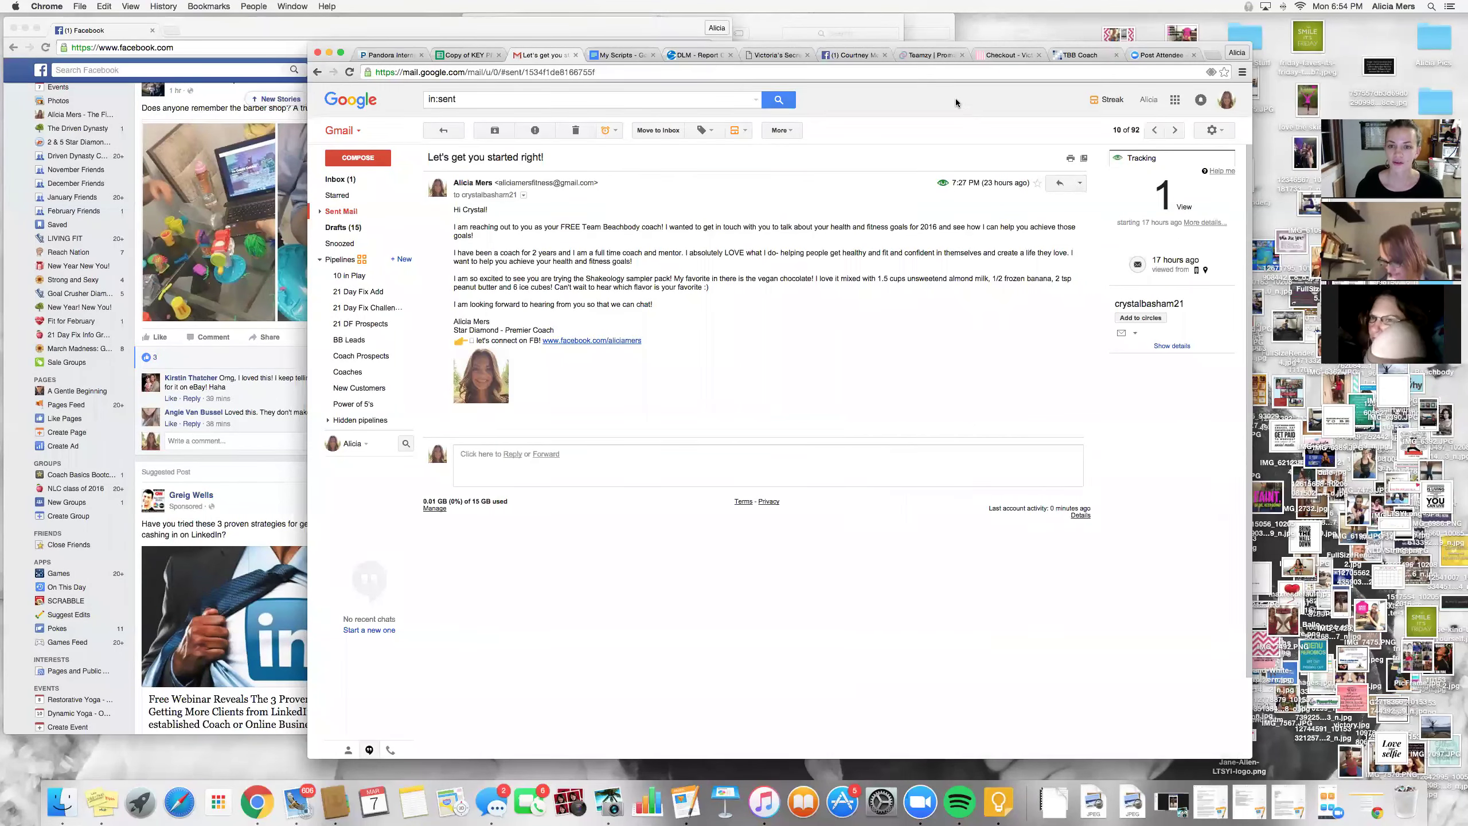
left_click(918, 56)
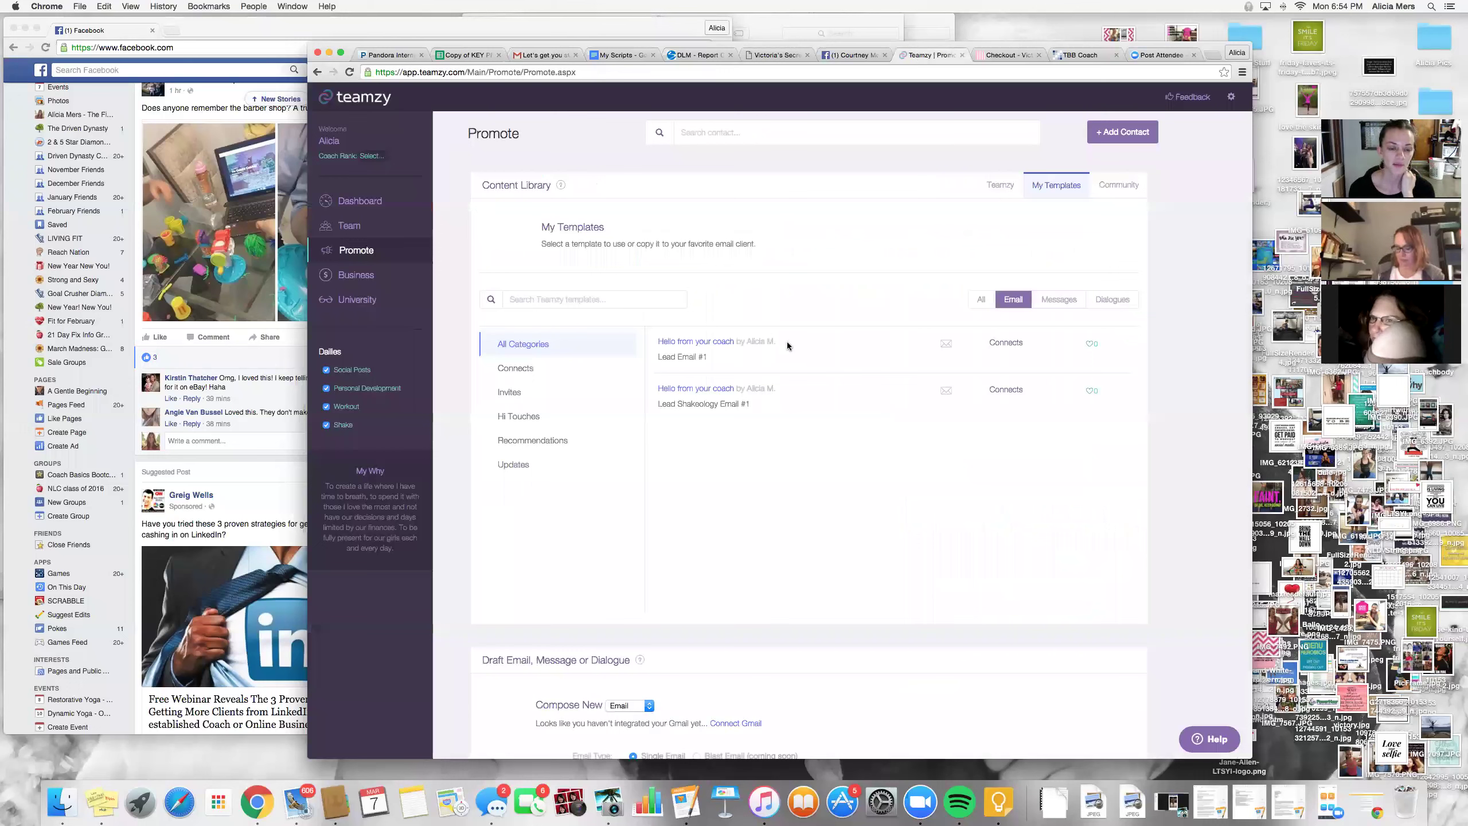
Expand the 'Hello from your coach' template, then go to the Business stats page
left_click(688, 342)
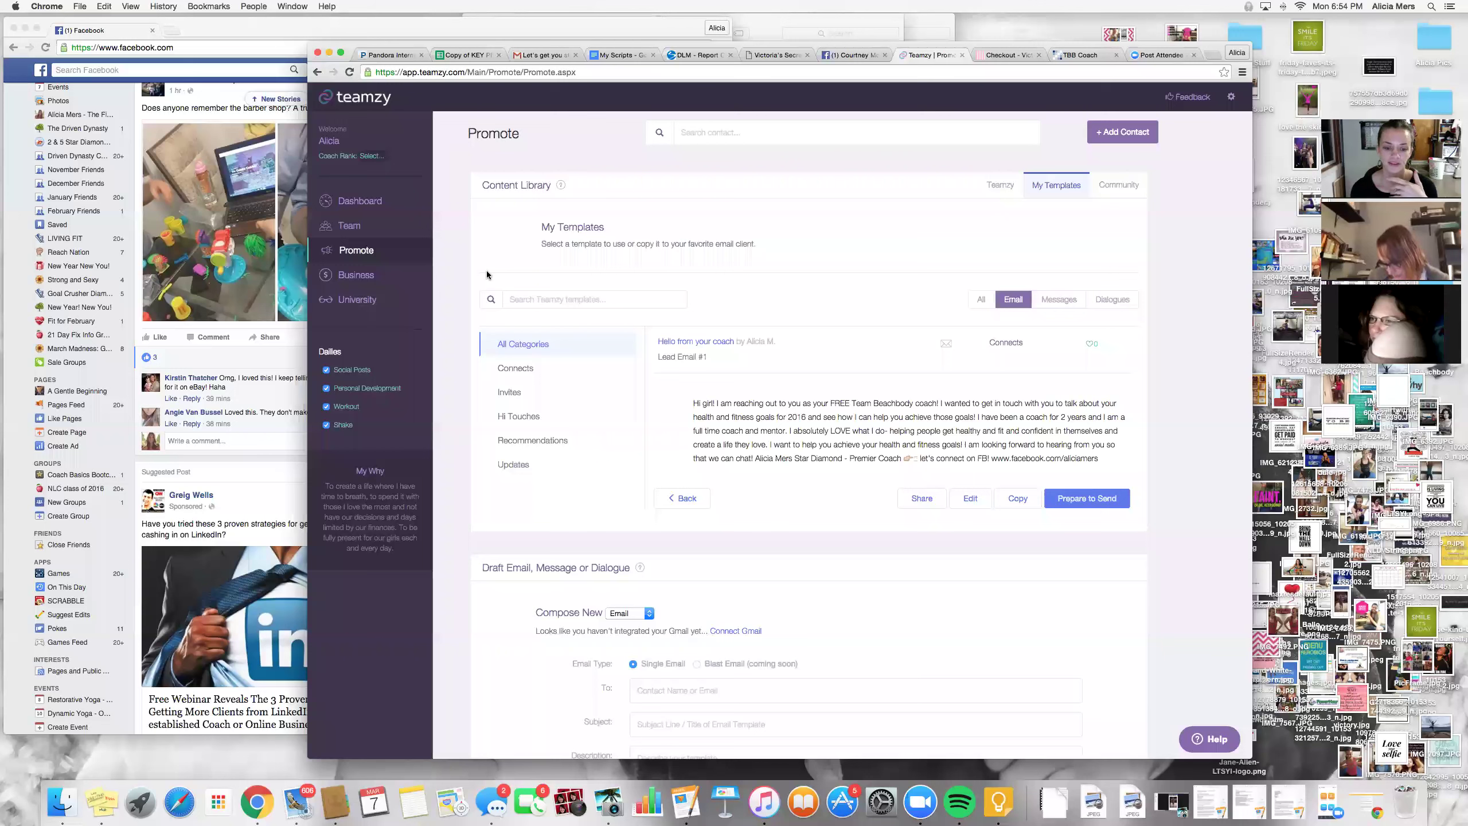
scroll(643, 321, "down", 5)
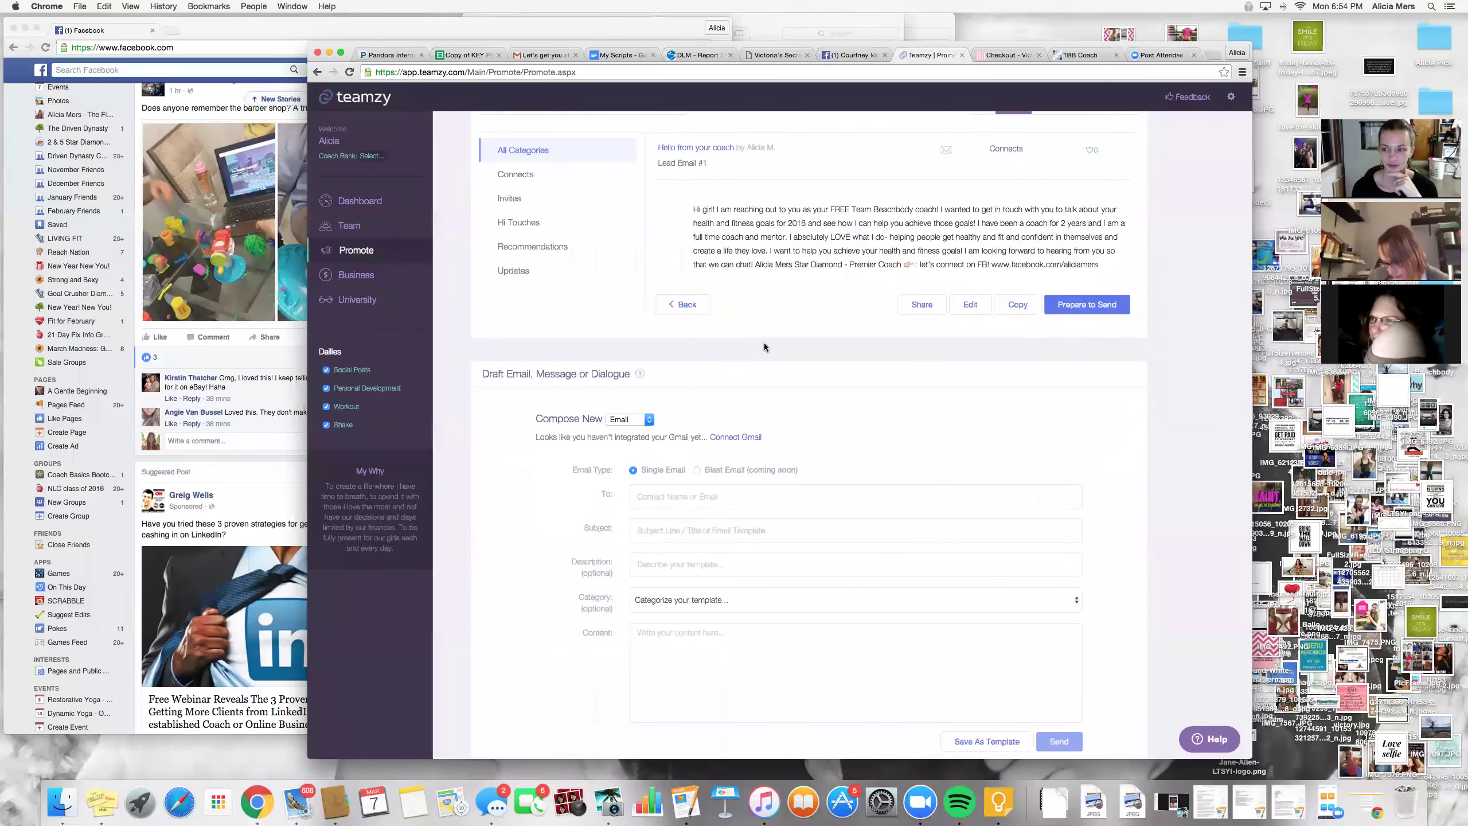
scroll(764, 343, "up", 3)
scroll(764, 342, "up", 2)
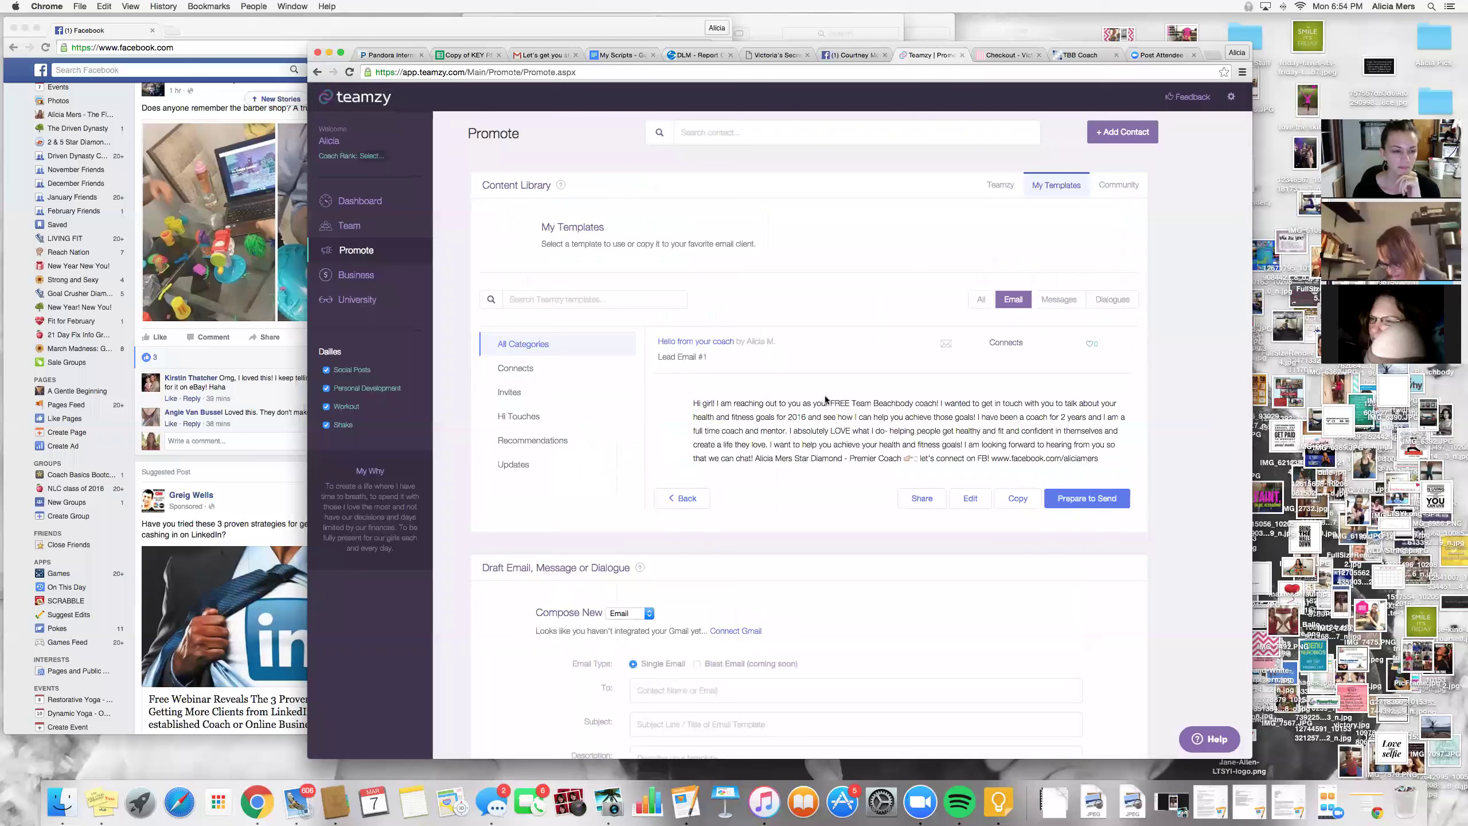
left_click(355, 274)
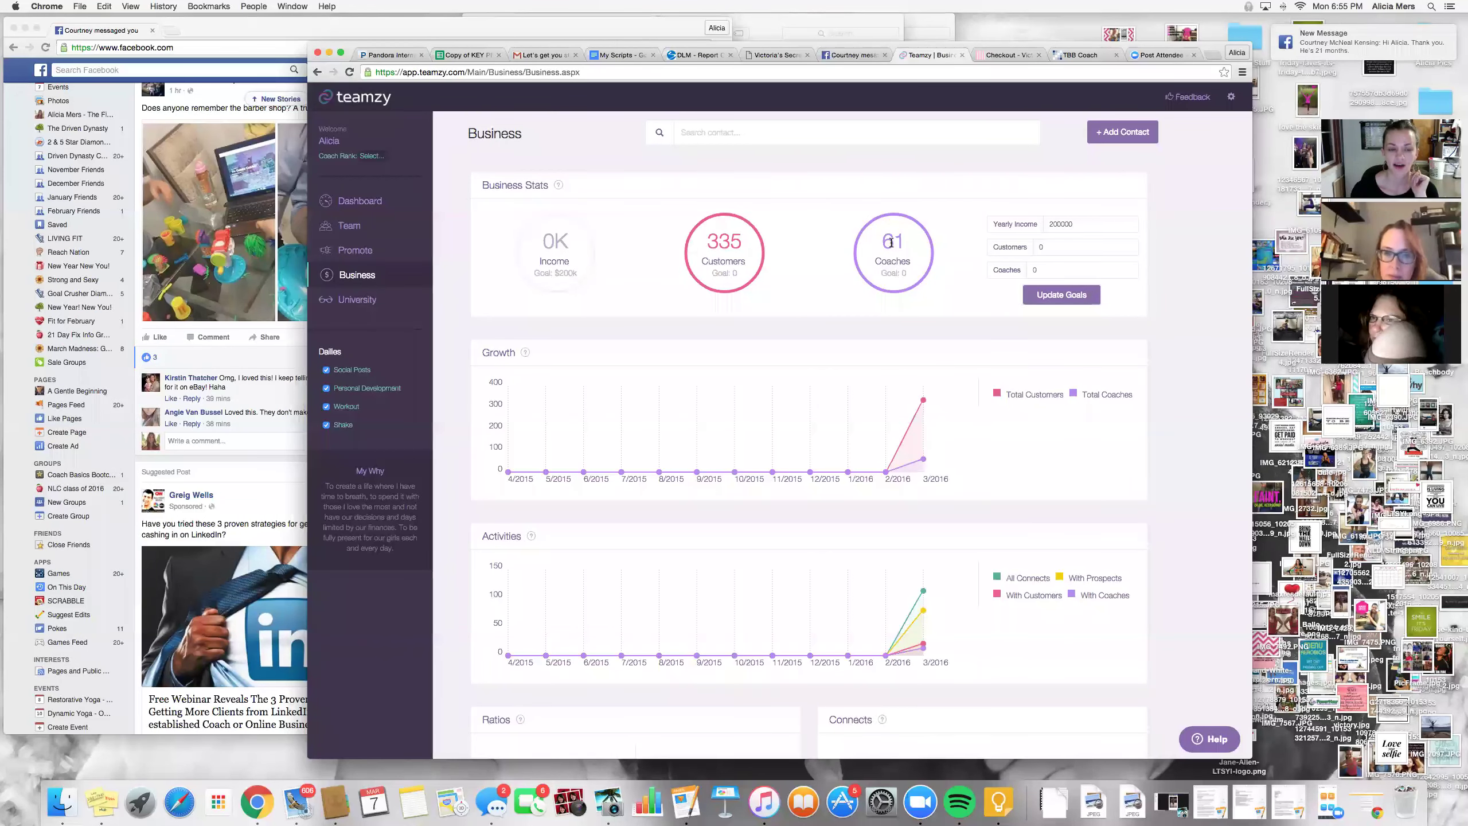
scroll(884, 333, "down", 3)
scroll(965, 383, "down", 2)
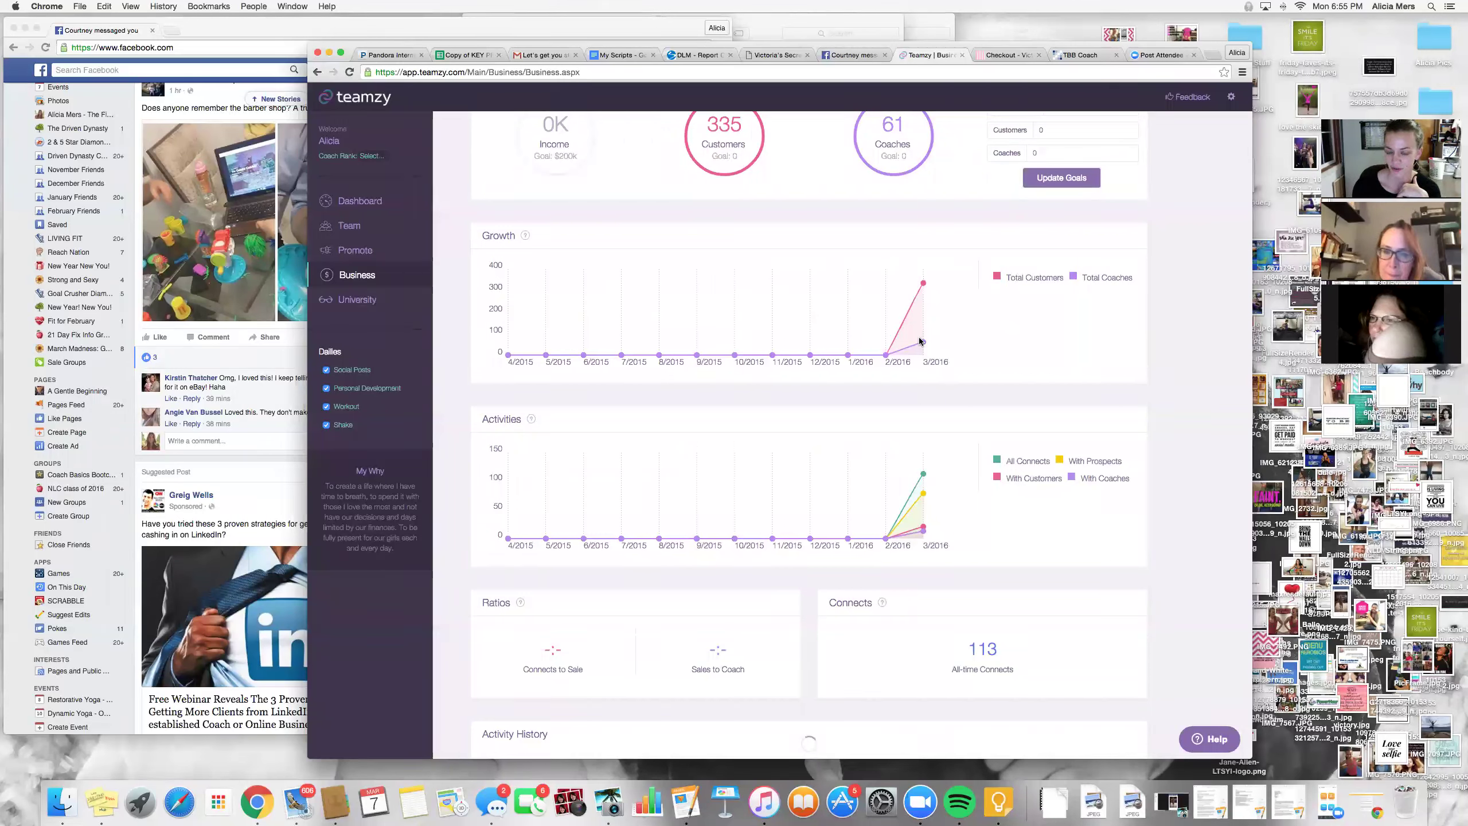
scroll(961, 533, "down", 3)
scroll(962, 532, "down", 2)
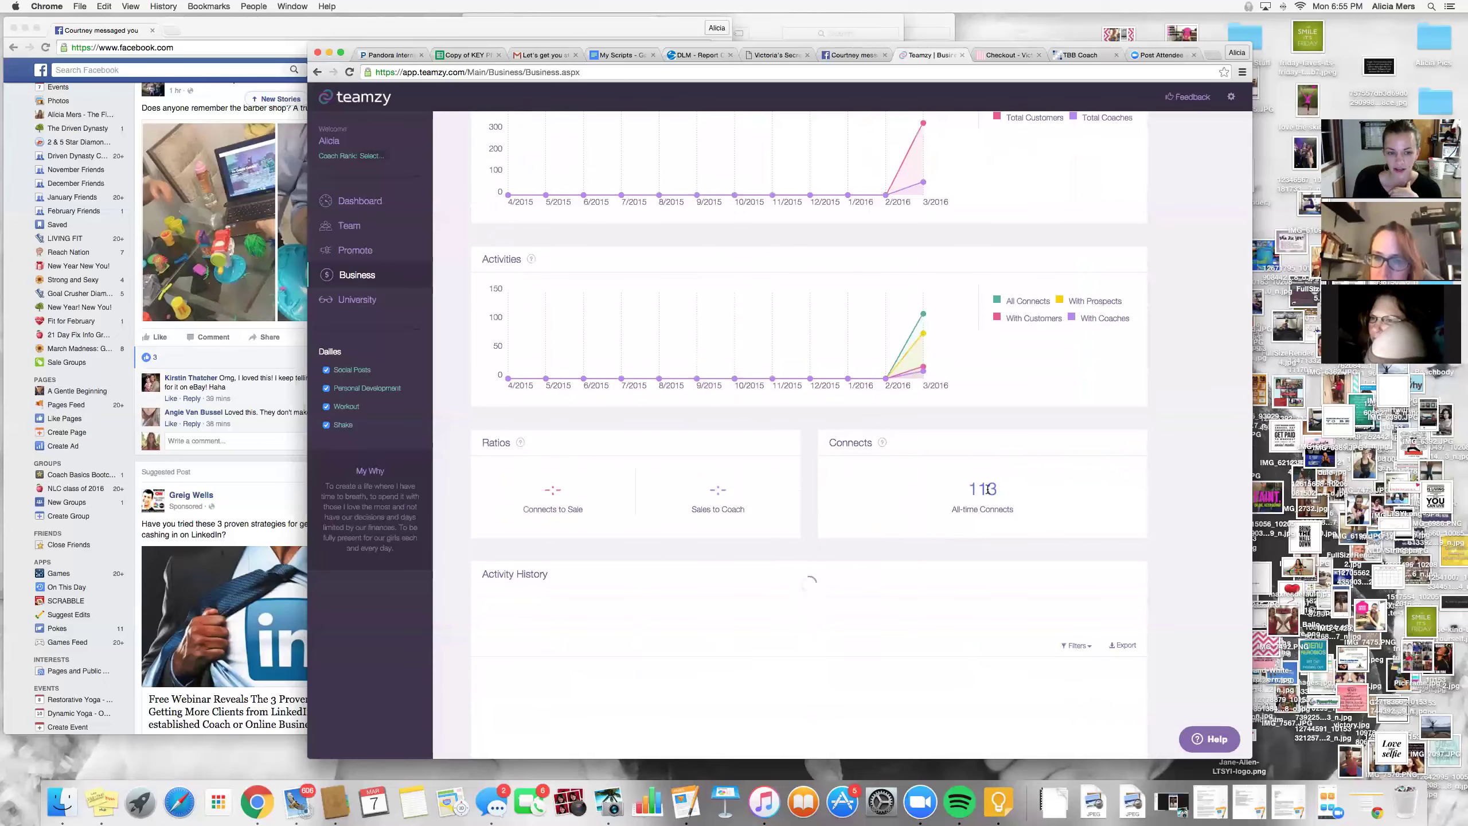
scroll(910, 460, "down", 3)
scroll(910, 460, "down", 3)
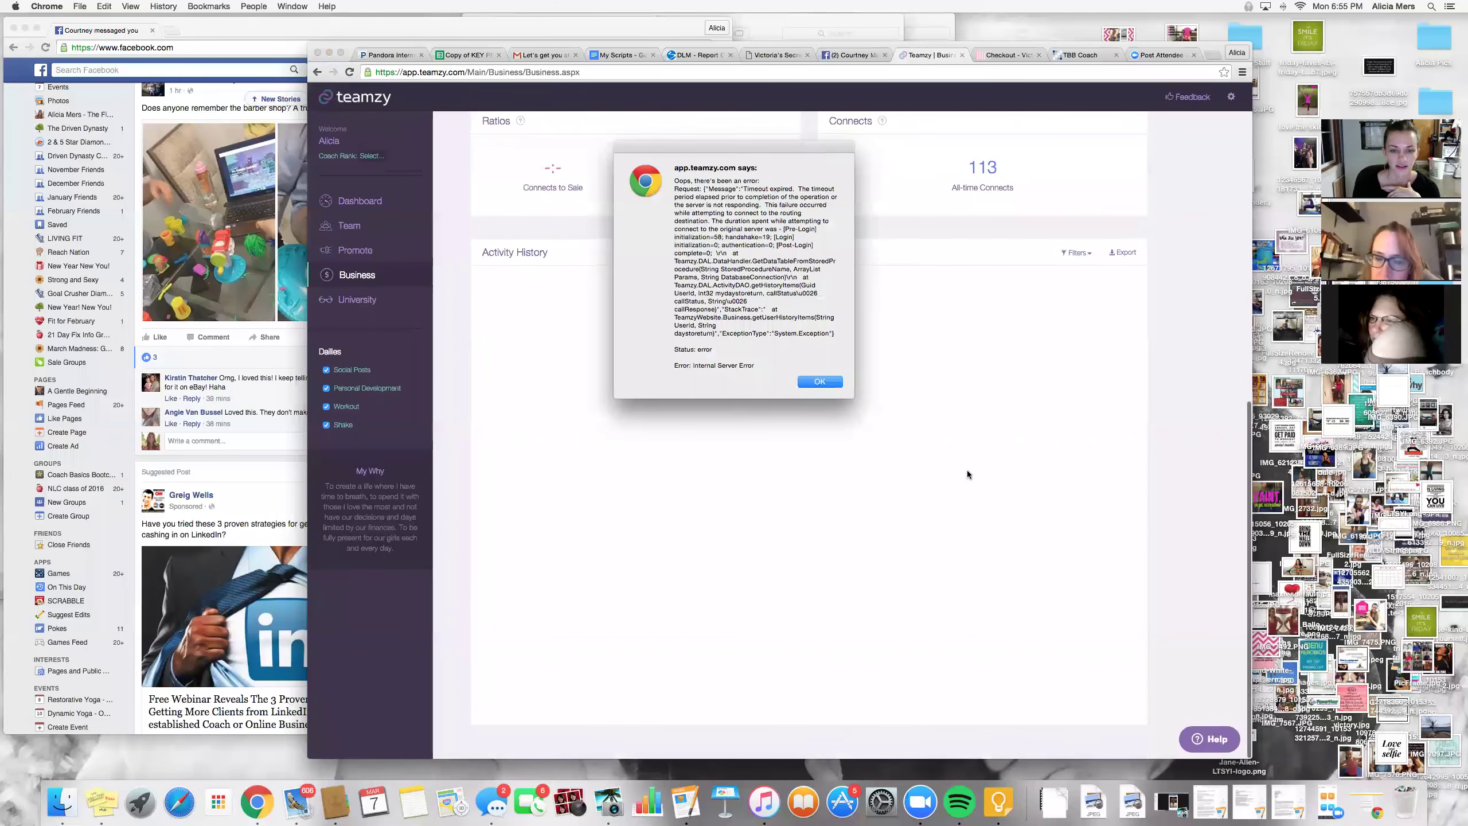
Dismiss the Internal Server Error alert and return to the Promote library
left_click(825, 384)
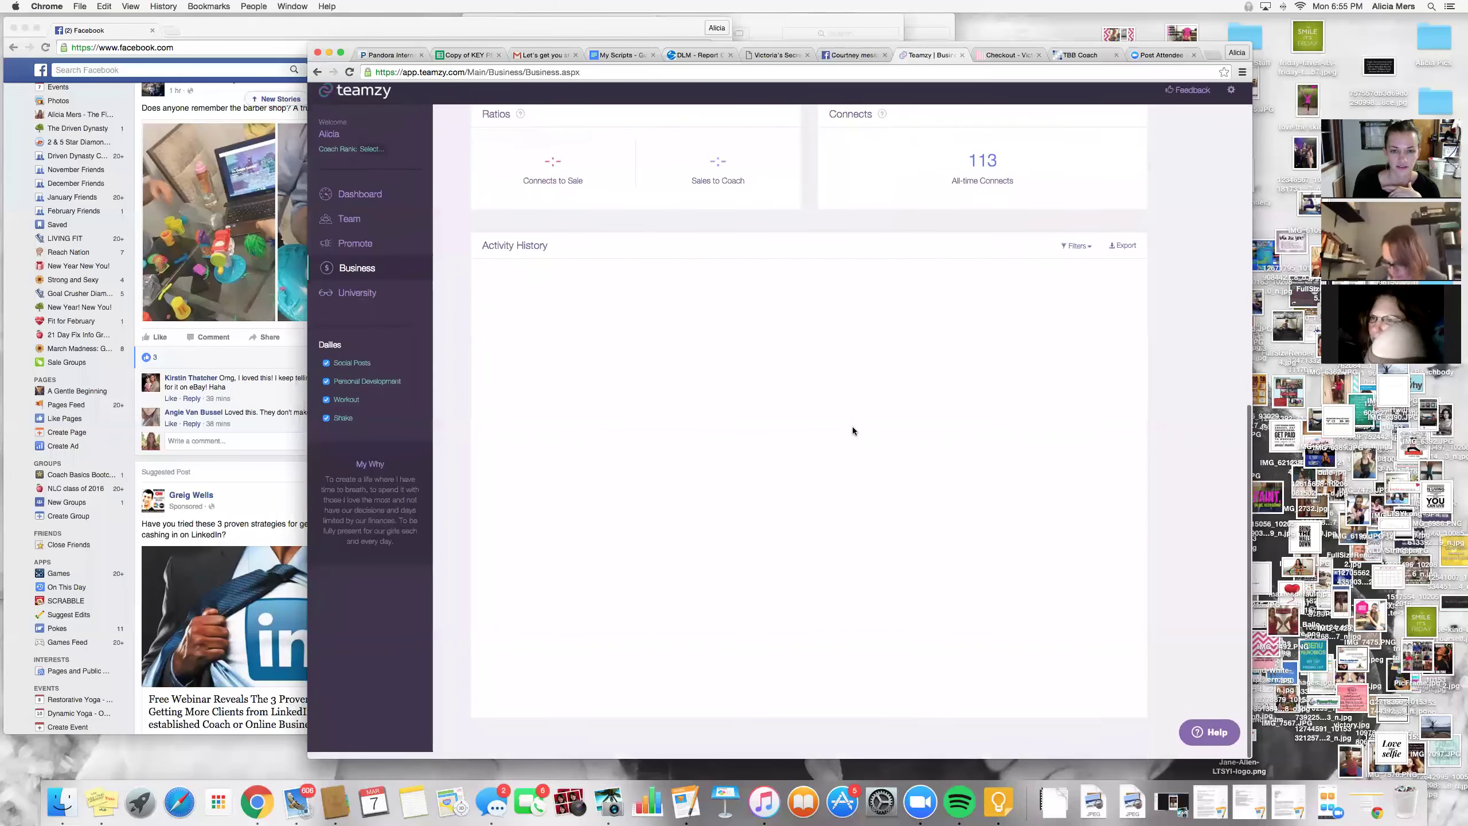
scroll(852, 427, "up", 4)
scroll(852, 426, "down", 4)
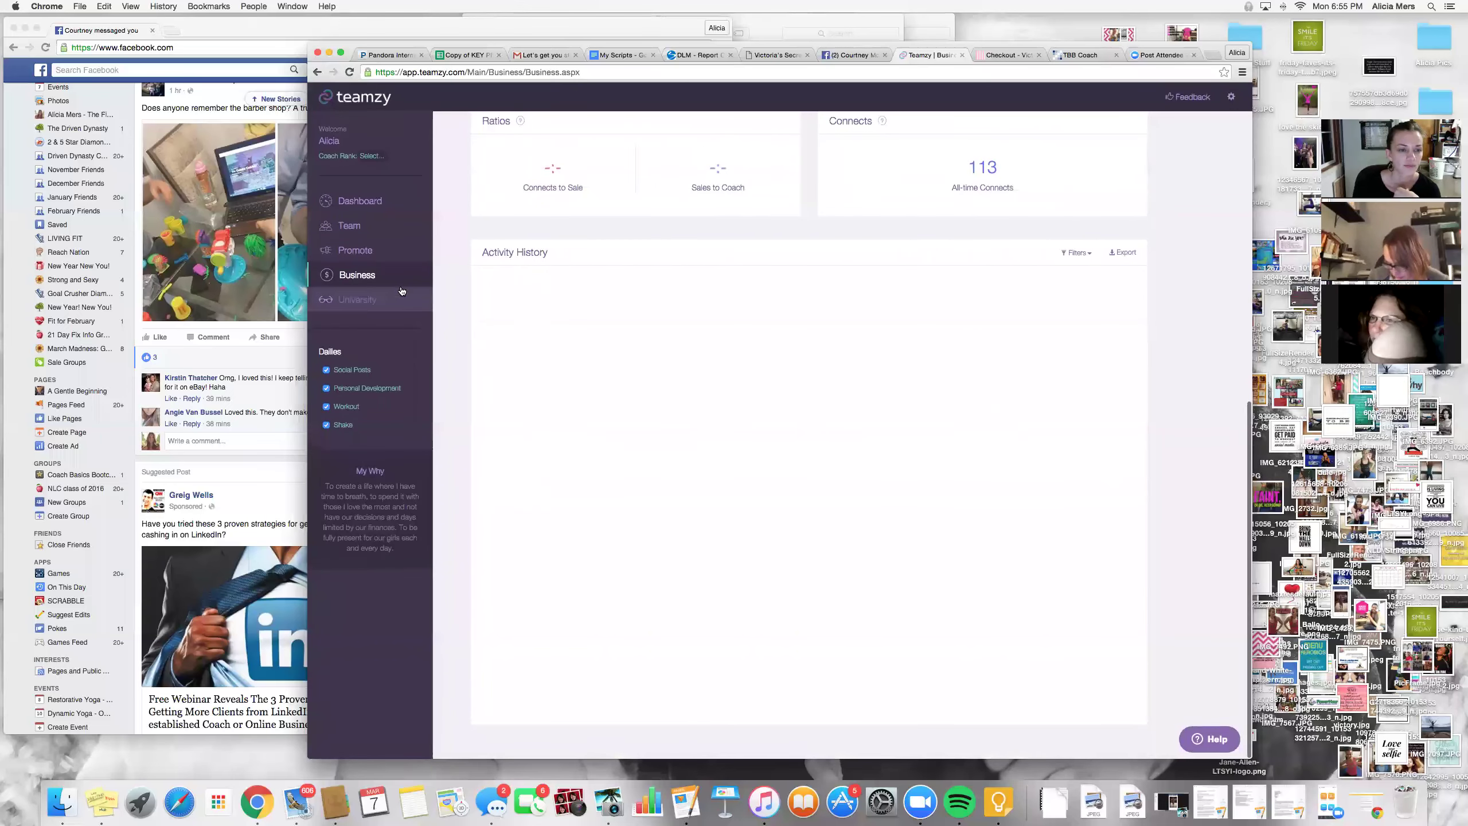
left_click(357, 250)
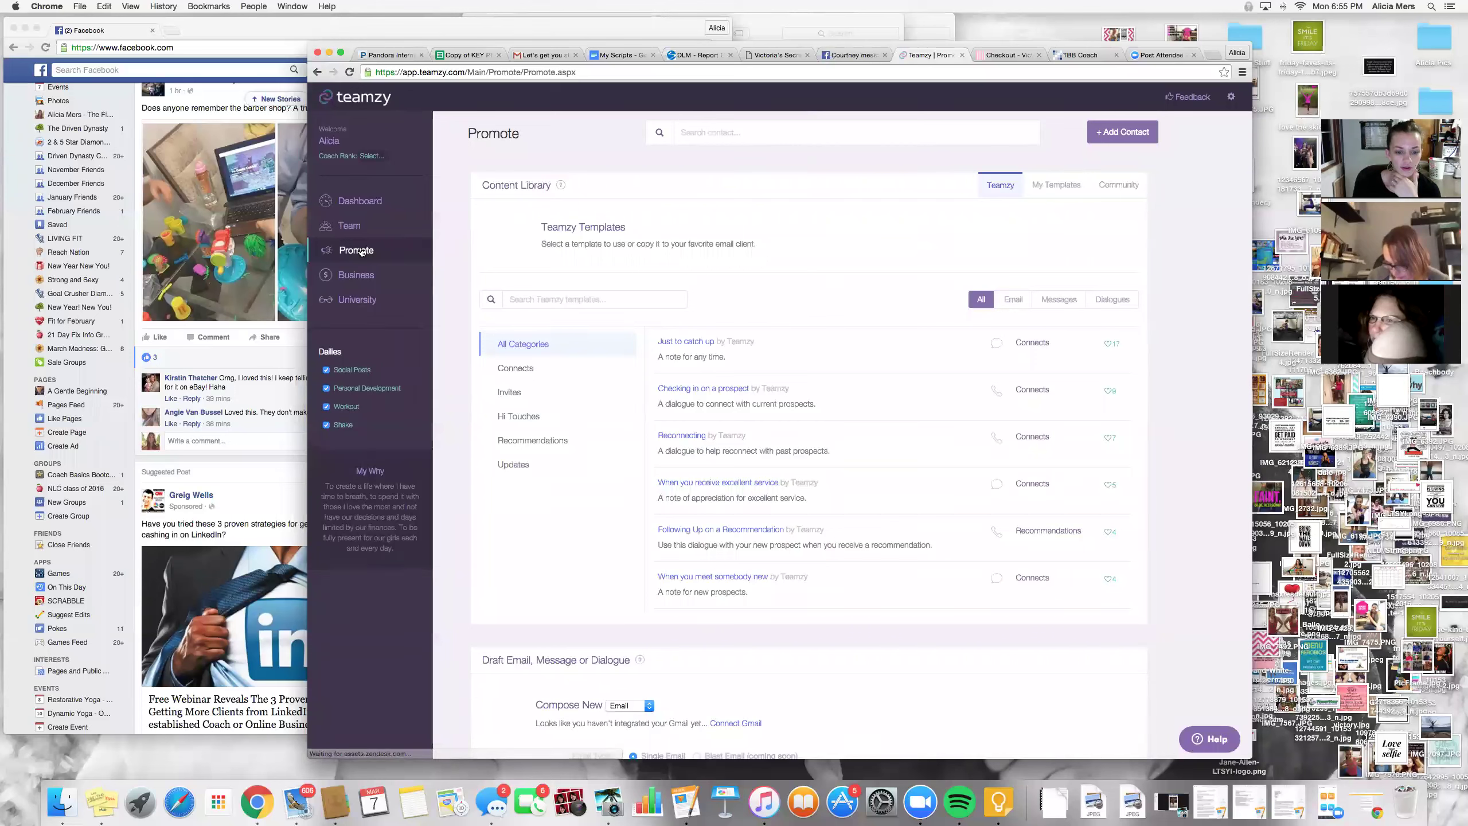
left_click(357, 274)
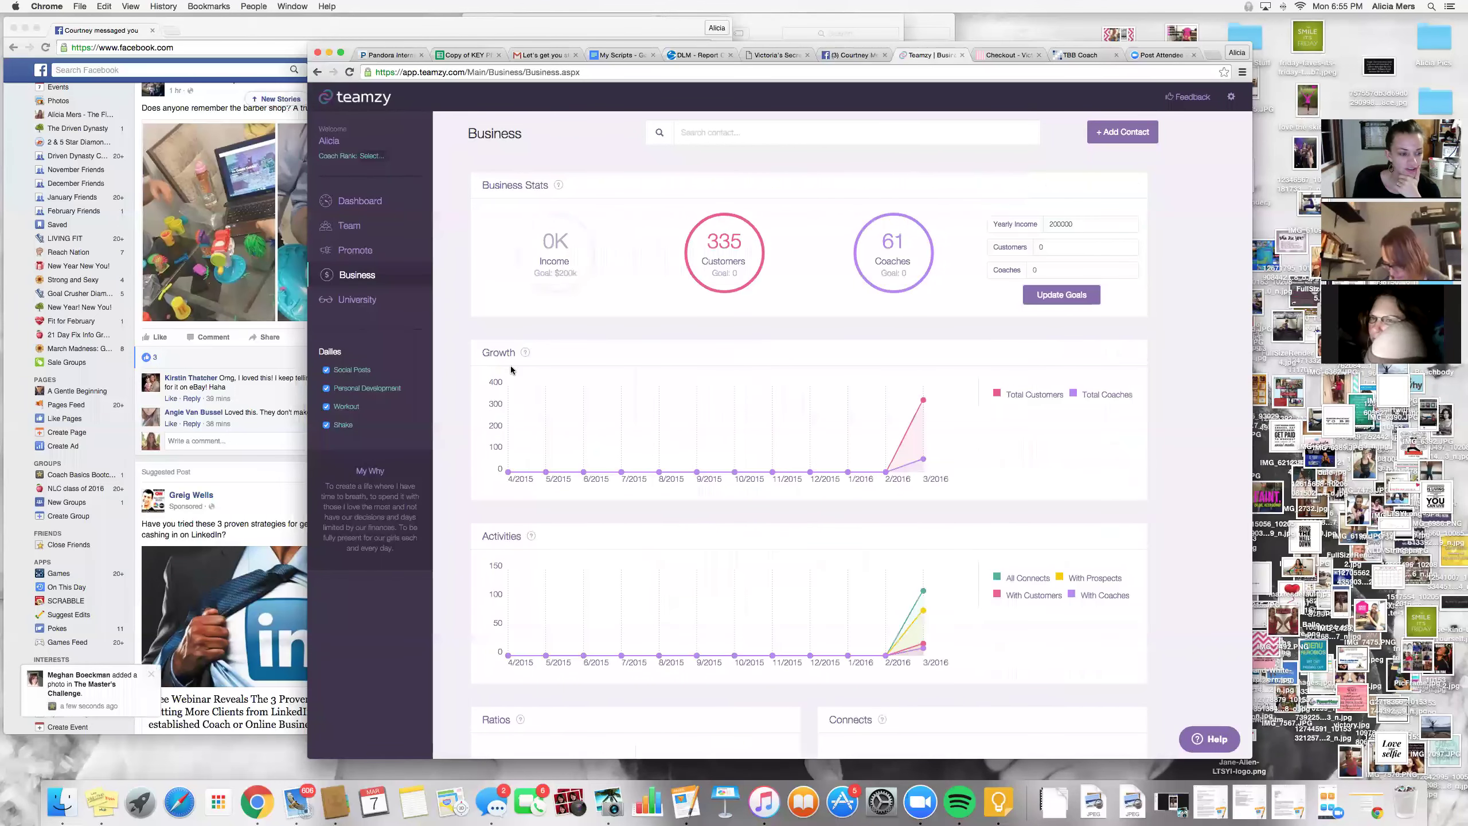
scroll(517, 372, "down", 8)
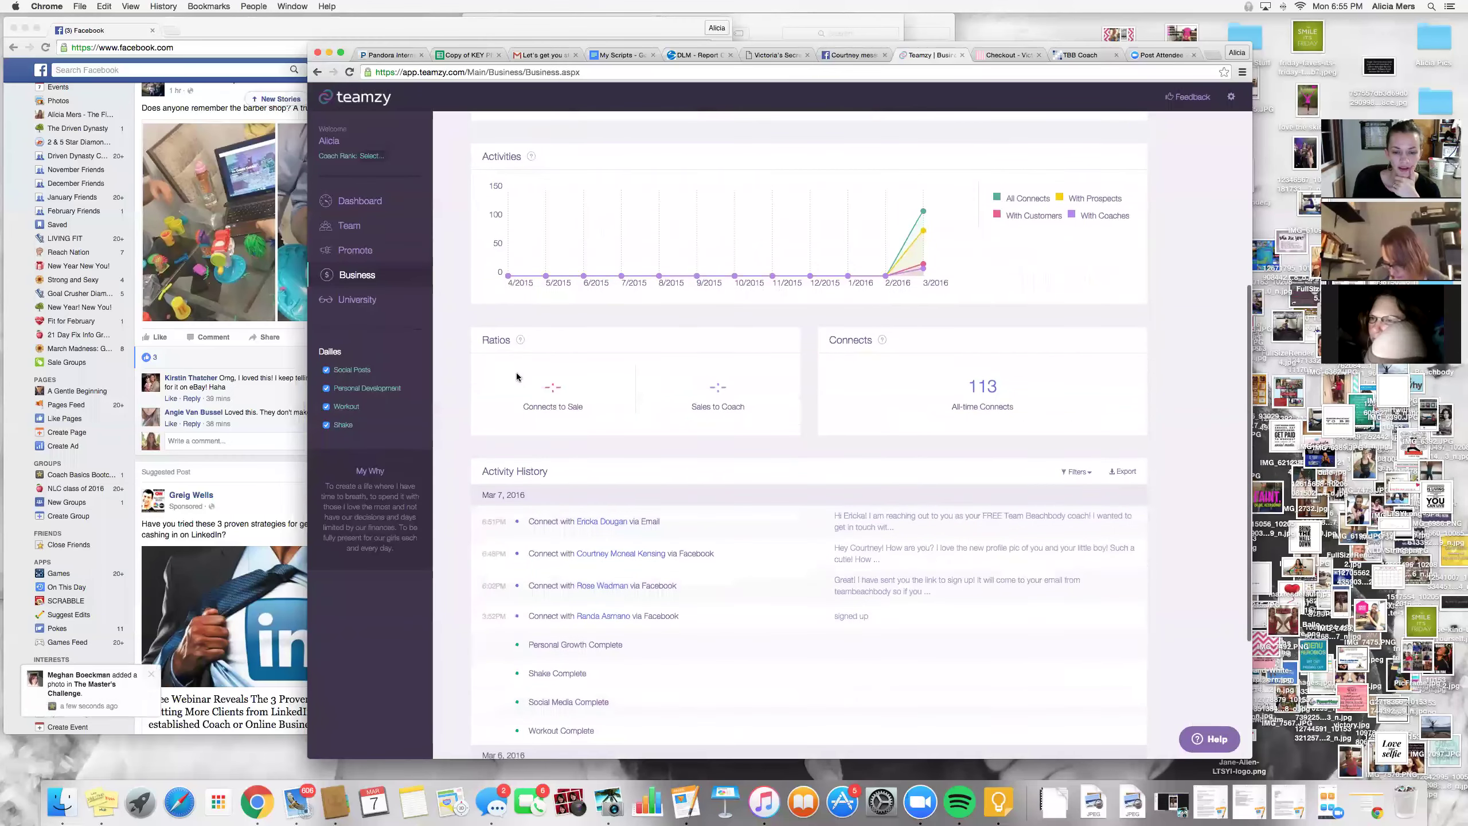
scroll(515, 372, "down", 5)
scroll(516, 372, "down", 5)
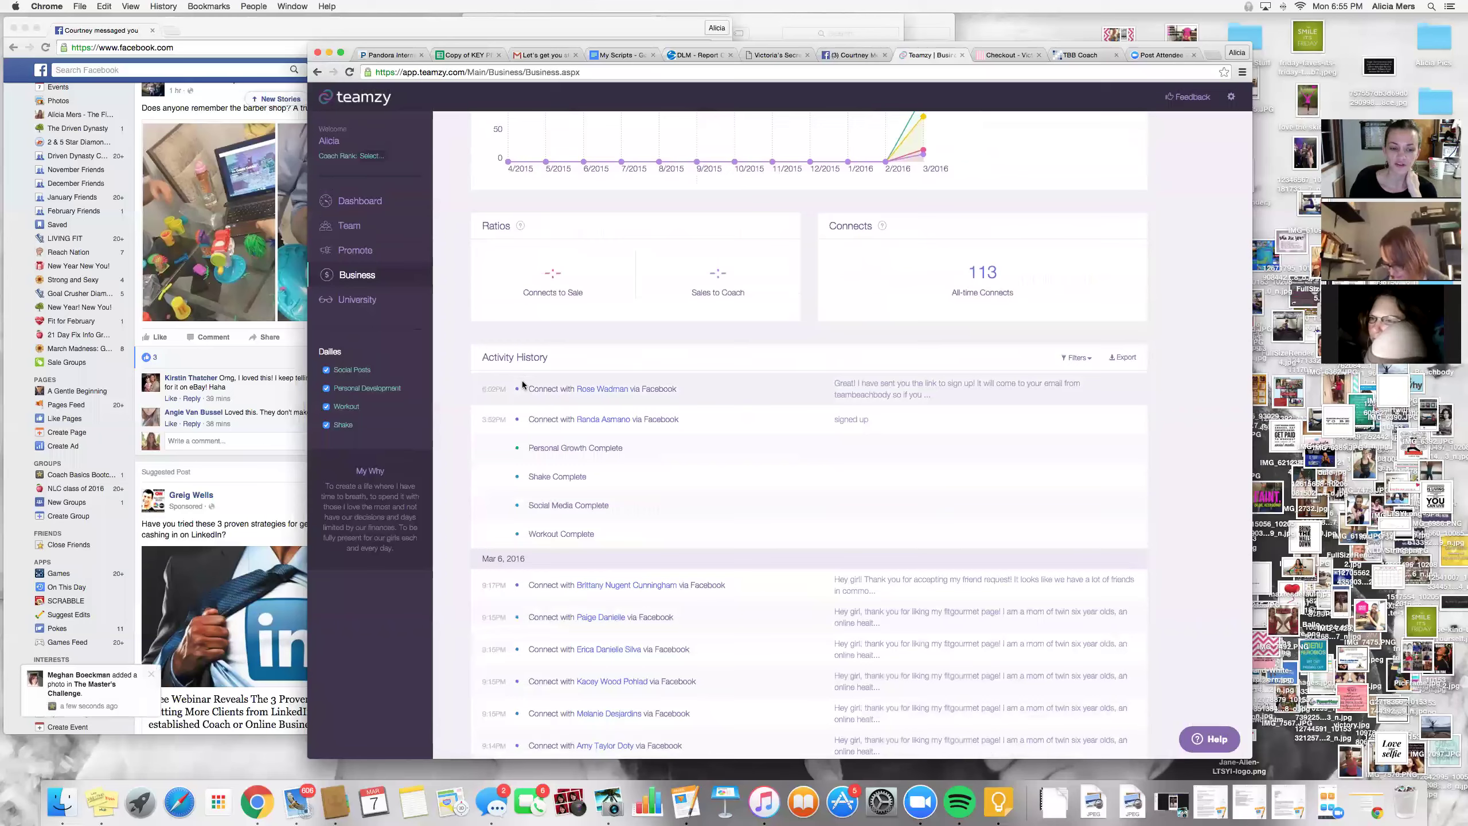
scroll(525, 385, "down", 3)
scroll(523, 388, "down", 3)
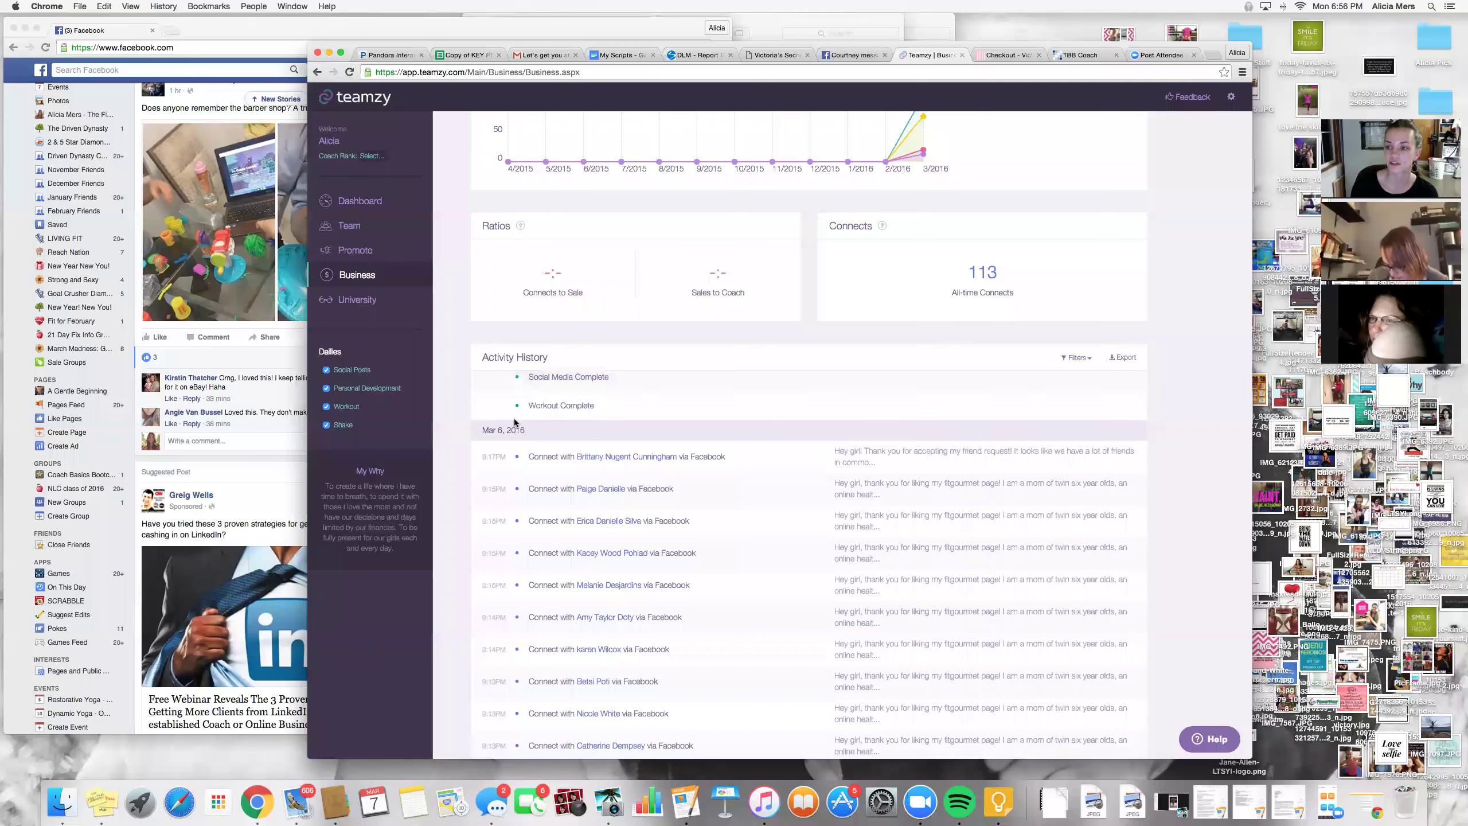
scroll(513, 423, "down", 5)
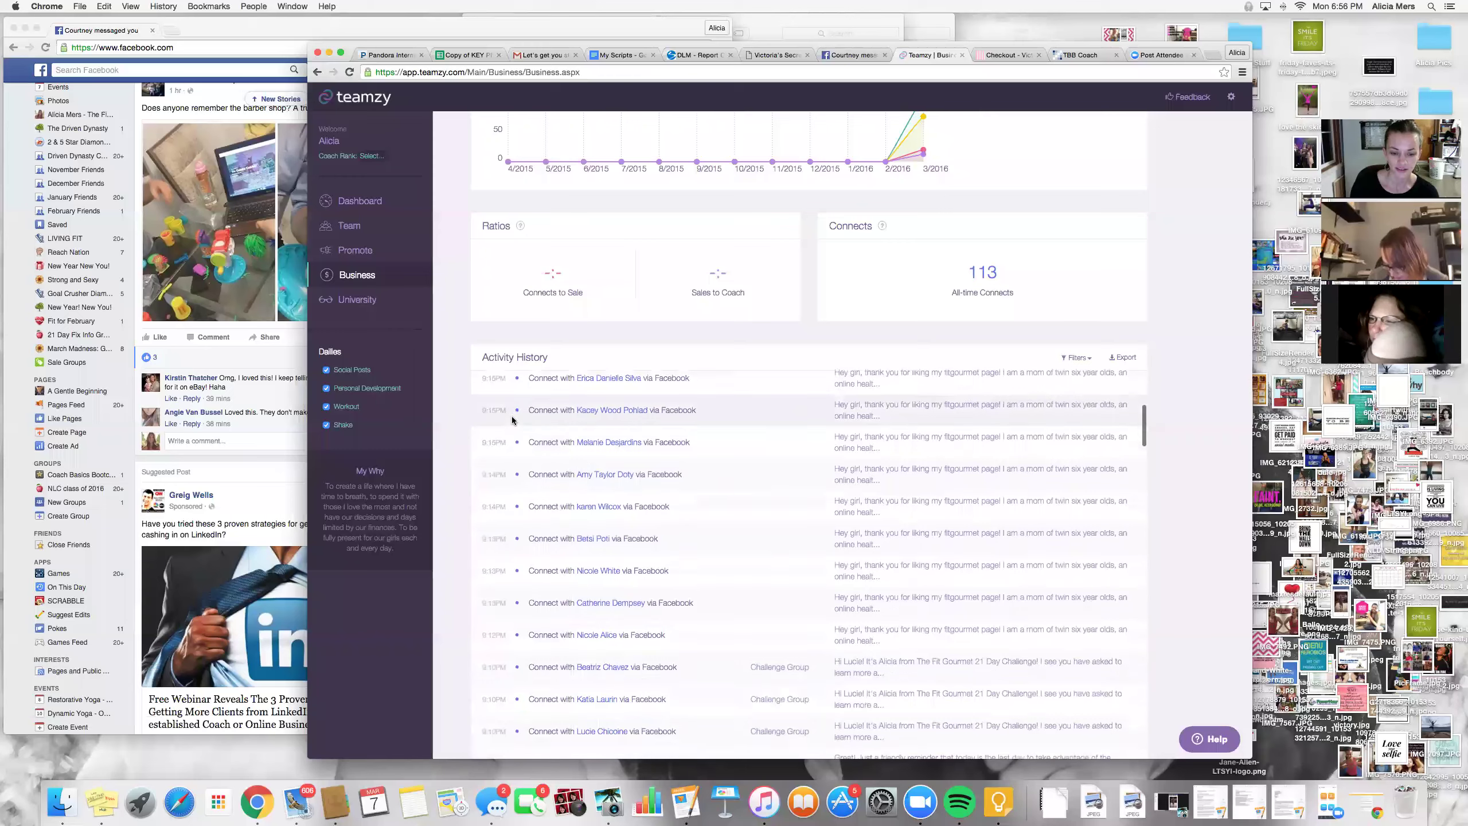
scroll(513, 422, "down", 5)
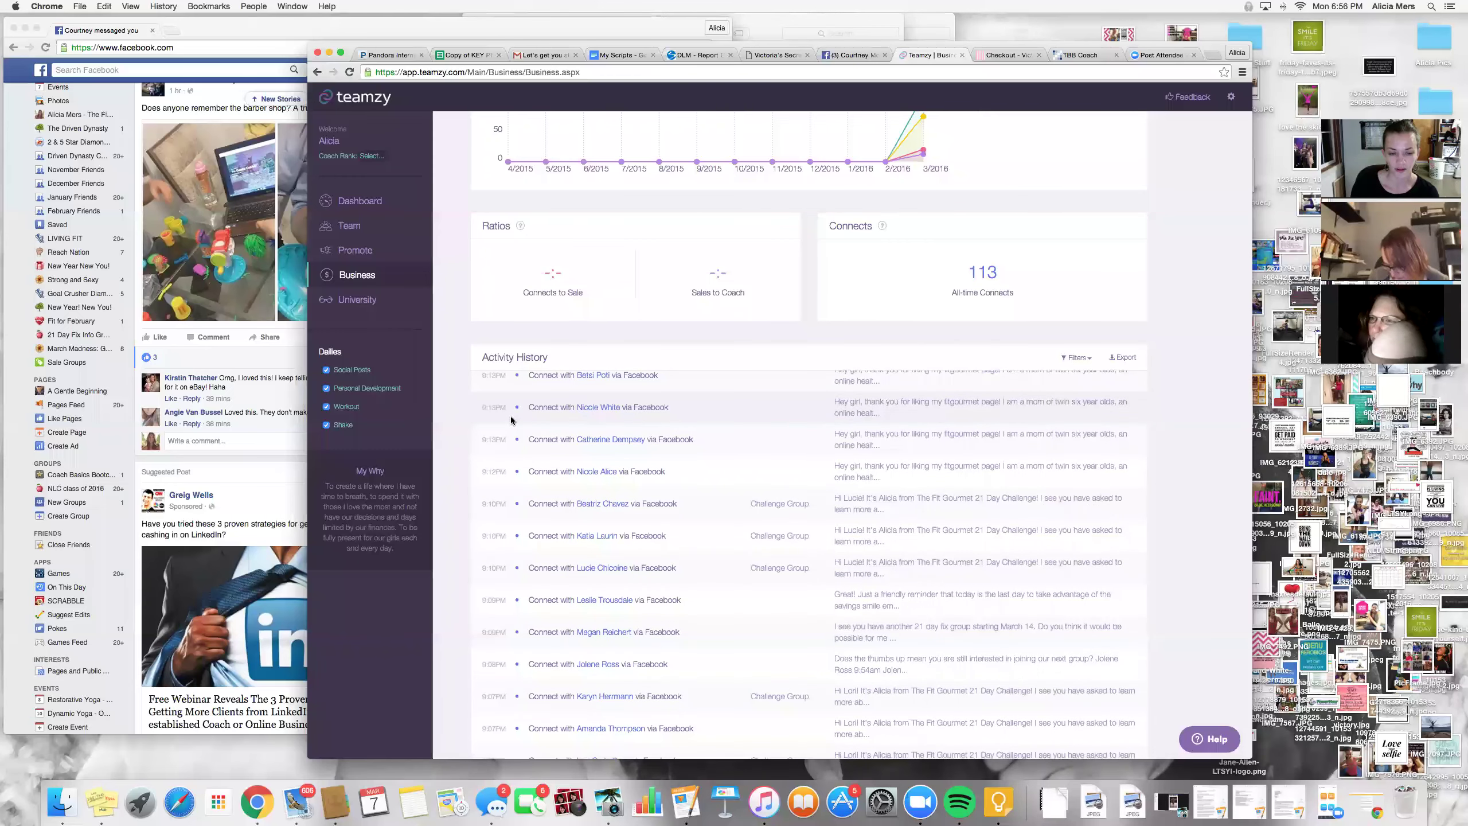
scroll(513, 422, "down", 3)
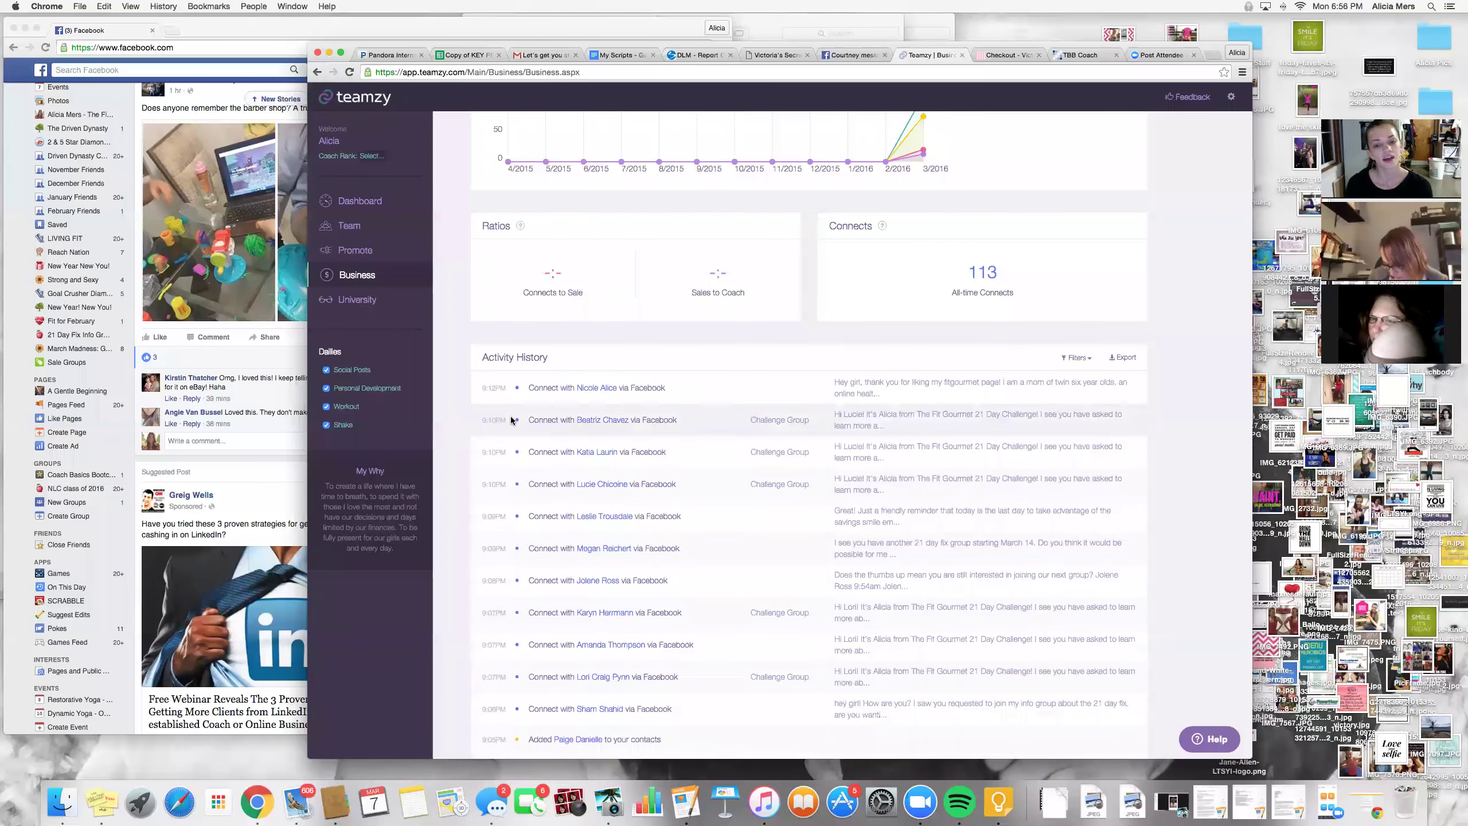
scroll(512, 427, "up", 5)
scroll(512, 427, "up", 5)
scroll(512, 426, "up", 3)
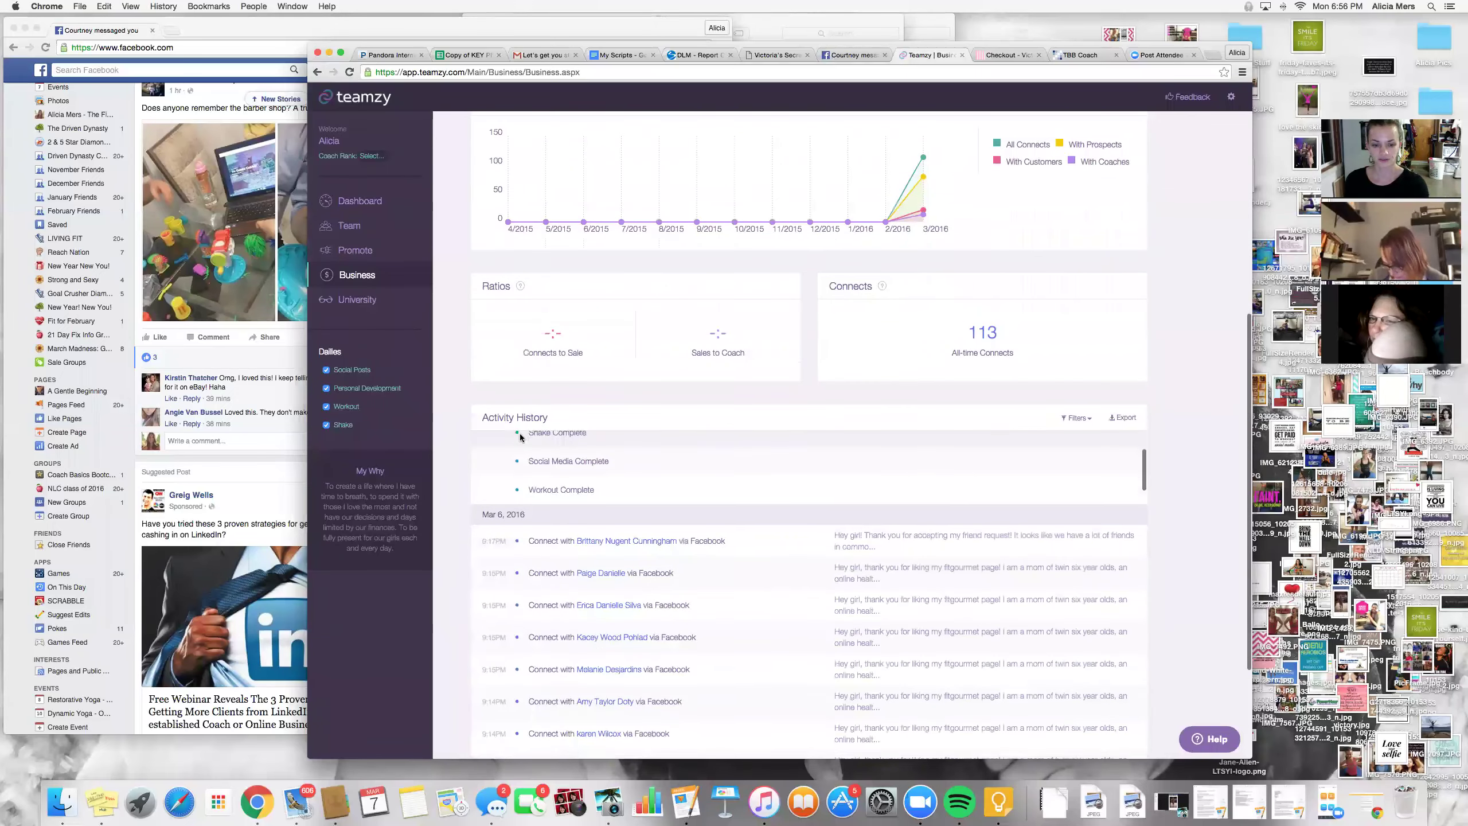
scroll(521, 438, "down", 4)
scroll(688, 516, "down", 1)
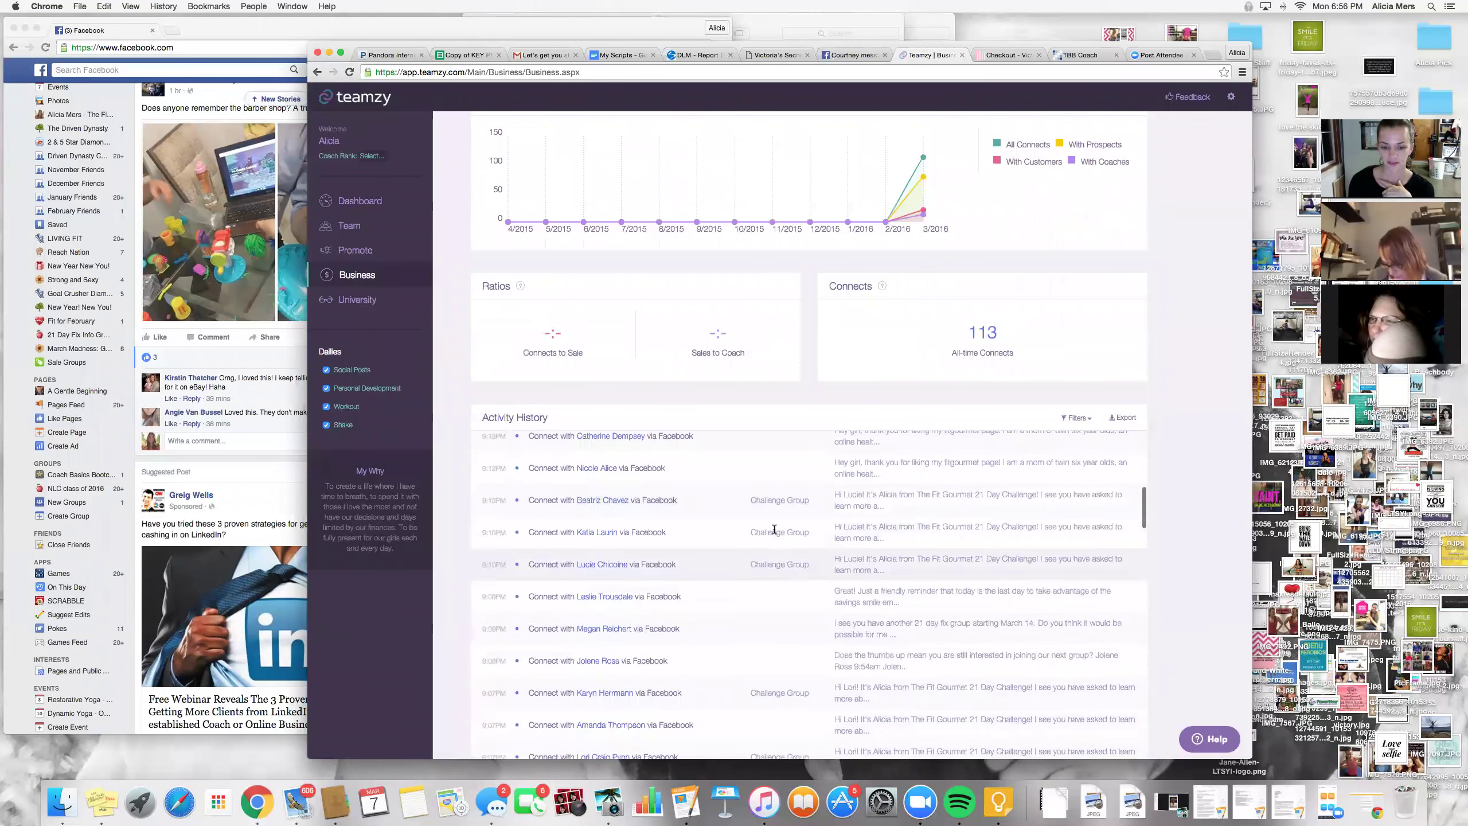
scroll(777, 556, "down", 2)
scroll(775, 542, "down", 2)
scroll(776, 562, "down", 2)
scroll(776, 563, "down", 3)
scroll(776, 562, "down", 3)
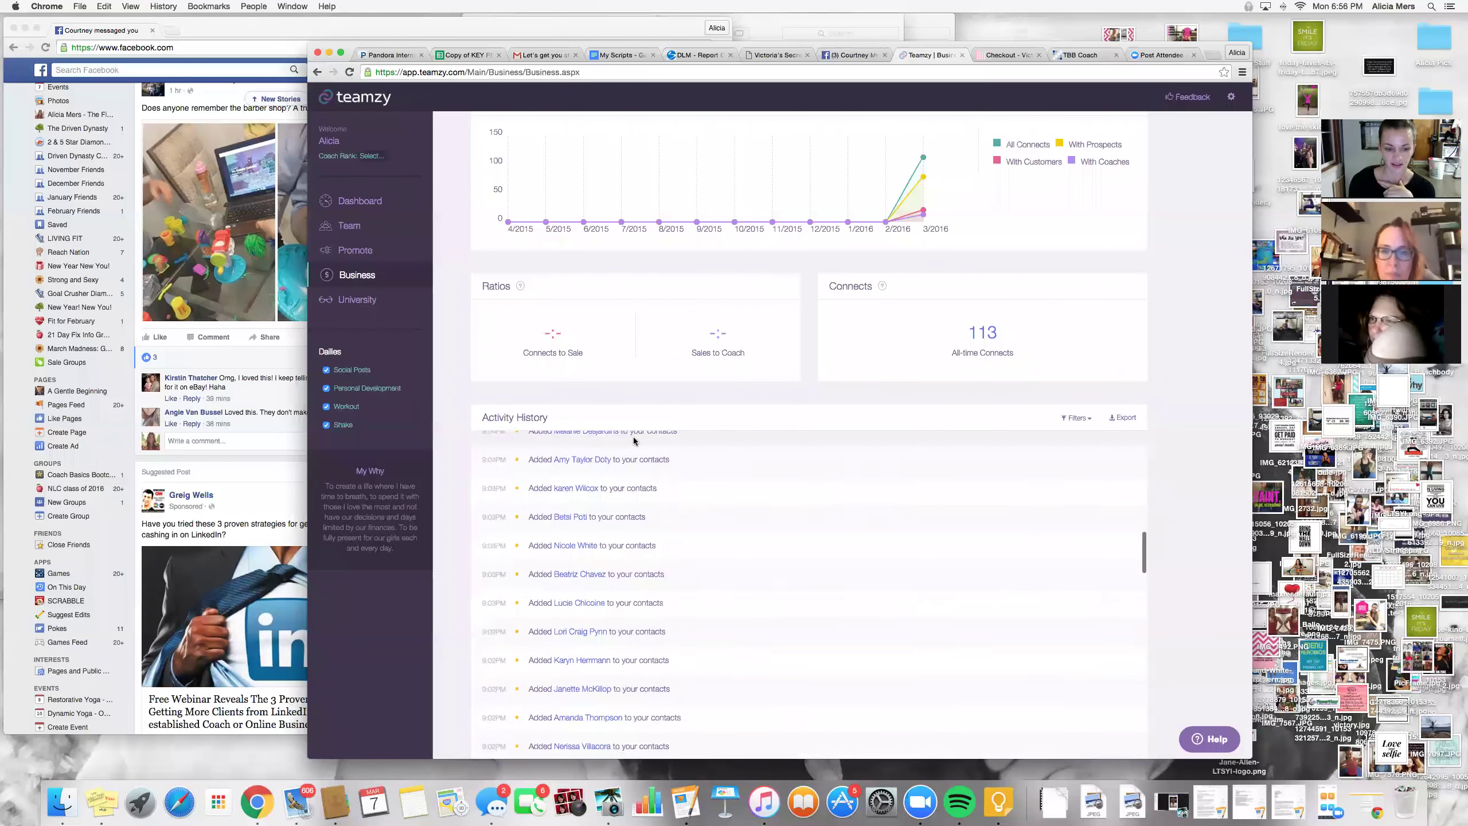
scroll(688, 516, "down", 3)
scroll(654, 539, "down", 3)
scroll(654, 536, "down", 3)
scroll(654, 537, "down", 2)
scroll(654, 537, "down", 2)
scroll(654, 537, "down", 2)
scroll(654, 538, "down", 2)
scroll(655, 537, "down", 2)
scroll(688, 551, "down", 2)
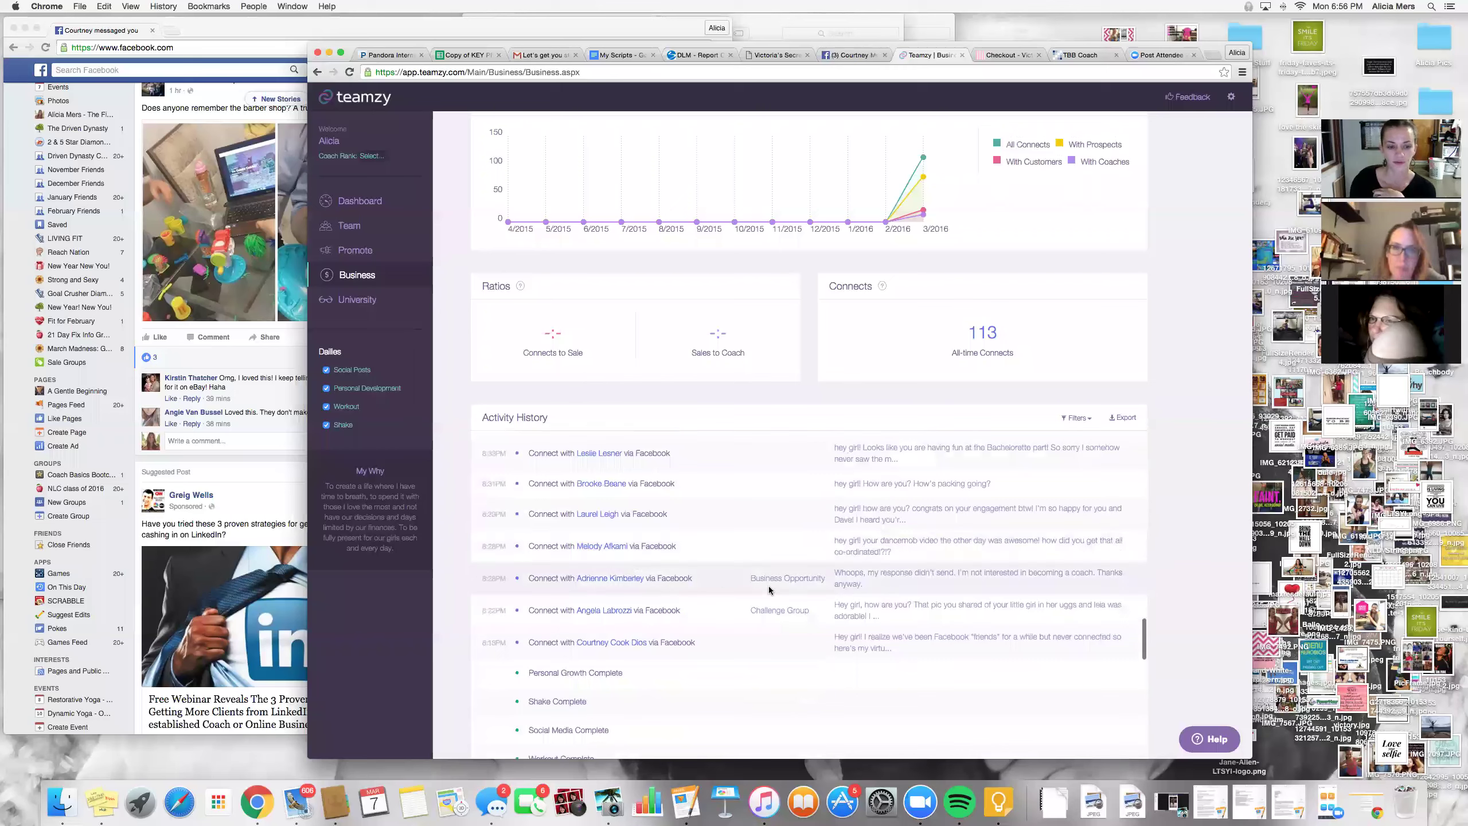
scroll(769, 585, "down", 3)
scroll(768, 583, "down", 3)
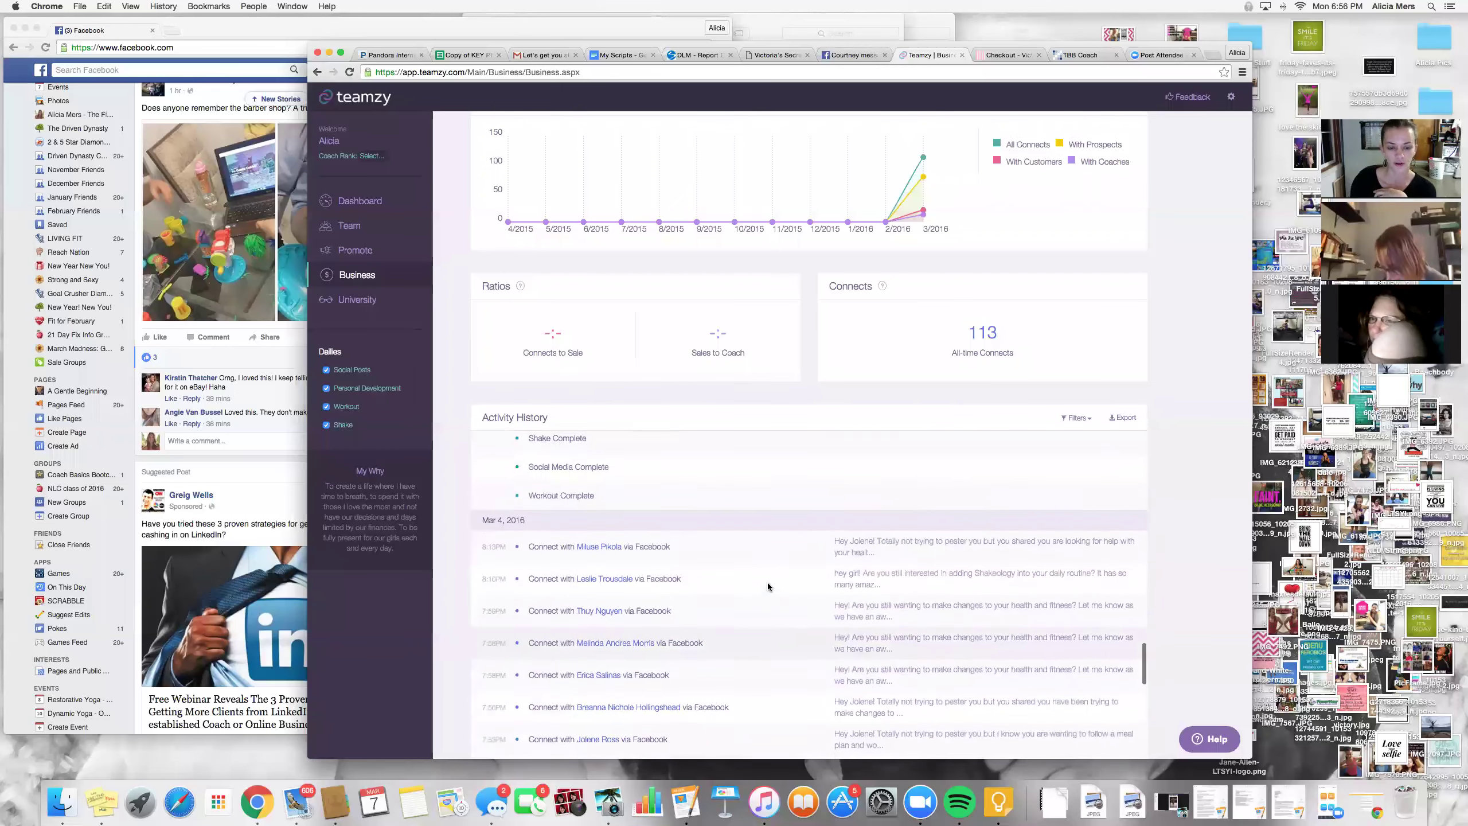
scroll(767, 582, "down", 2)
scroll(767, 581, "down", 3)
scroll(767, 581, "down", 3)
scroll(767, 581, "down", 2)
scroll(766, 581, "down", 3)
scroll(765, 583, "down", 2)
scroll(766, 583, "up", 8)
scroll(765, 583, "up", 3)
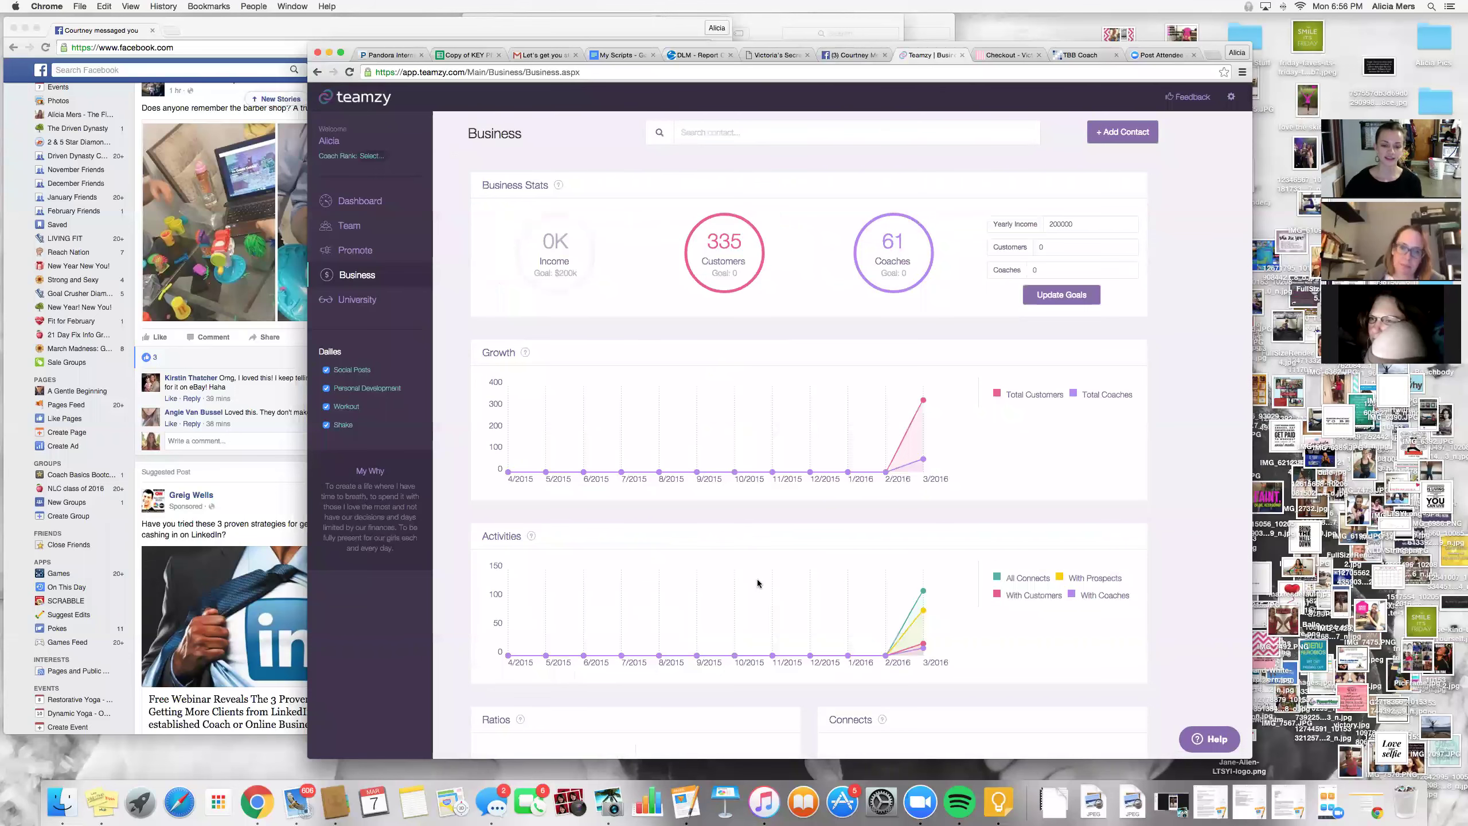
scroll(760, 576, "down", 5)
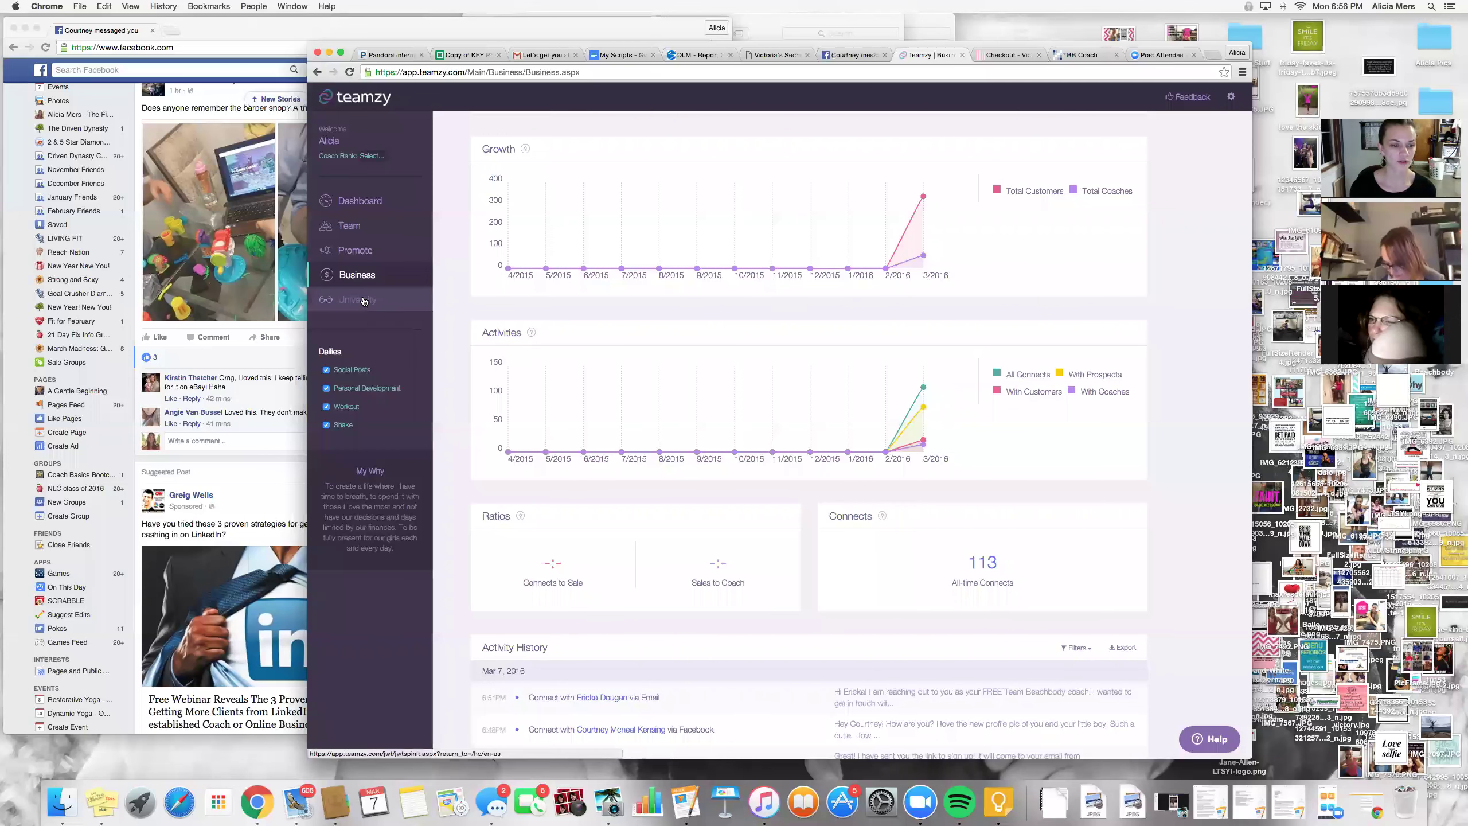
Preview the Just to catch up, Checking in on a prospect, excellent service and meet somebody new templates
left_click(356, 250)
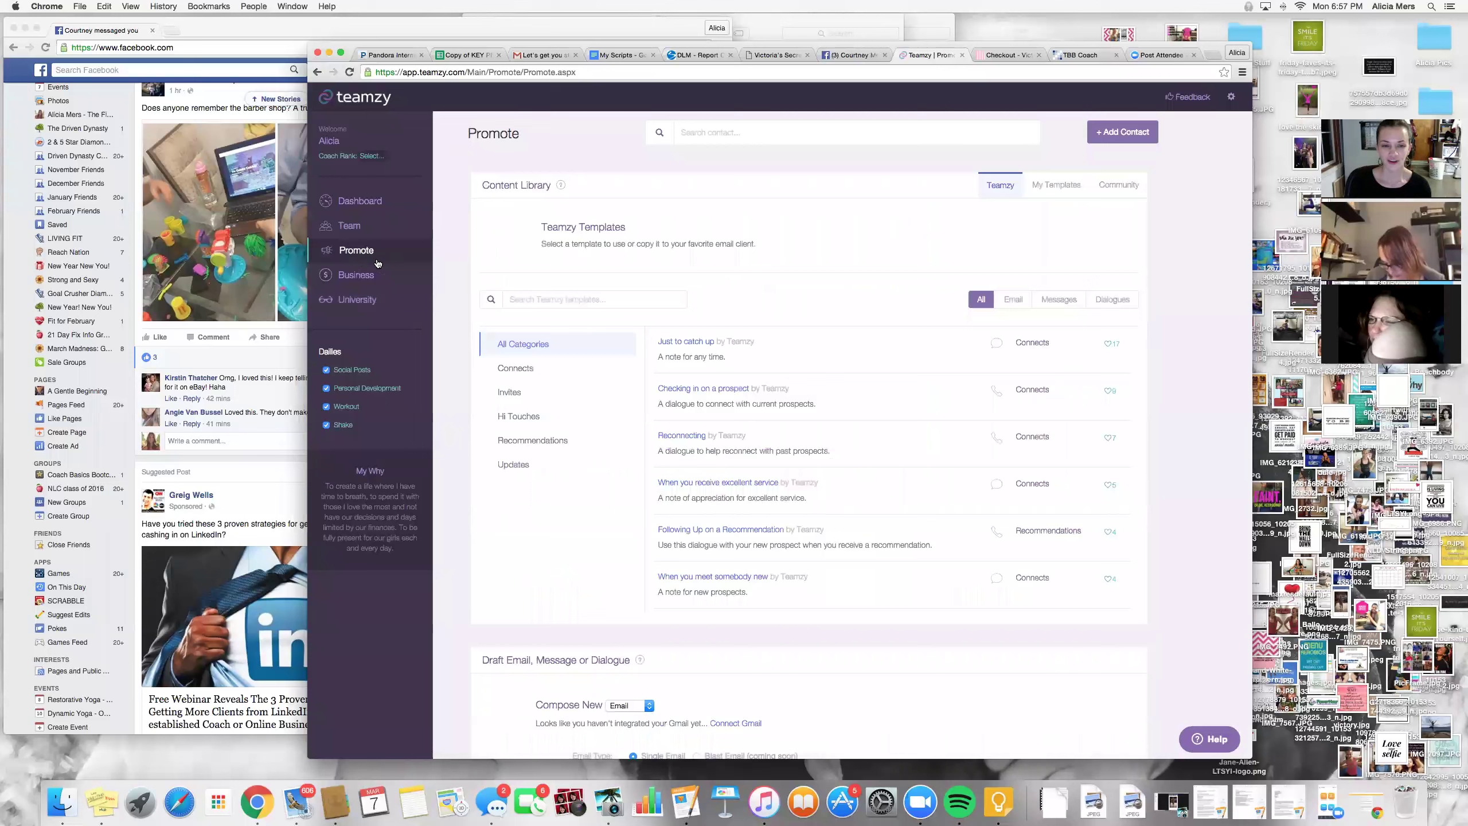
left_click(687, 341)
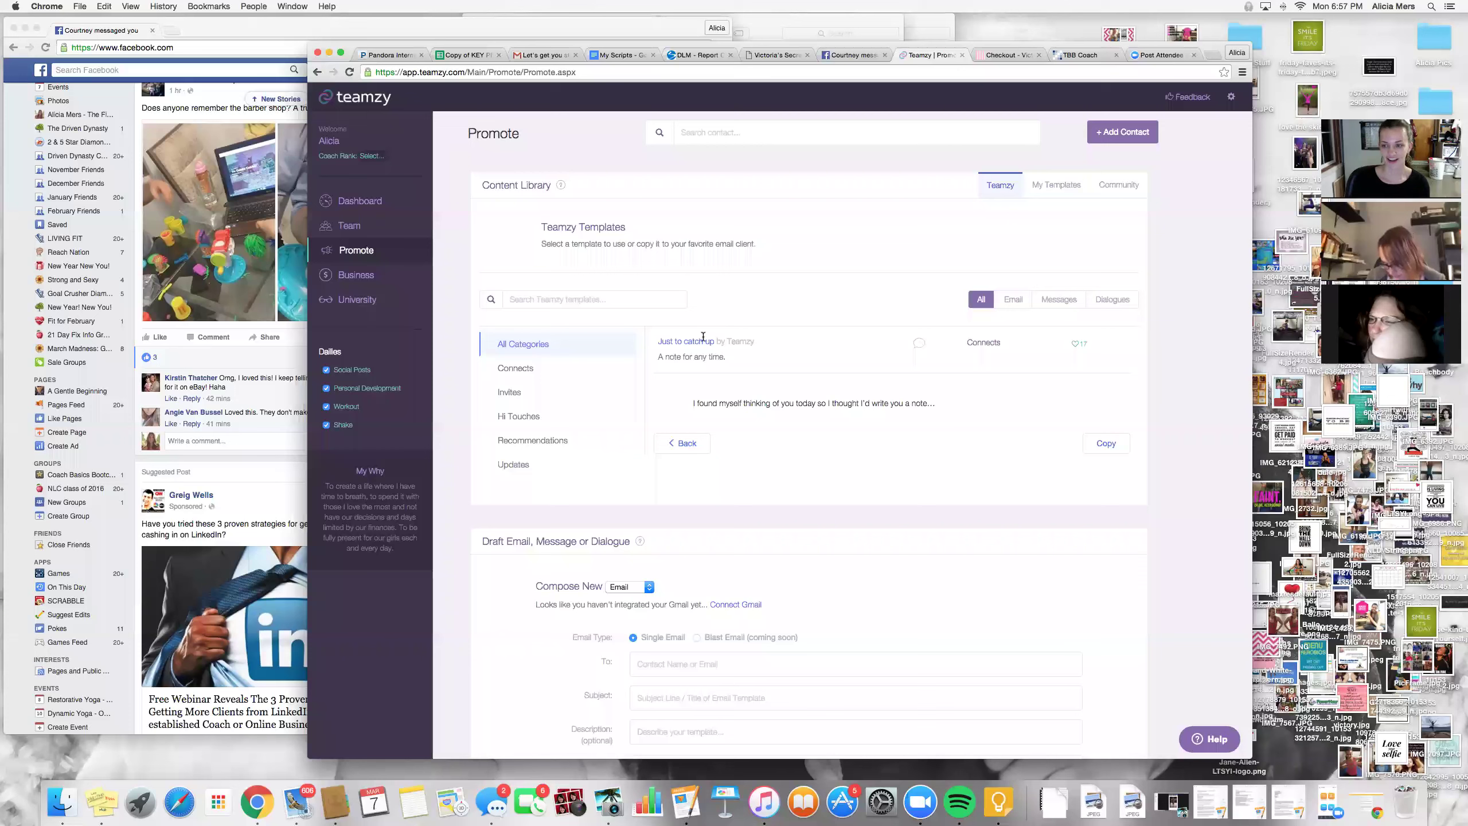
left_click(677, 442)
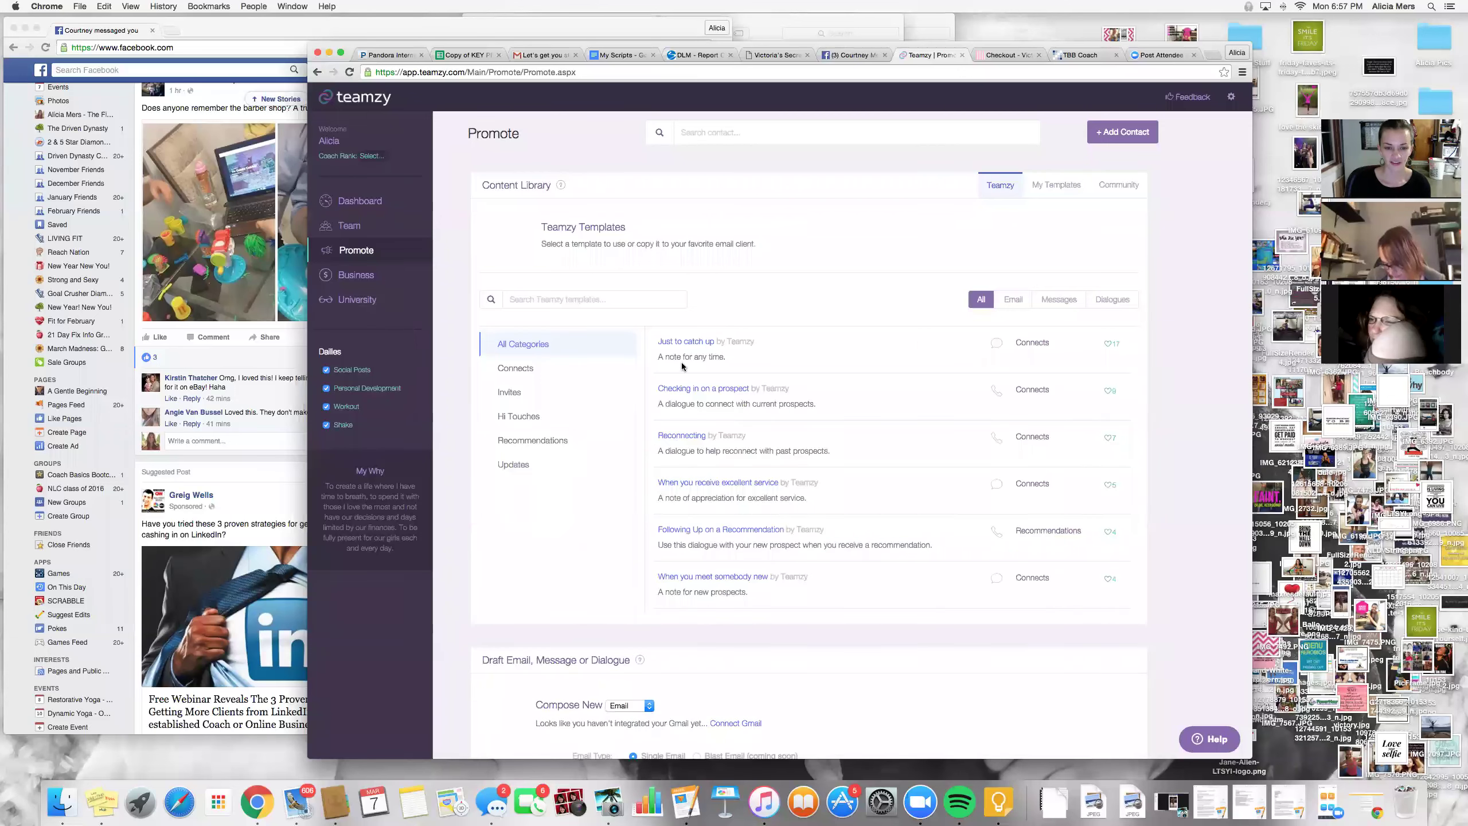
left_click(685, 391)
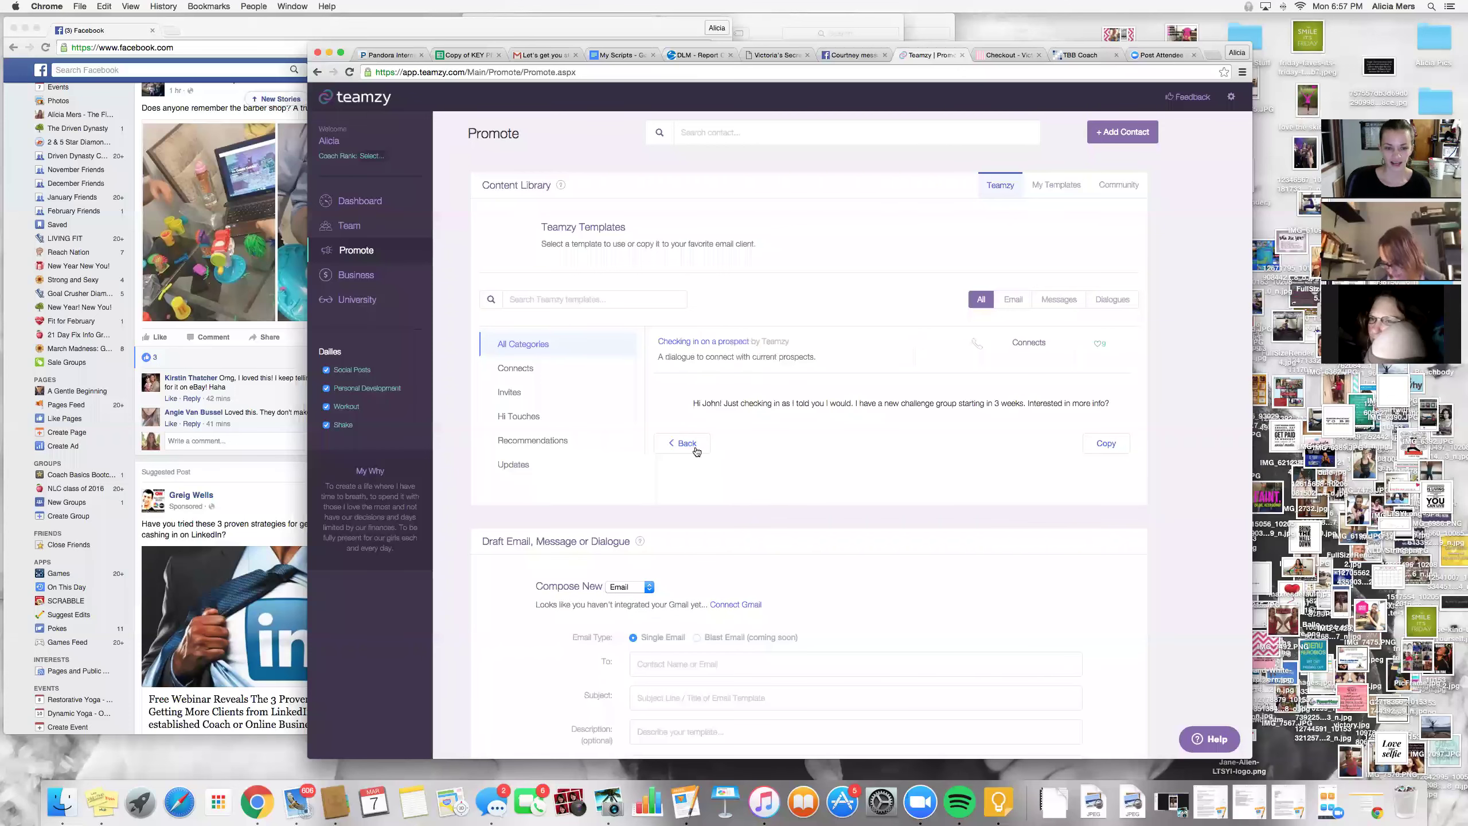
left_click(677, 441)
left_click(692, 484)
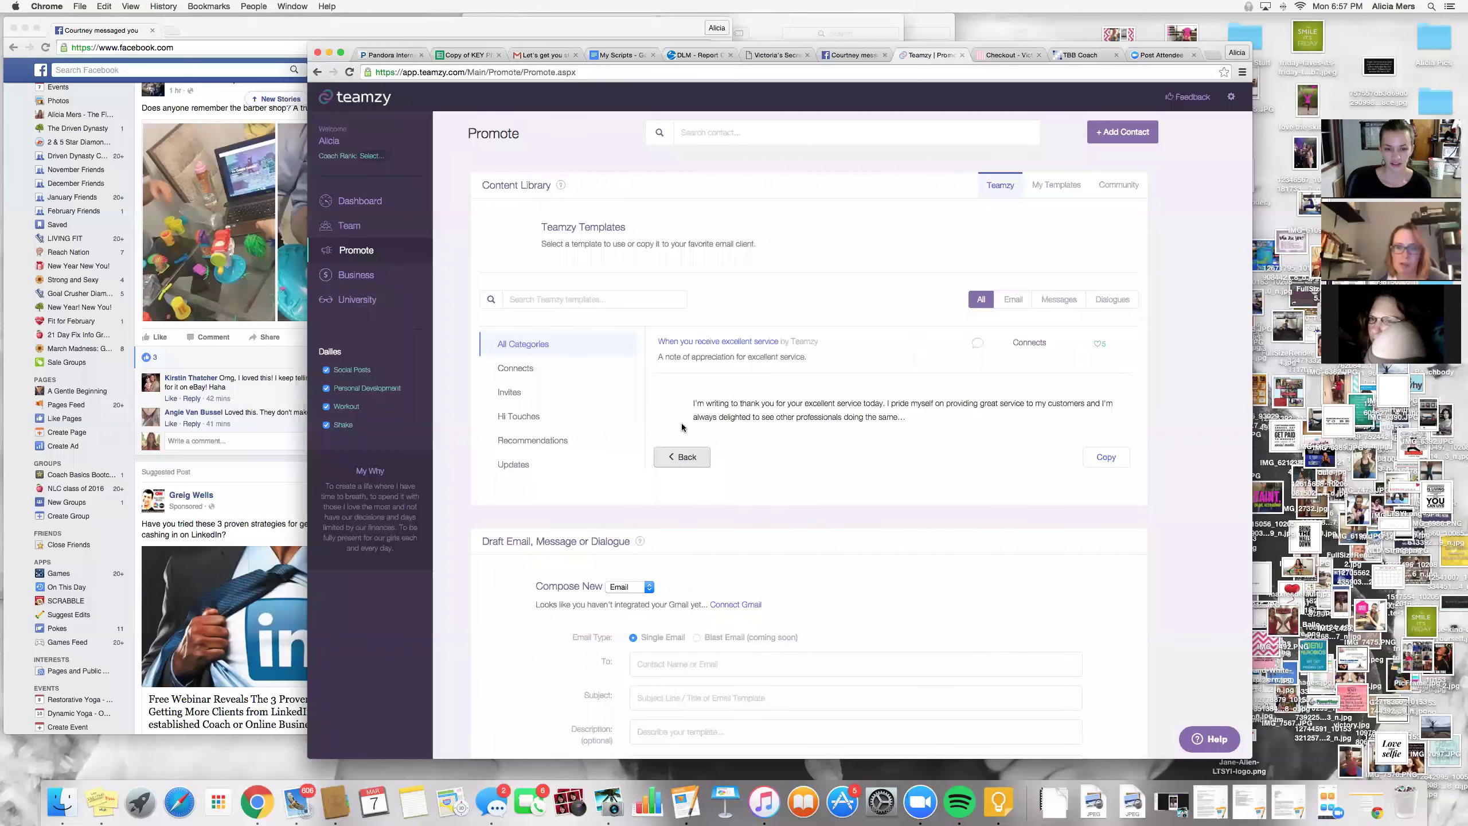
left_click(686, 457)
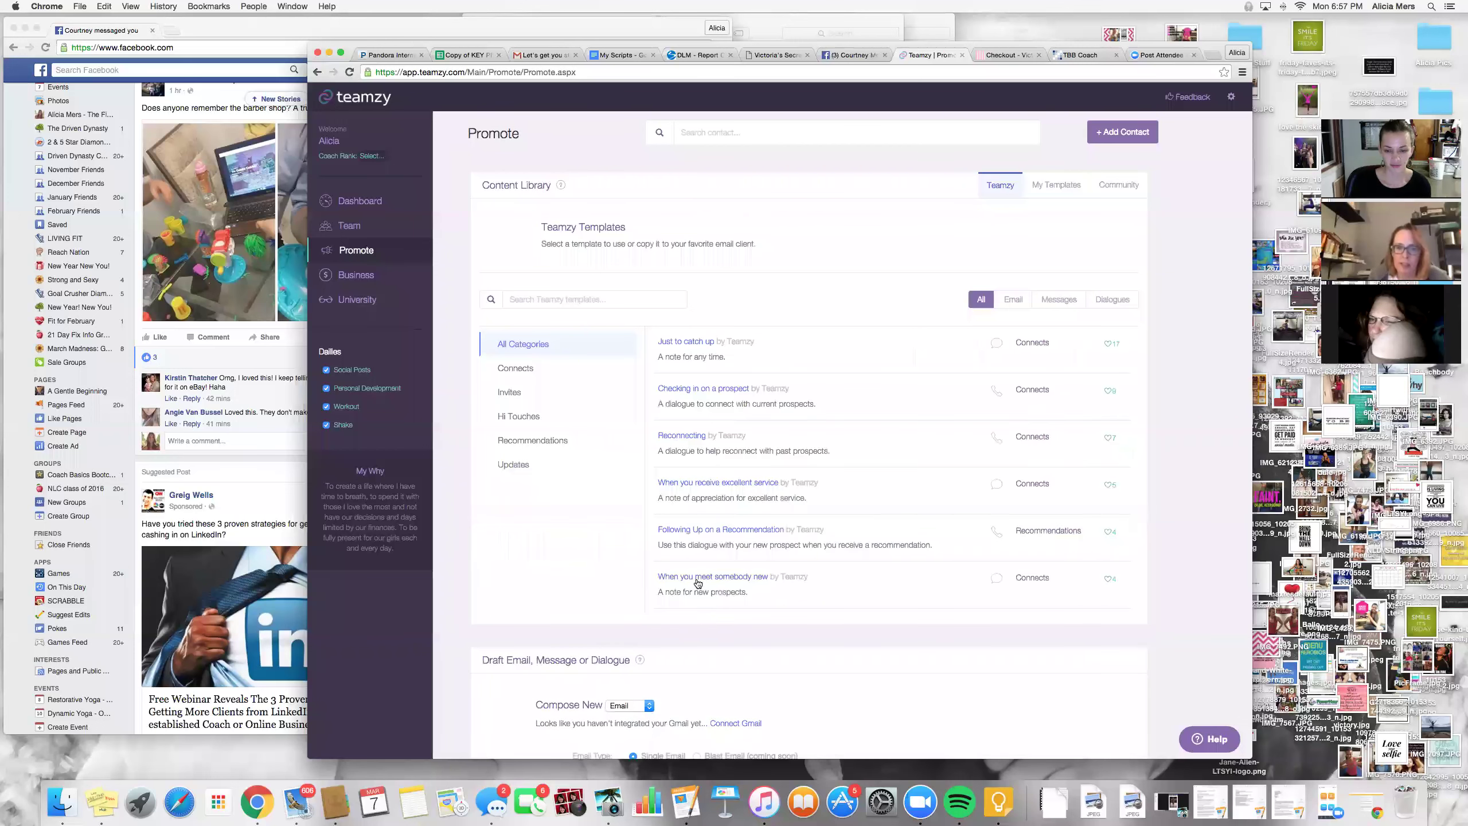
left_click(697, 563)
left_click(684, 445)
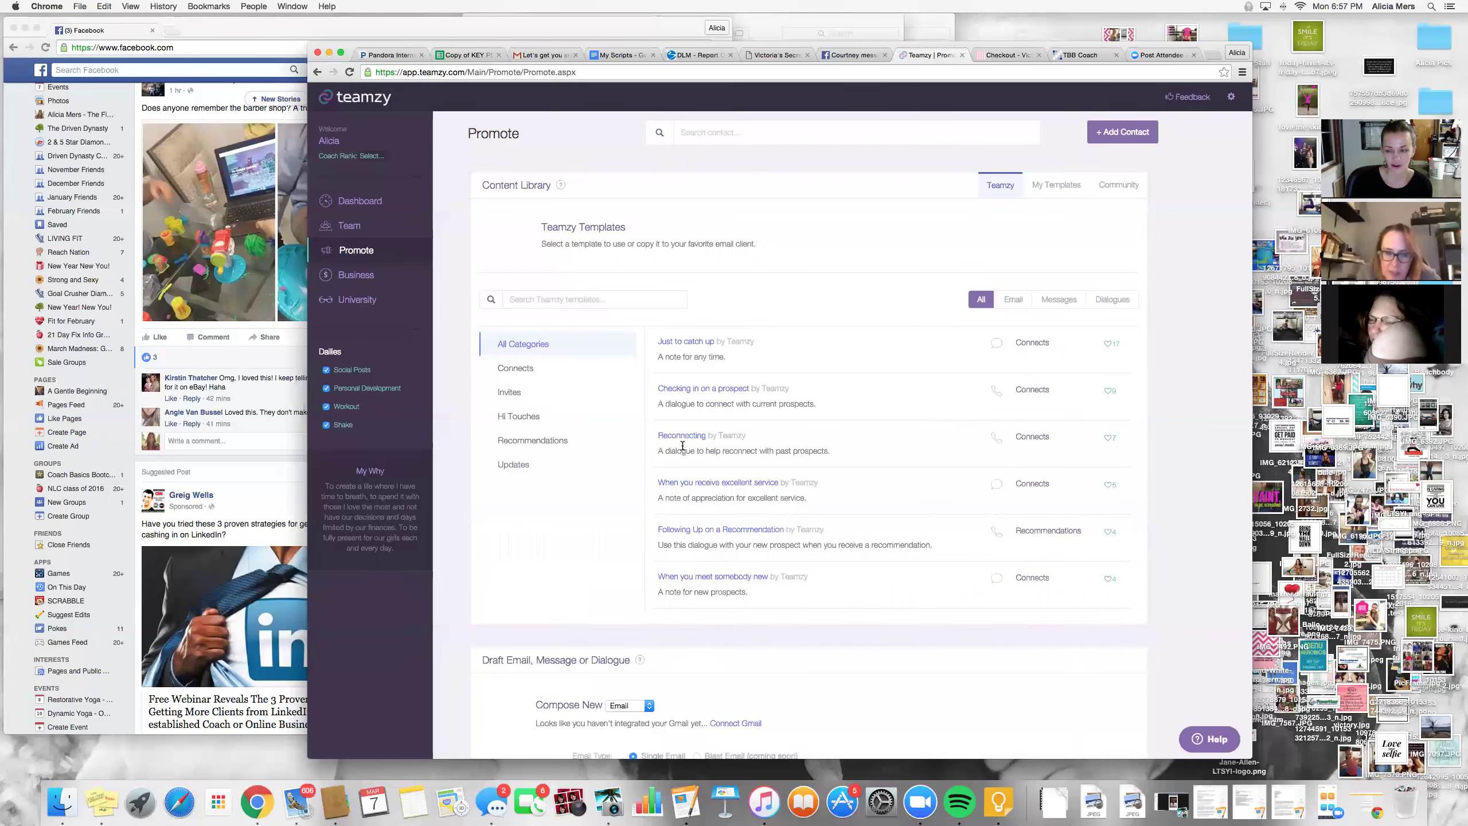
Filter the library to Invites, then Recommendations, then Connects templates
left_click(511, 391)
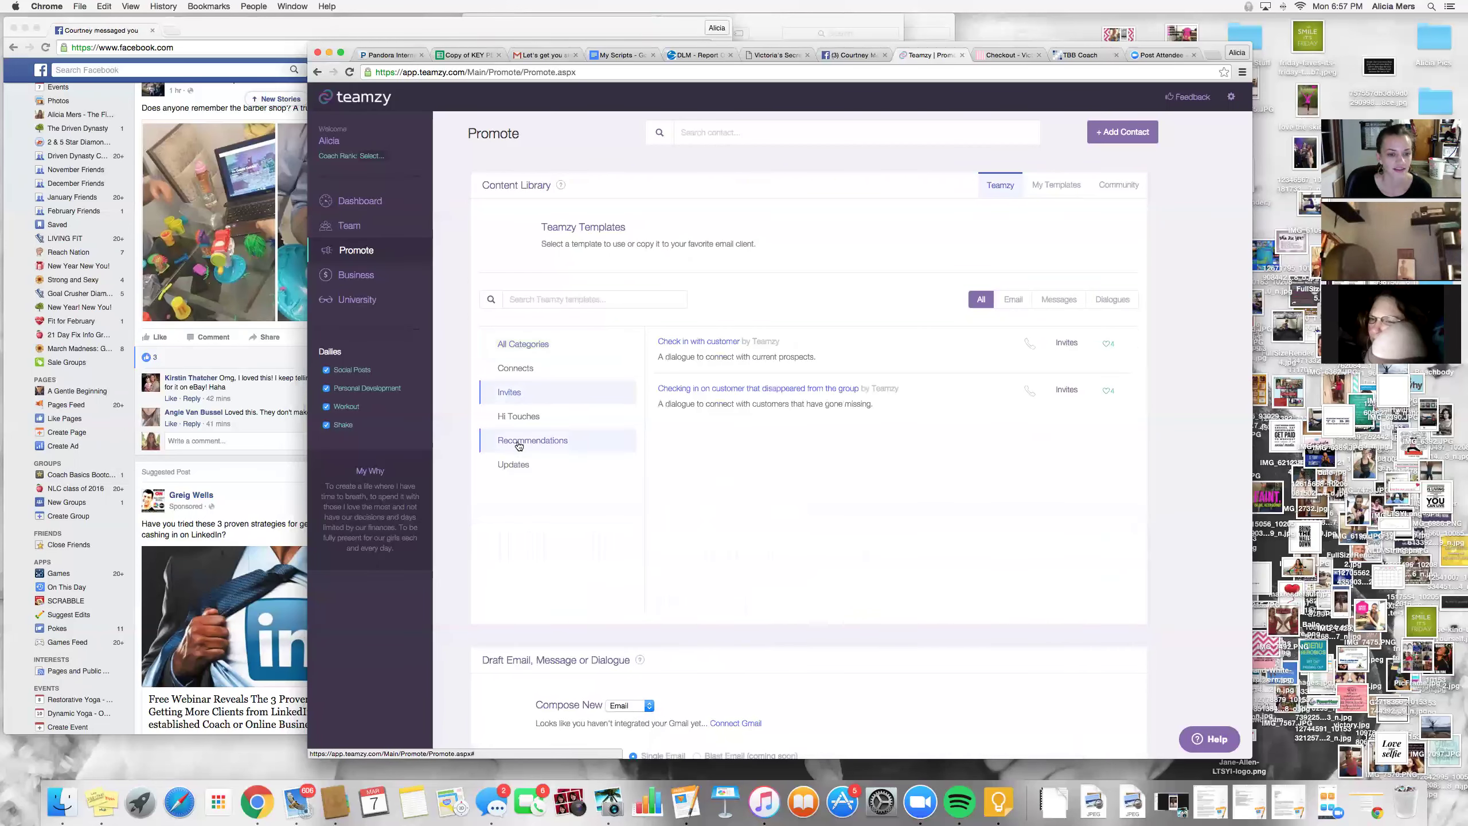
left_click(532, 442)
left_click(515, 368)
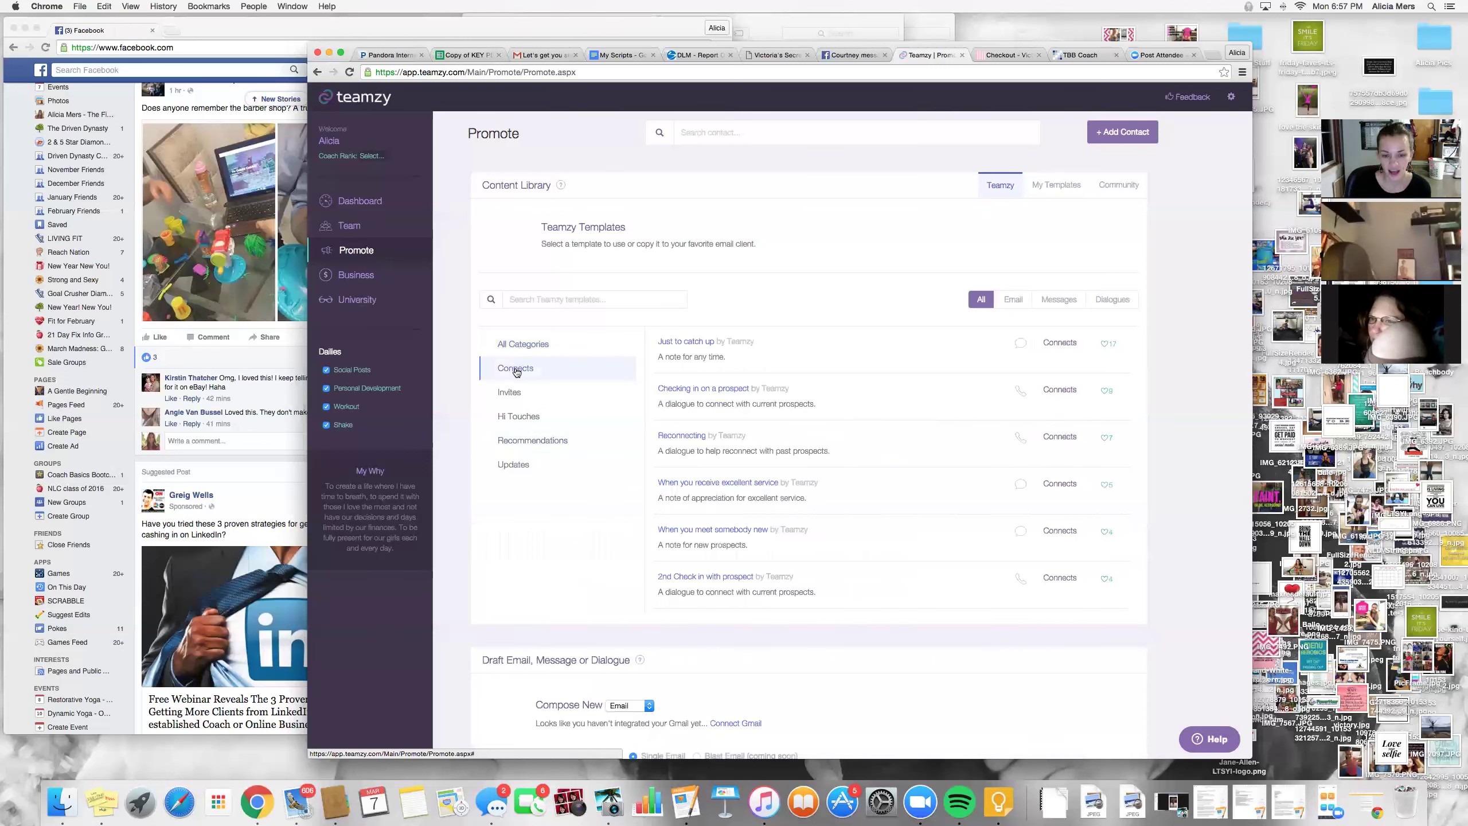
scroll(926, 514, "down", 3)
scroll(923, 514, "up", 3)
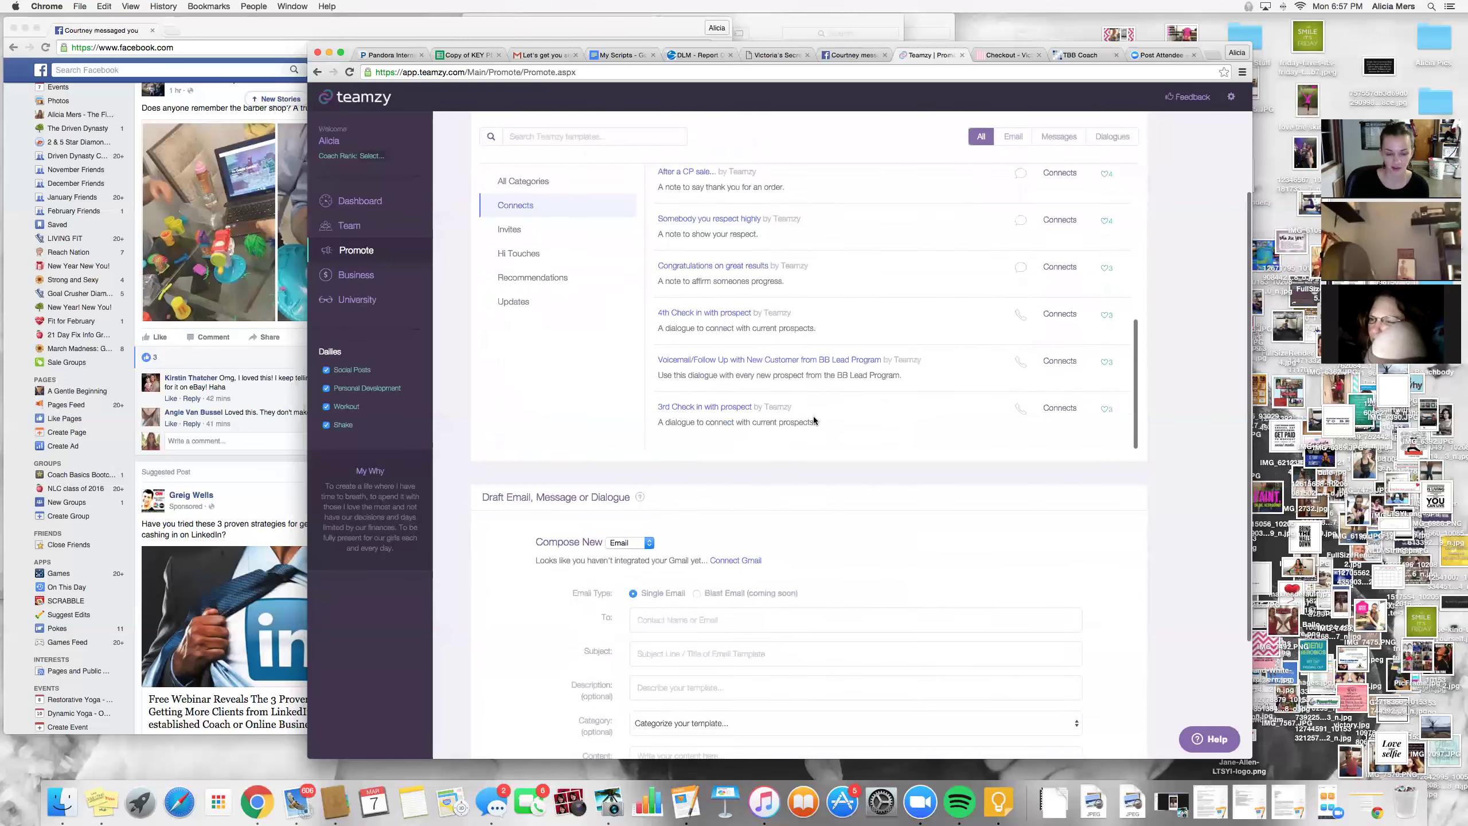
scroll(815, 415, "up", 3)
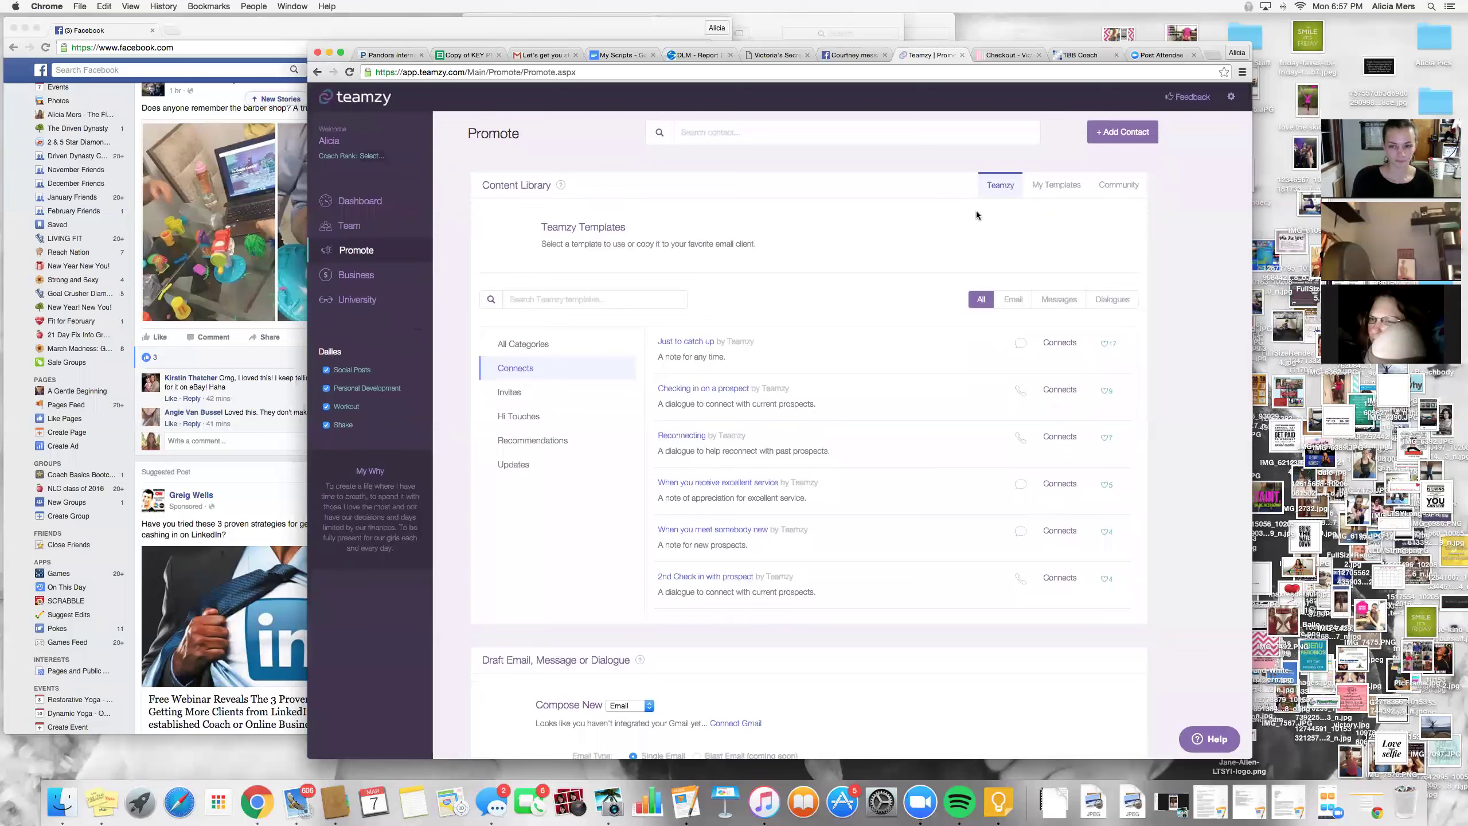
Switch to My Templates and review the Compose New draft types, keeping Email
left_click(1053, 185)
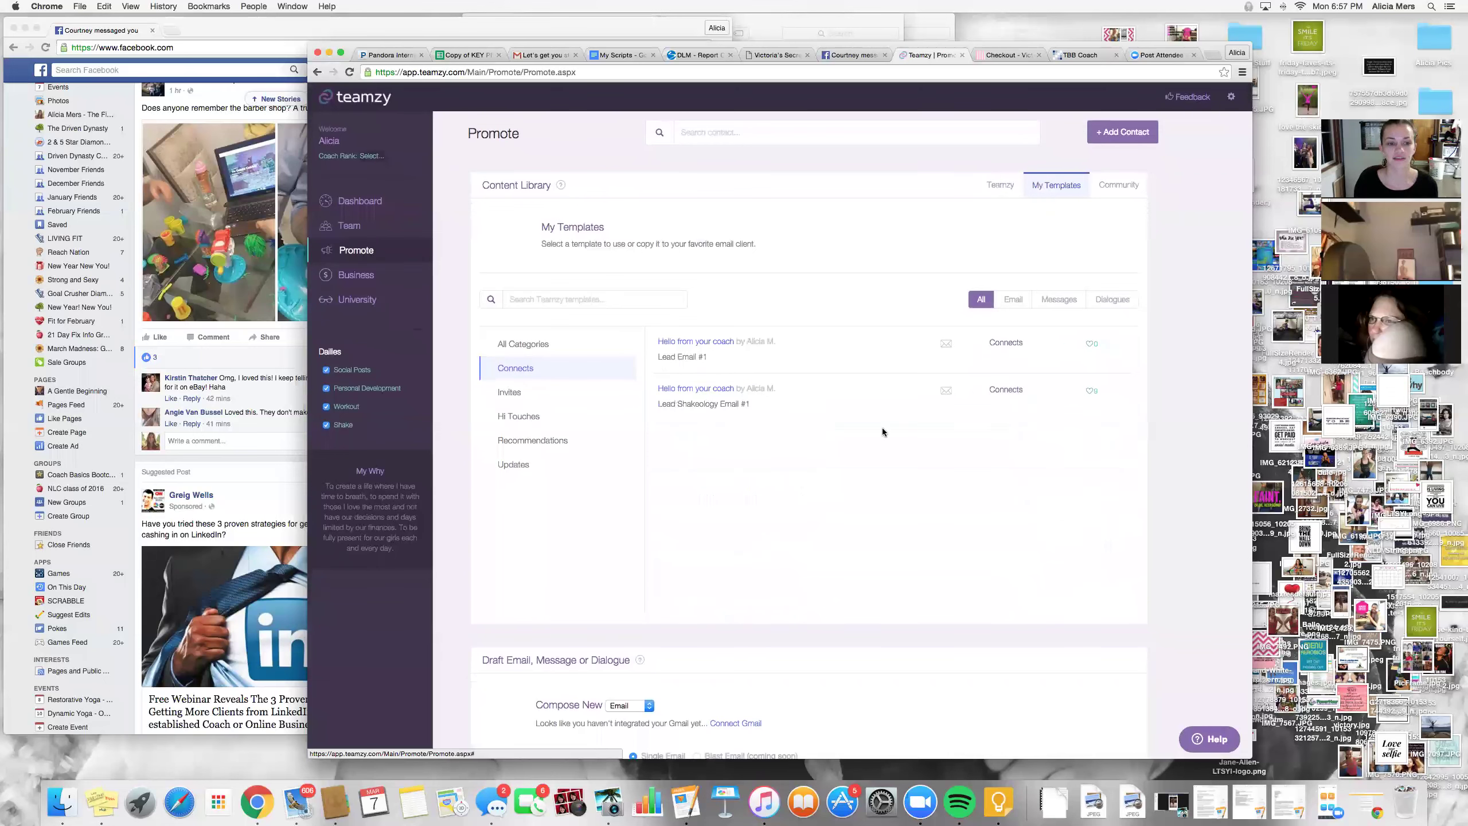
scroll(880, 441, "down", 5)
scroll(879, 438, "down", 3)
scroll(878, 438, "up", 8)
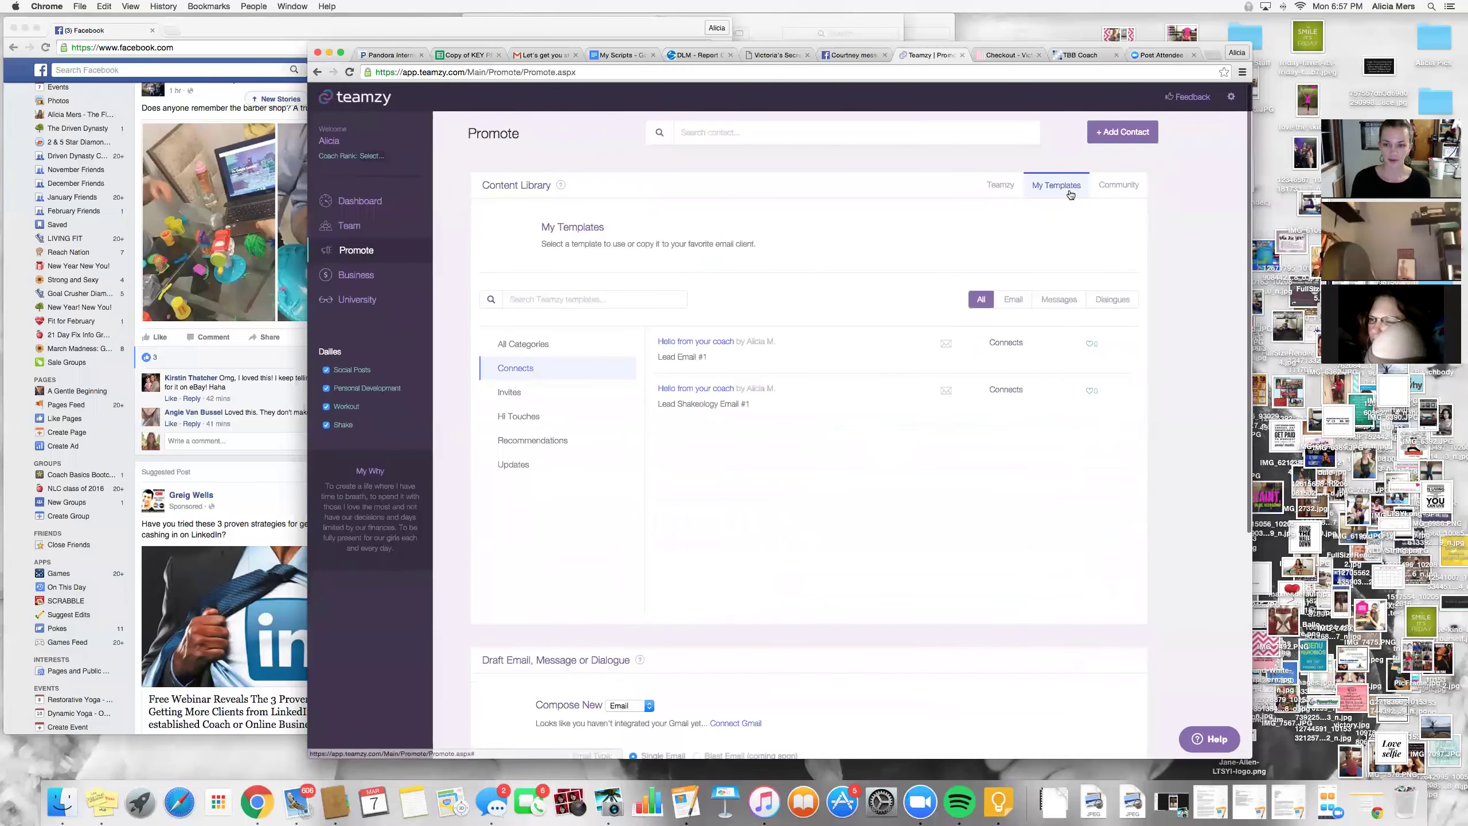
scroll(902, 392, "down", 5)
scroll(903, 390, "down", 5)
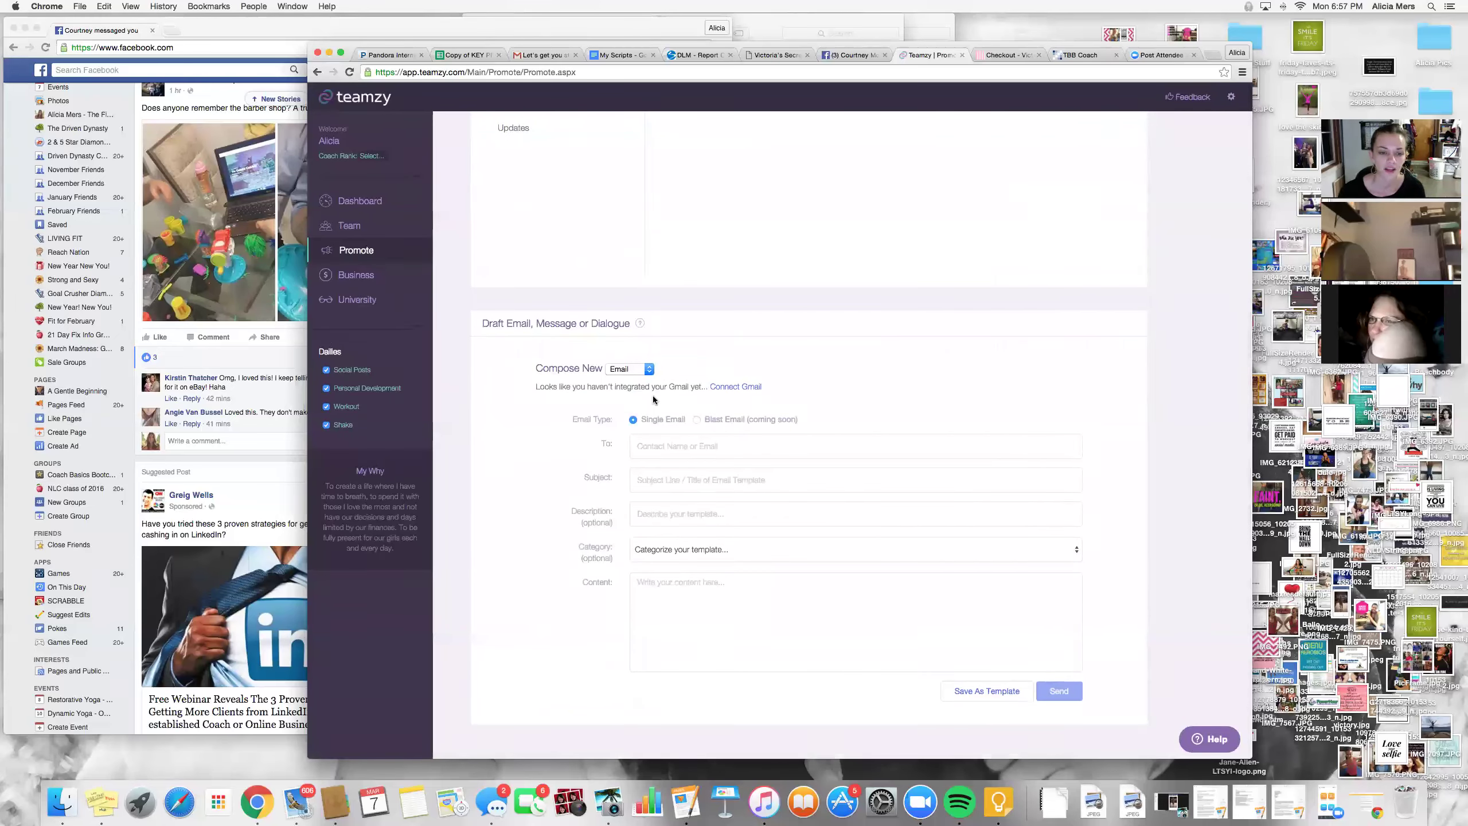
left_click(647, 369)
left_click(642, 371)
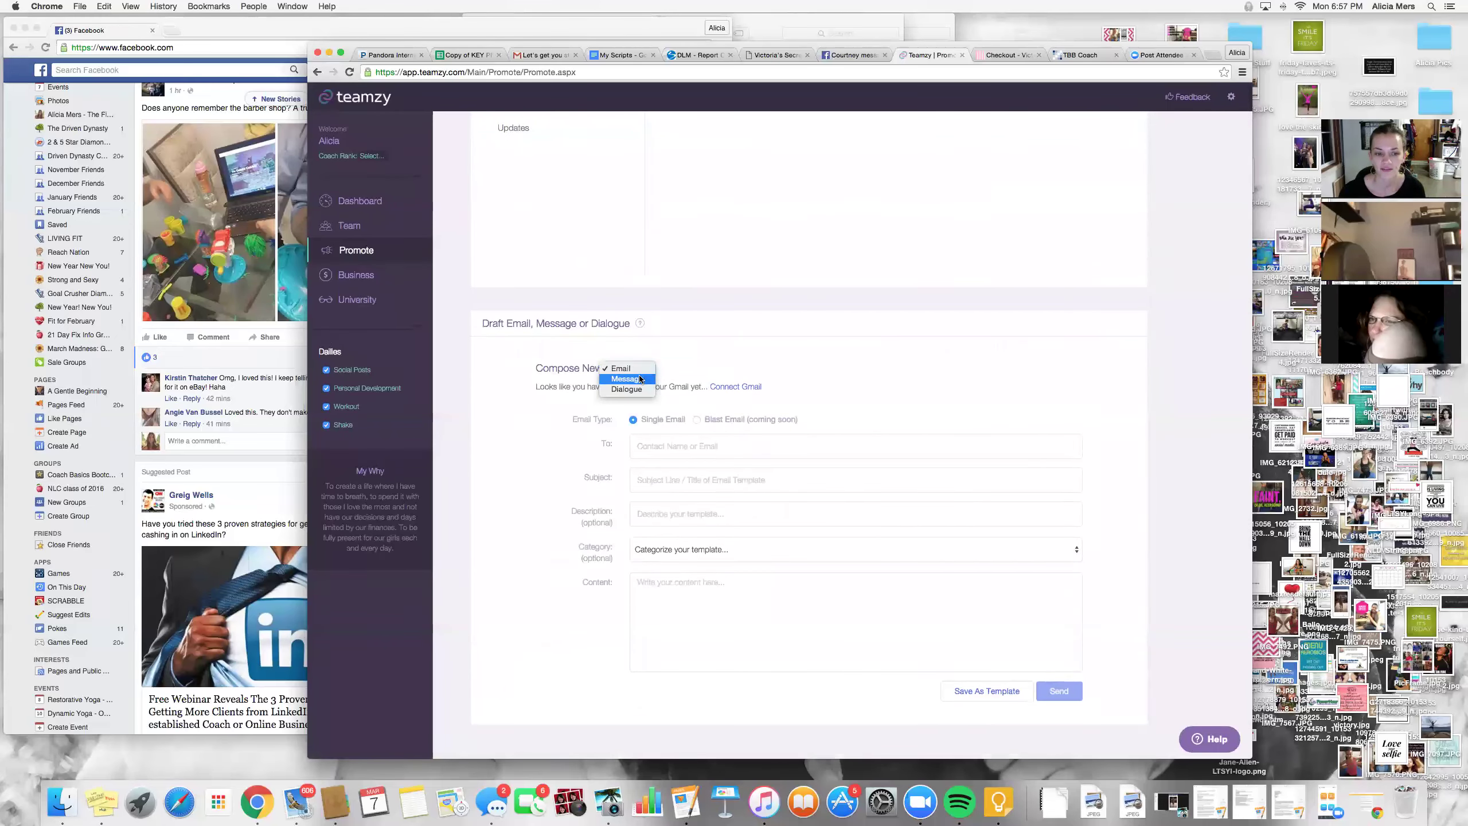
left_click(643, 370)
left_click(640, 368)
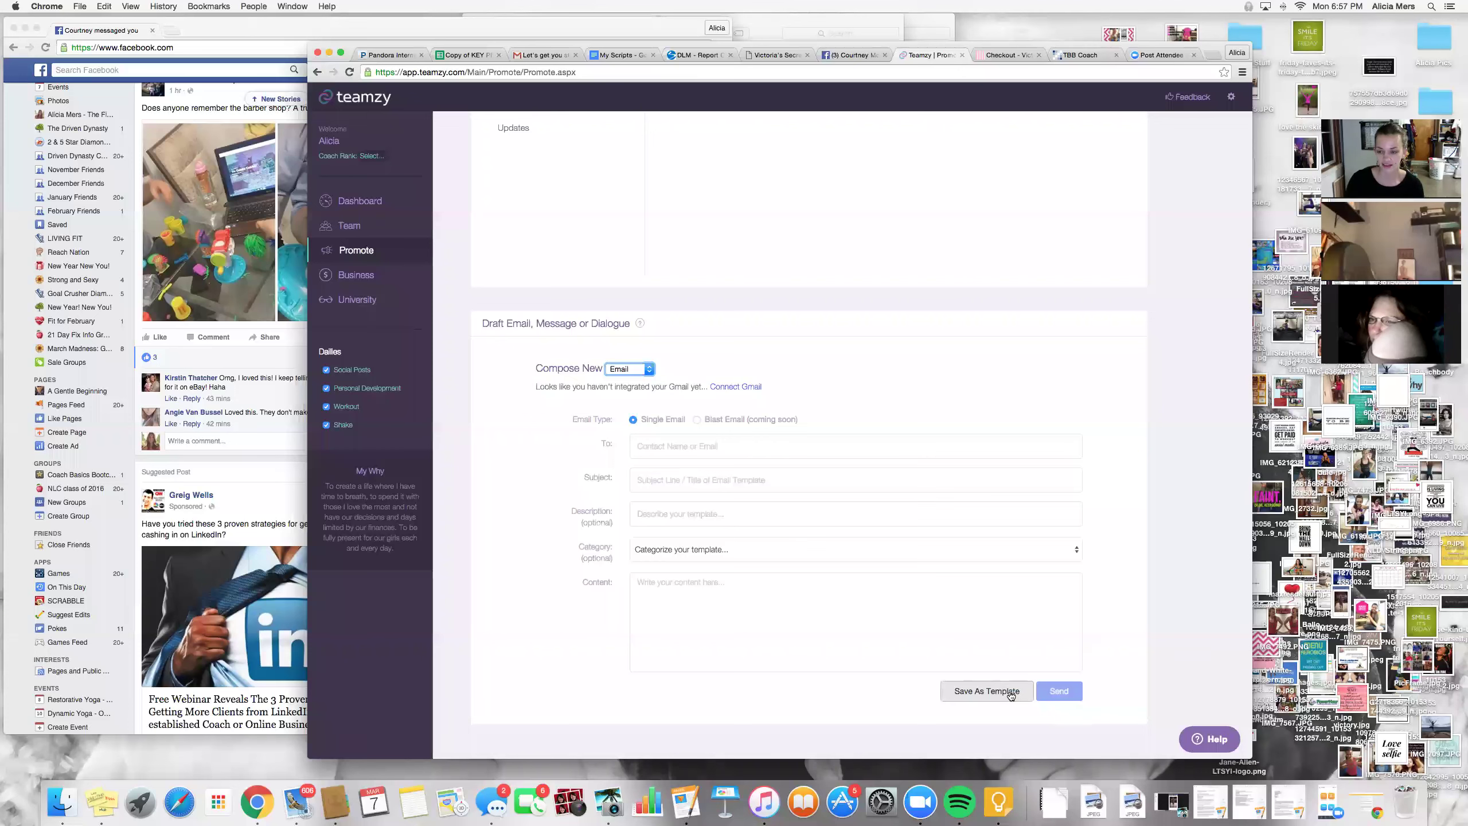
scroll(1138, 524, "up", 5)
scroll(1137, 521, "down", 1)
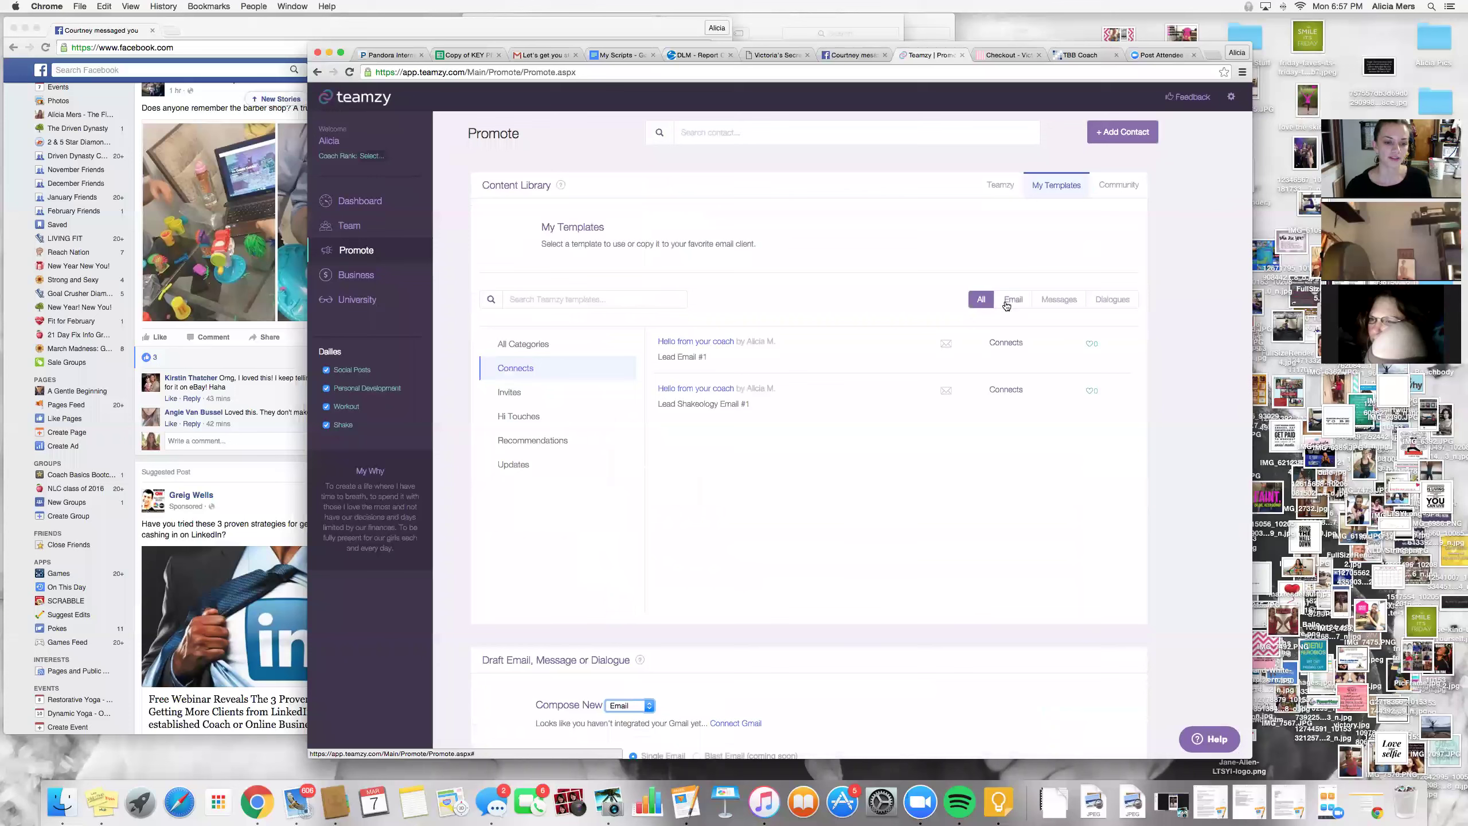
Go back to the Dashboard showing today's activities, who's up next and dailies
key("super+Left")
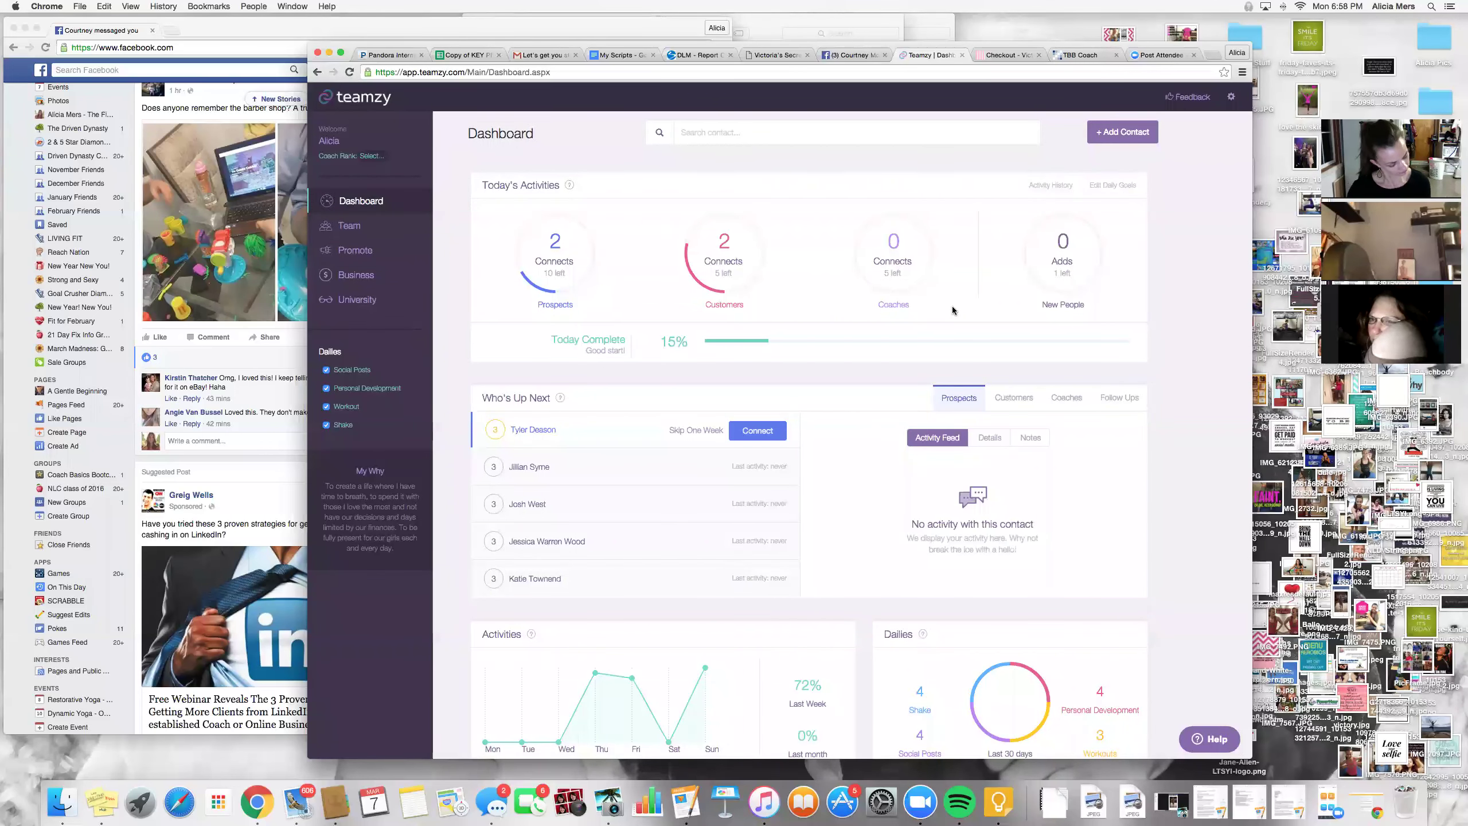
scroll(937, 313, "down", 1)
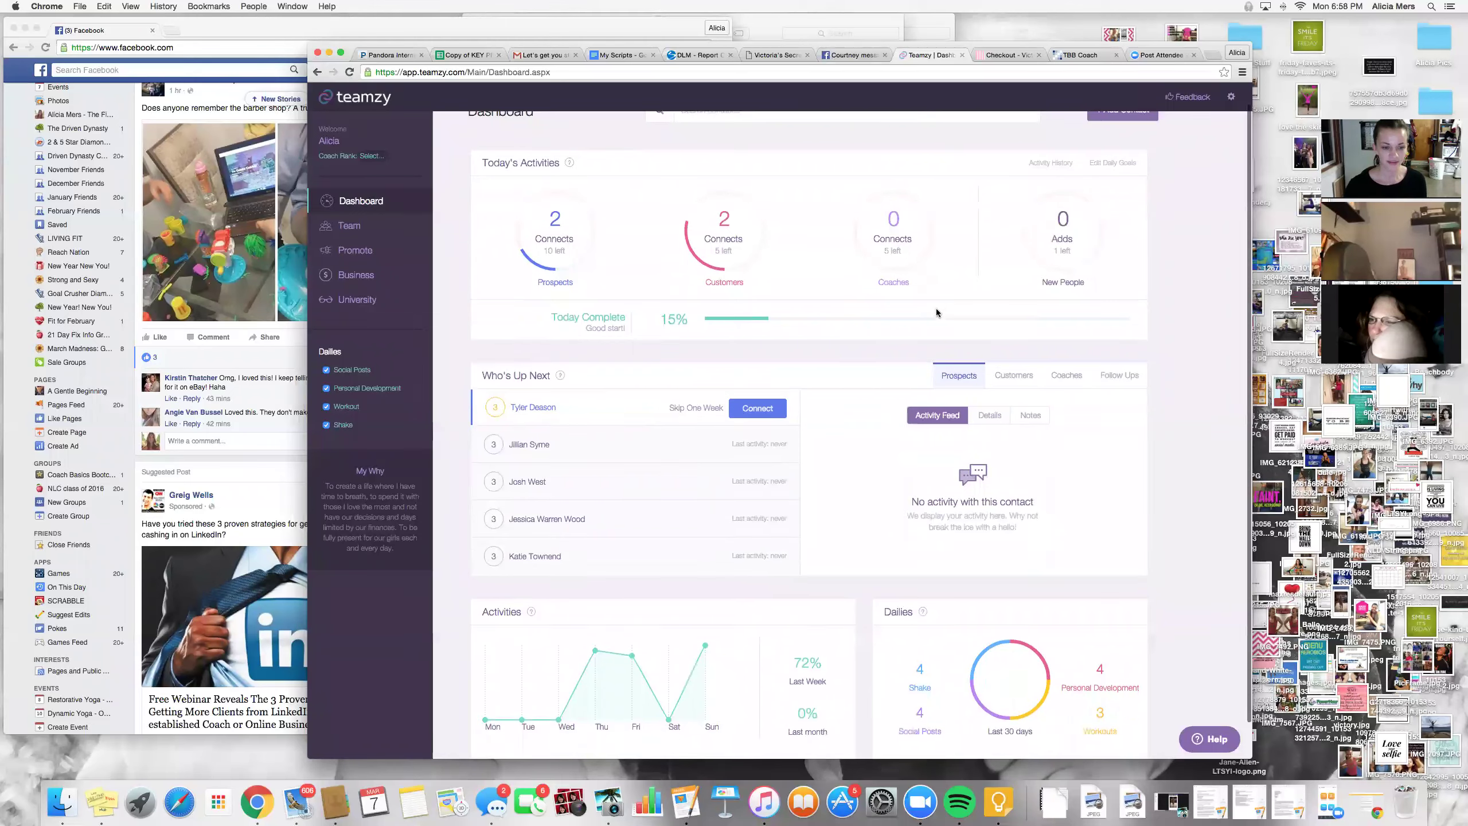
scroll(936, 312, "up", 1)
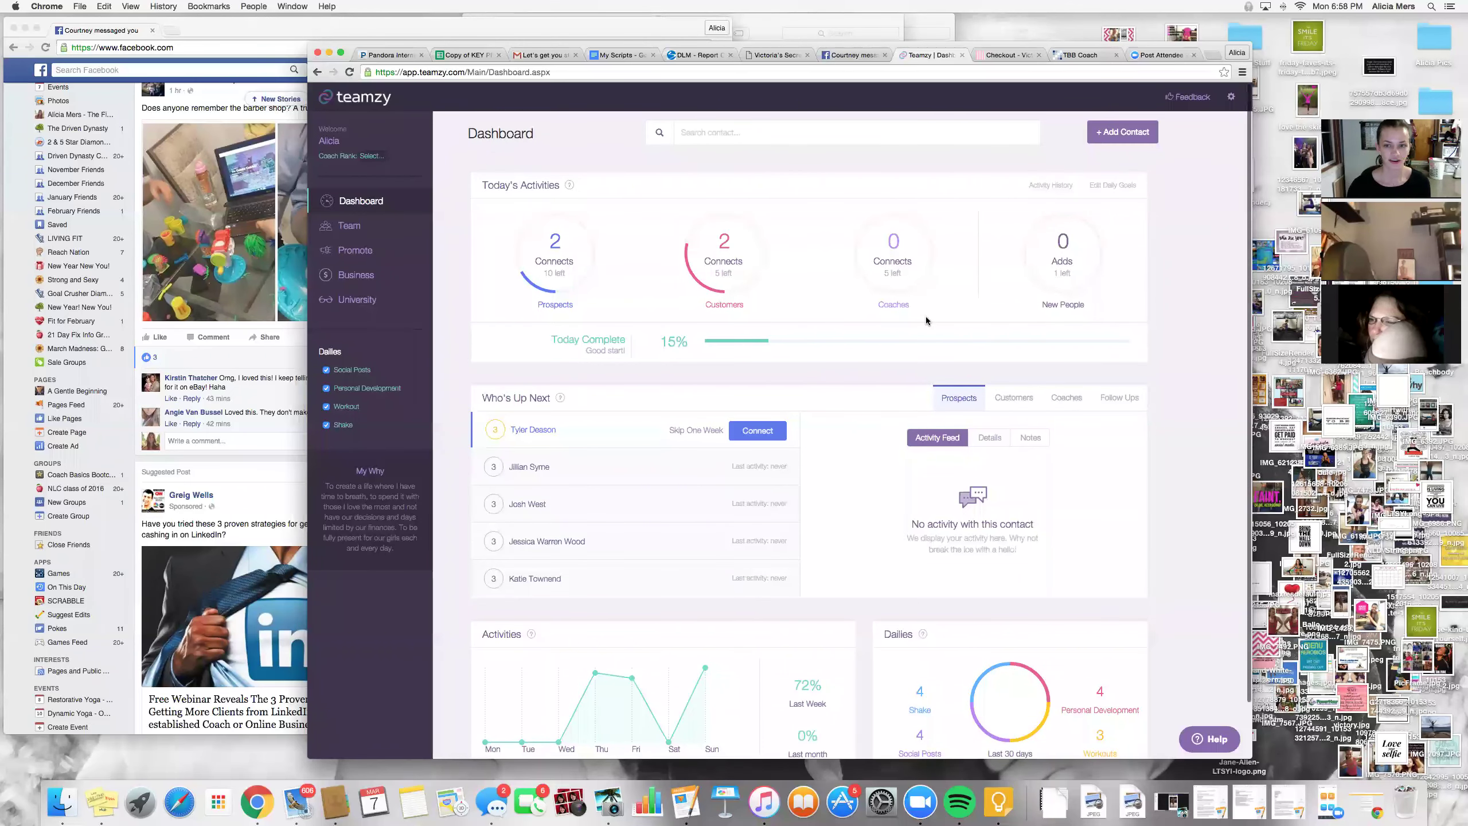